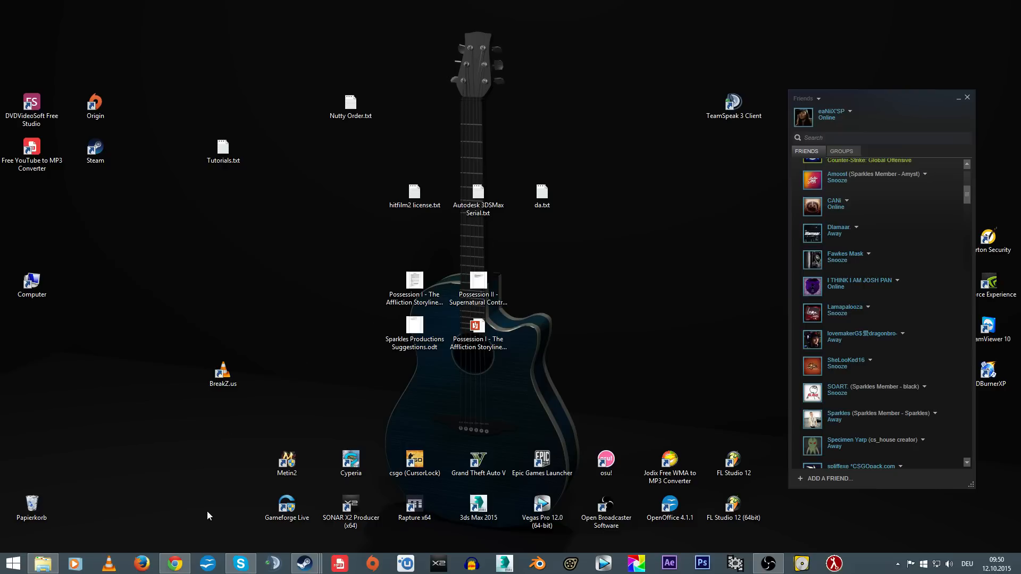
# Switch to Chrome and look at the csgo-demos and TheDemoVault YouTube channels as demo sources
pyautogui.click(175, 564)
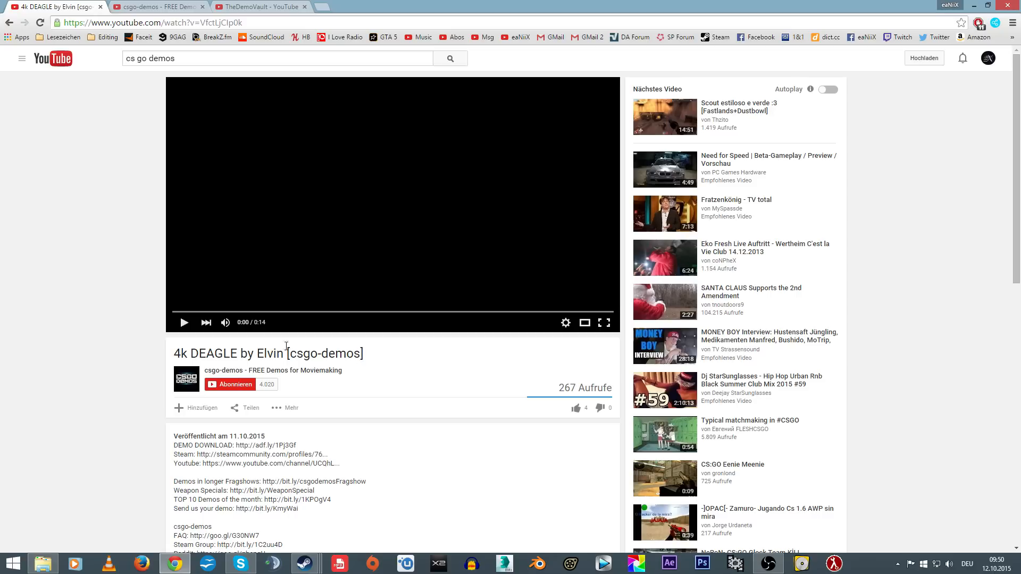
pyautogui.click(137, 8)
pyautogui.click(234, 5)
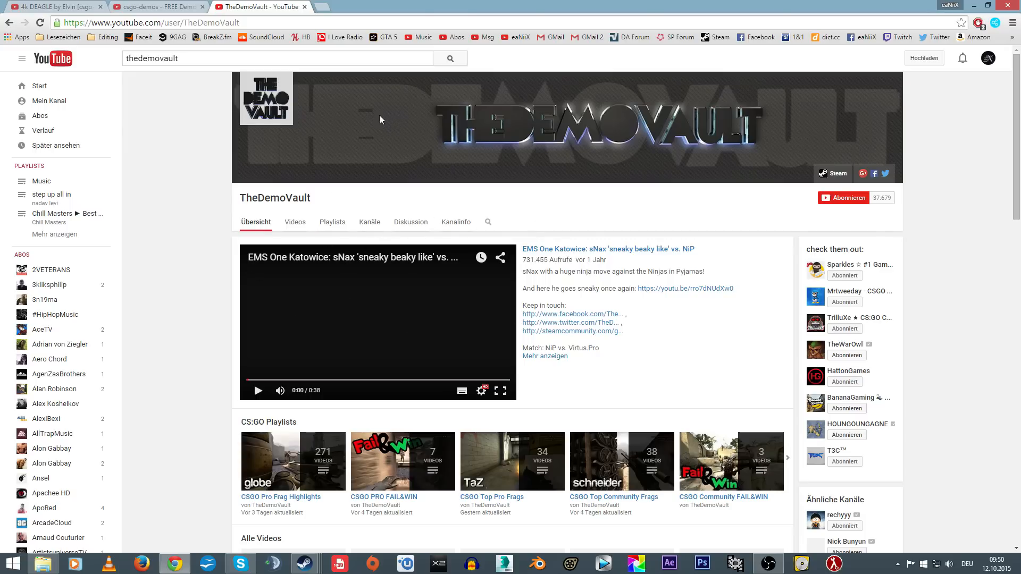
# Watch the 4k Deagle clip from csgo-demos, return it to the start and minimize the browser
pyautogui.click(47, 7)
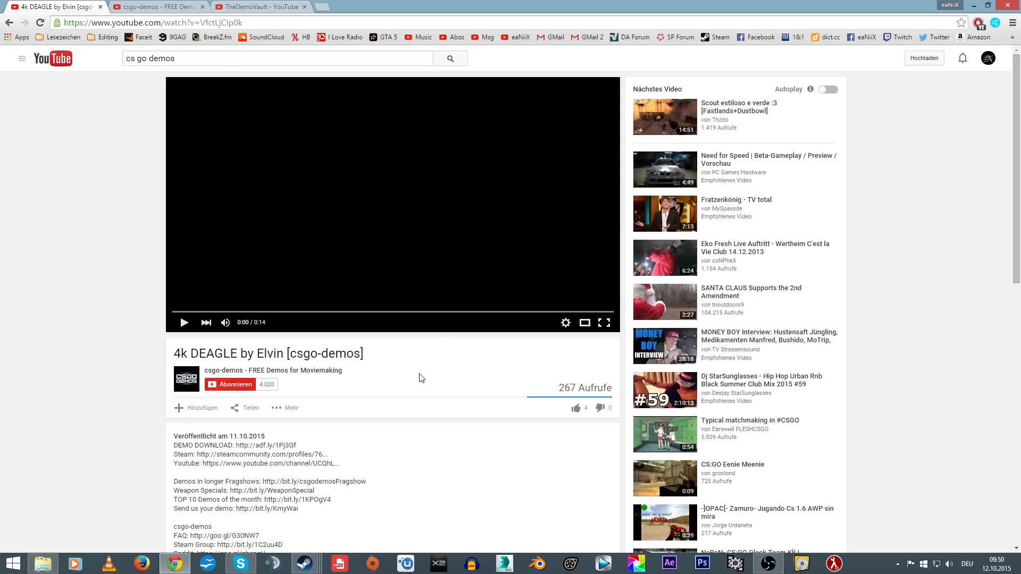
pyautogui.click(264, 227)
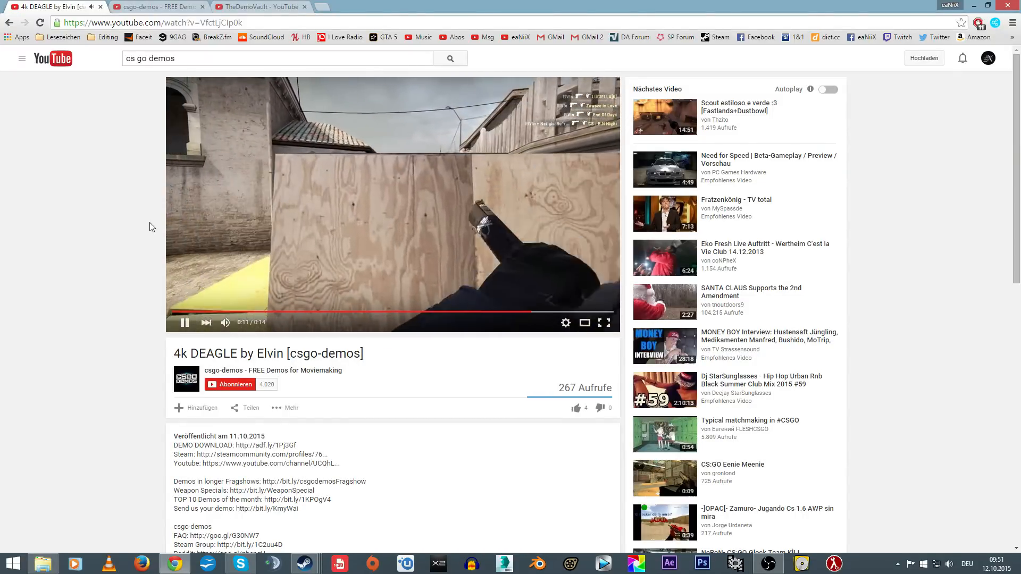
pyautogui.click(178, 312)
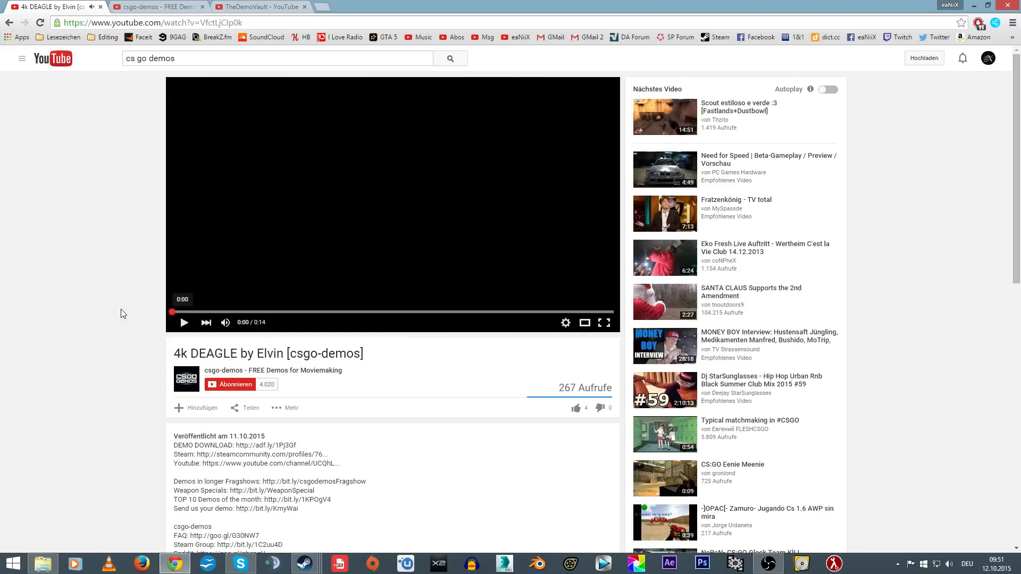
pyautogui.click(214, 275)
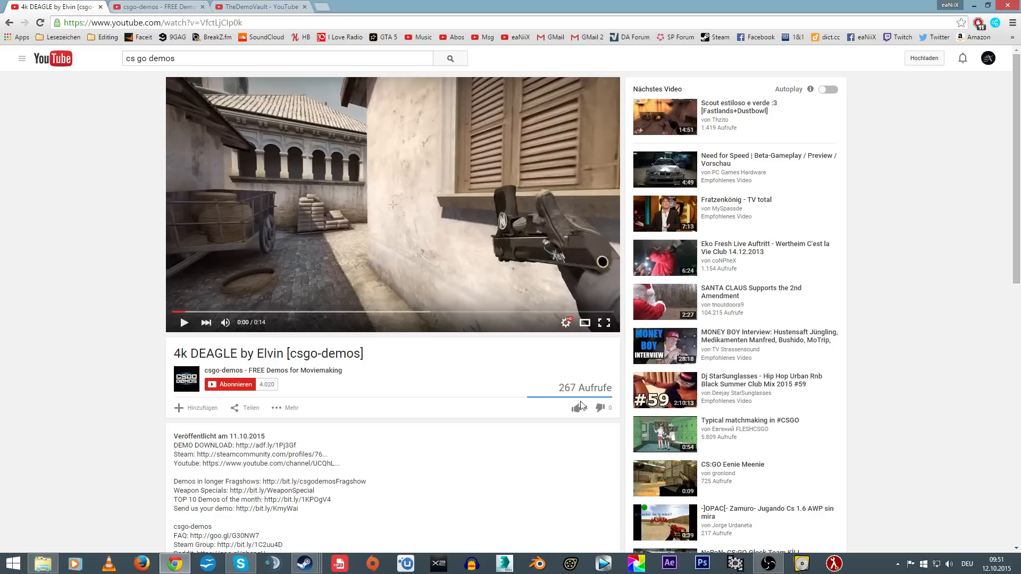
pyautogui.click(975, 6)
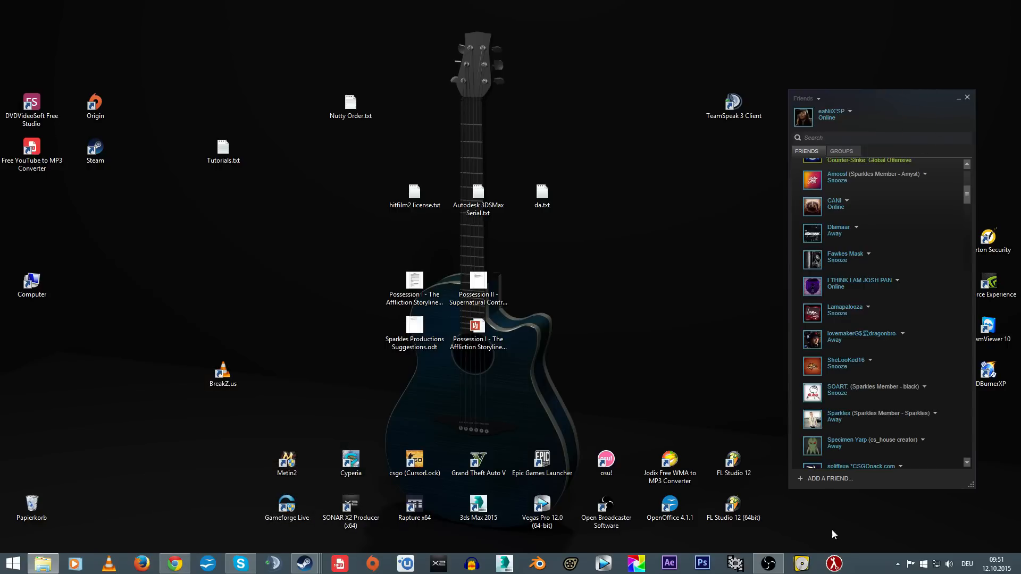
# Open Half-Life Advanced Effects and launch Counter-Strike: Global Offensive through its Custom Loader with the existing hook DLL, program path and command line
pyautogui.click(846, 562)
pyautogui.click(119, 78)
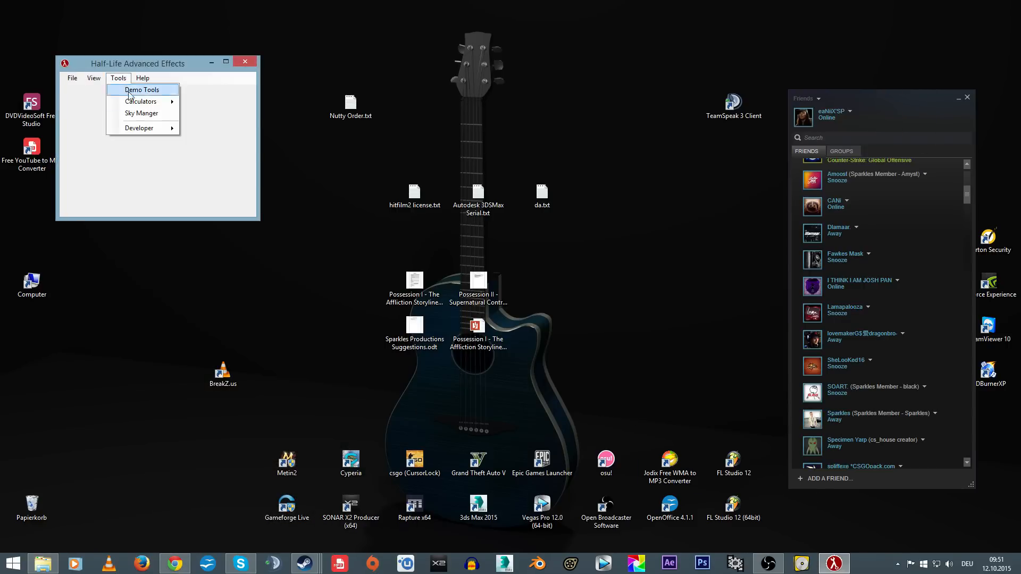
pyautogui.moveTo(146, 133)
pyautogui.click(216, 128)
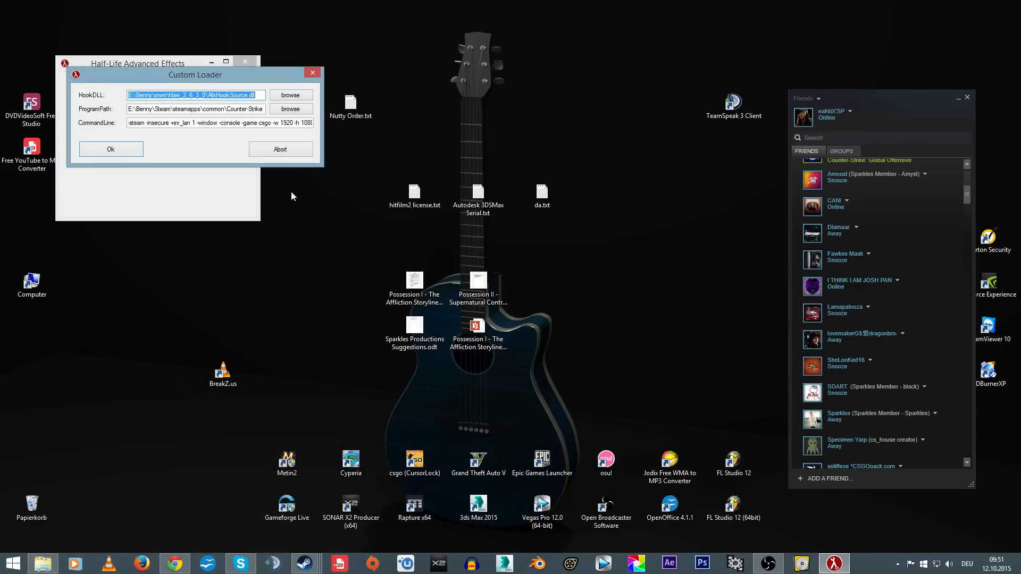
pyautogui.click(110, 149)
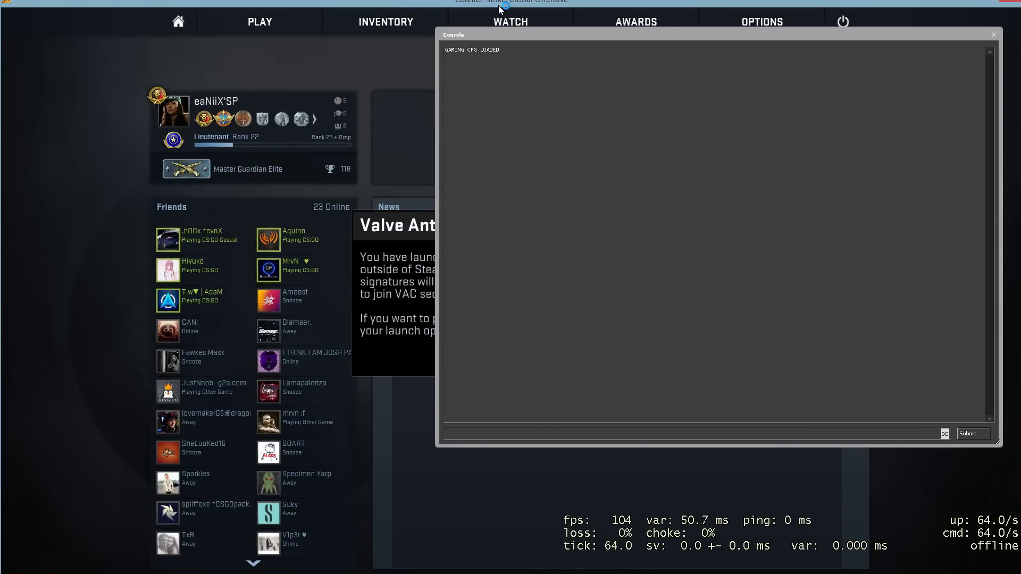
# Run "exec movie" in the game console and dismiss the Valve Anti-Cheat notice
pyautogui.write('exec mo')
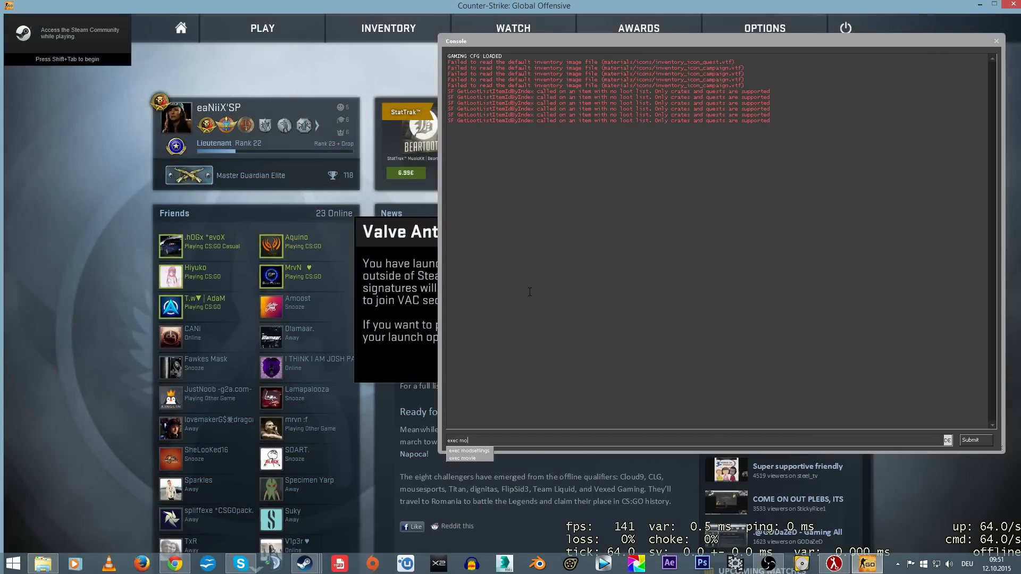
pyautogui.write('vie')
pyautogui.press('Return')
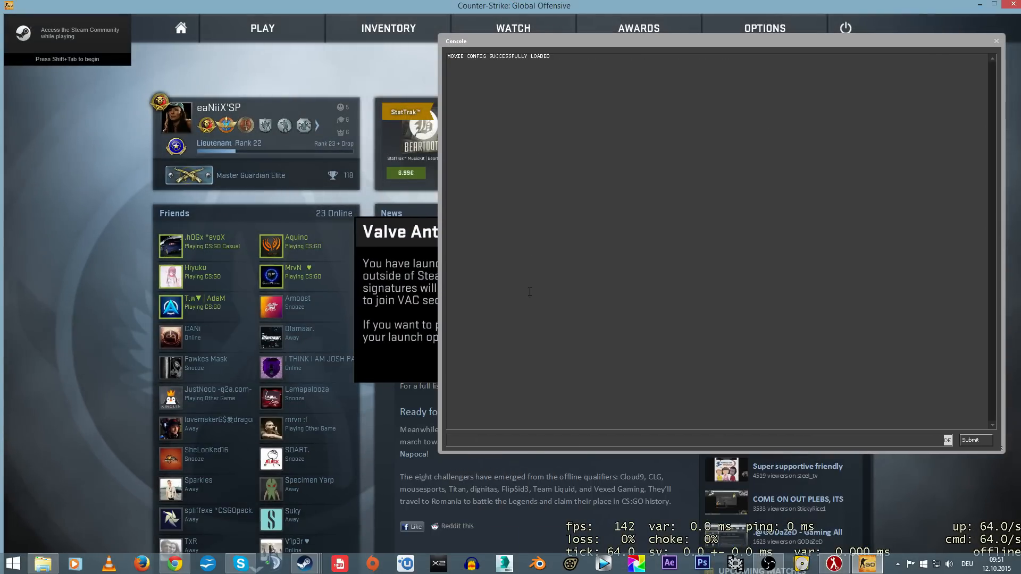
pyautogui.click(411, 318)
pyautogui.click(572, 367)
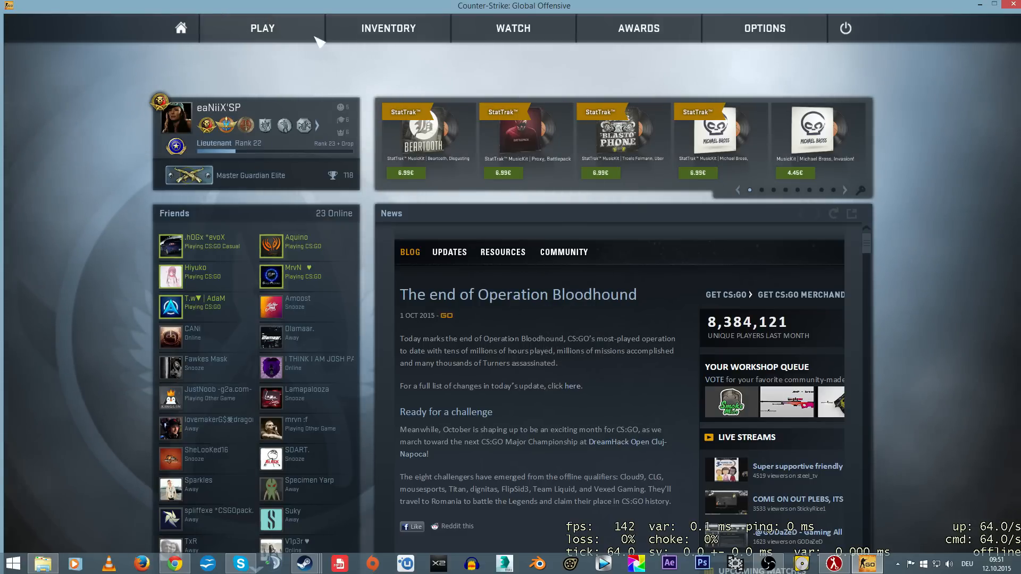
# Show the Demo Playback window and load Elvin_4K_deagle_Inferno_267000.dem from the demos folder
pyautogui.press('`')
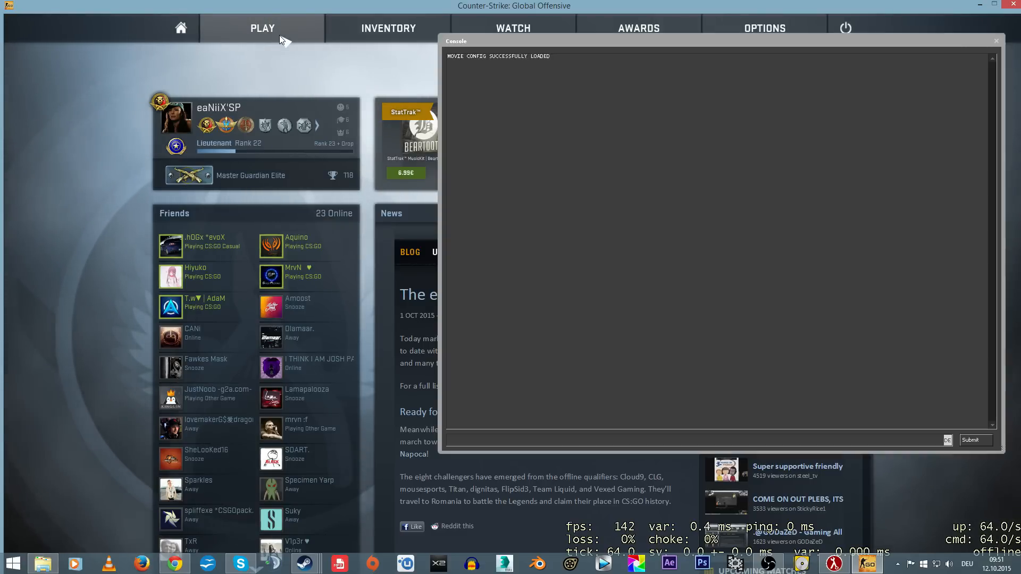
pyautogui.press('`')
pyautogui.hotkey('shift', 'F2')
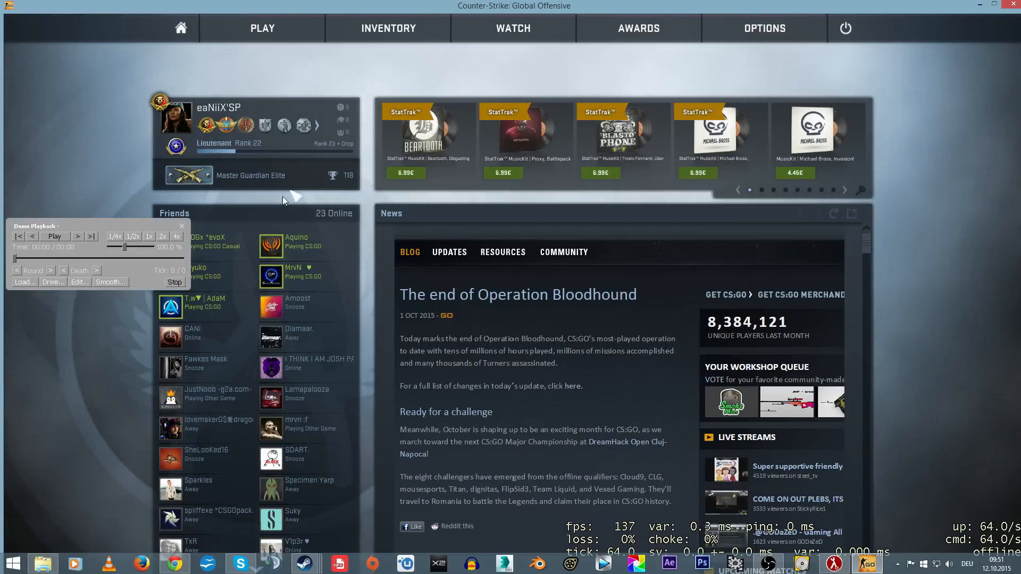
pyautogui.click(30, 283)
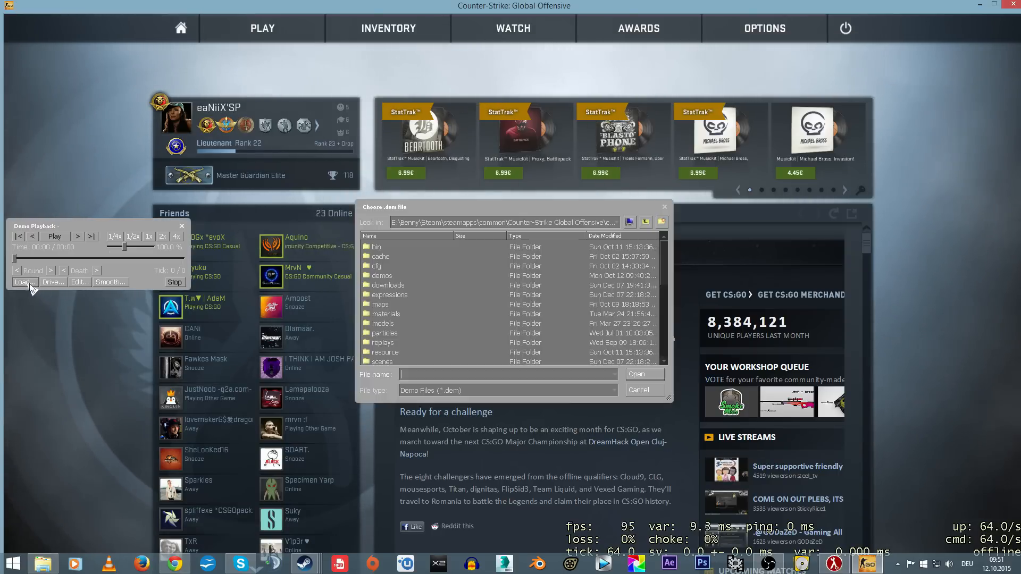
pyautogui.doubleClick(406, 276)
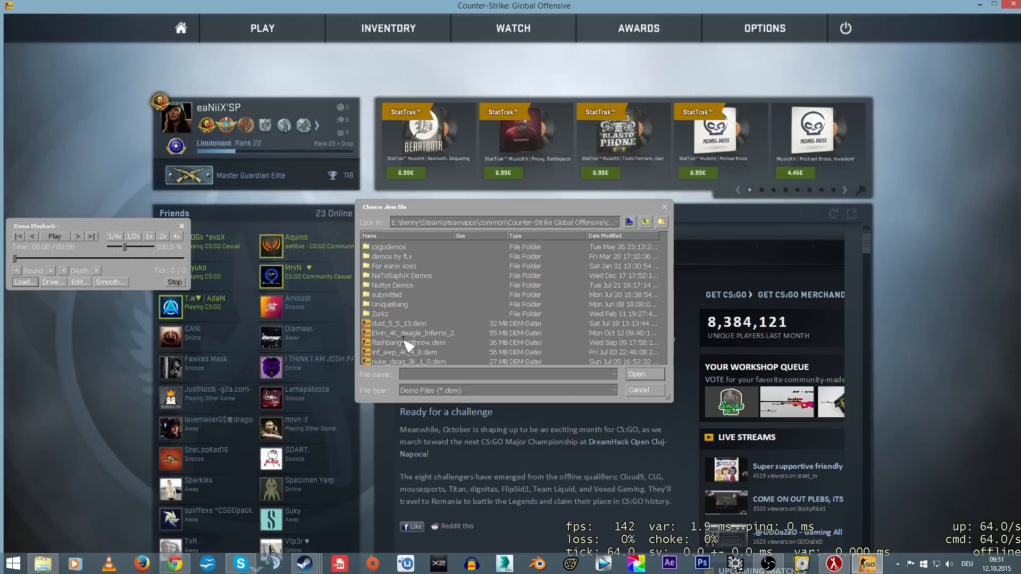
pyautogui.click(388, 333)
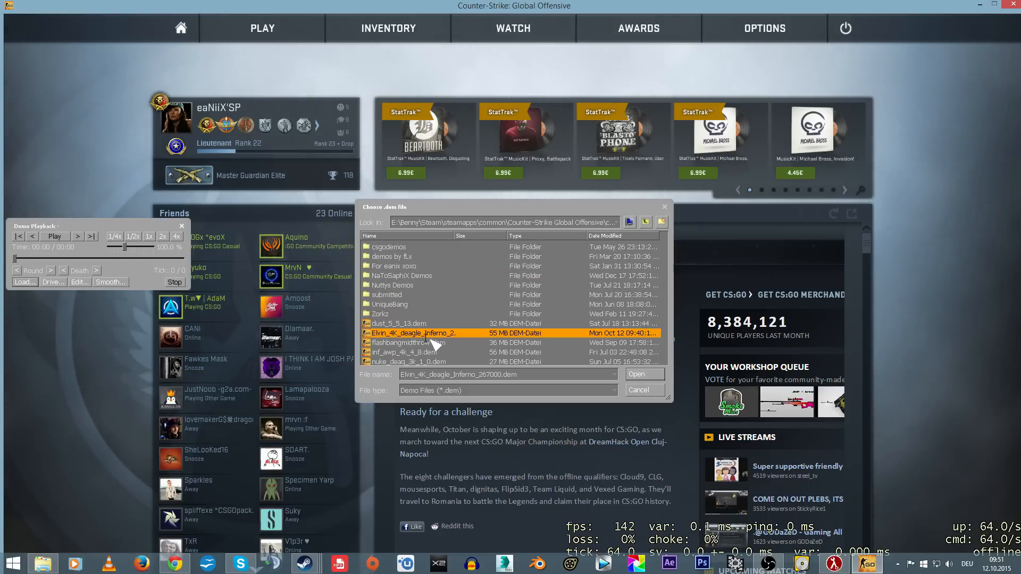
pyautogui.click(638, 374)
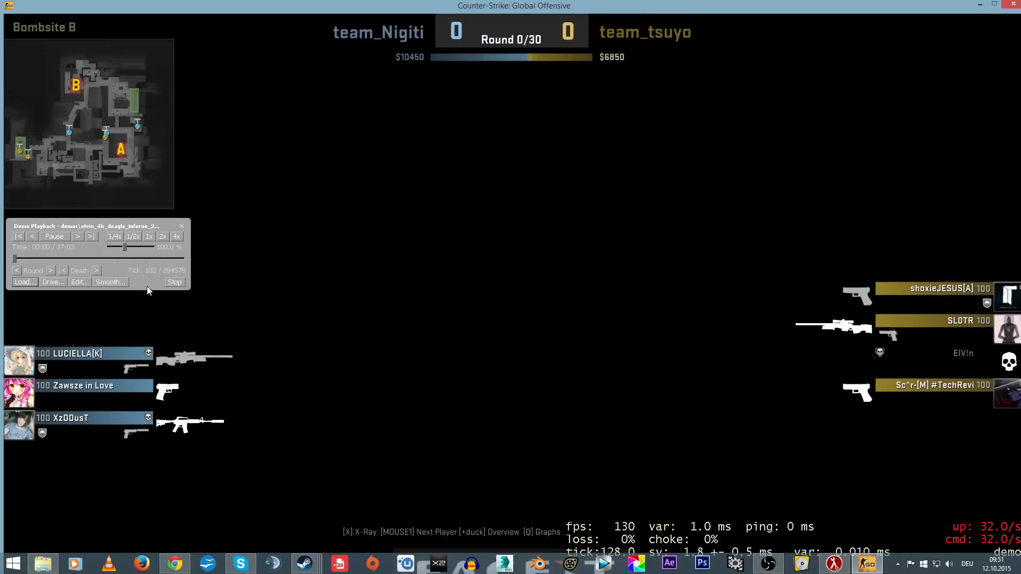
# Skip demo playback forward to about tick 267470 in round 24 and hide the playback window
pyautogui.click(50, 270)
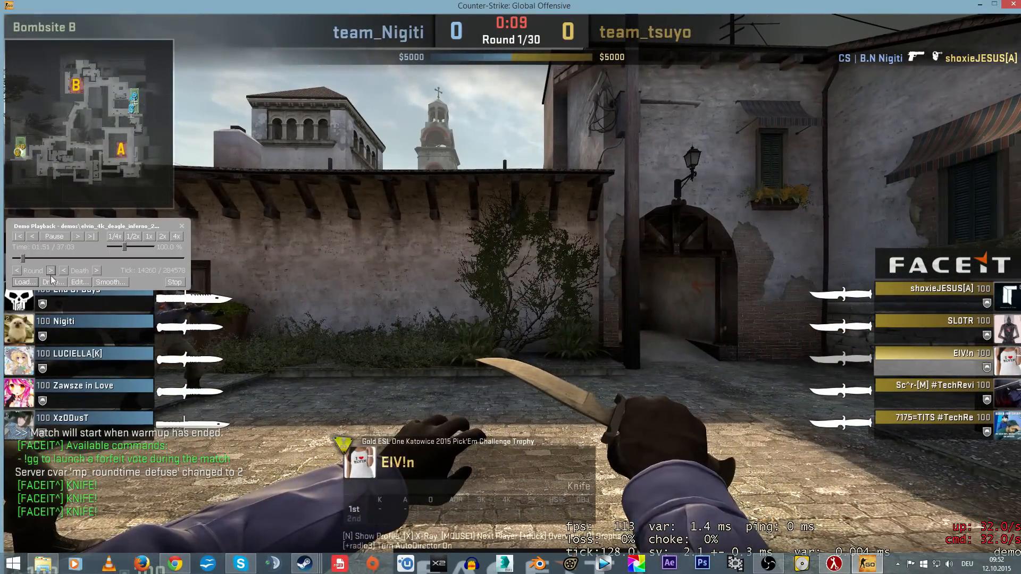
pyautogui.moveTo(133, 259); pyautogui.dragTo(173, 263)
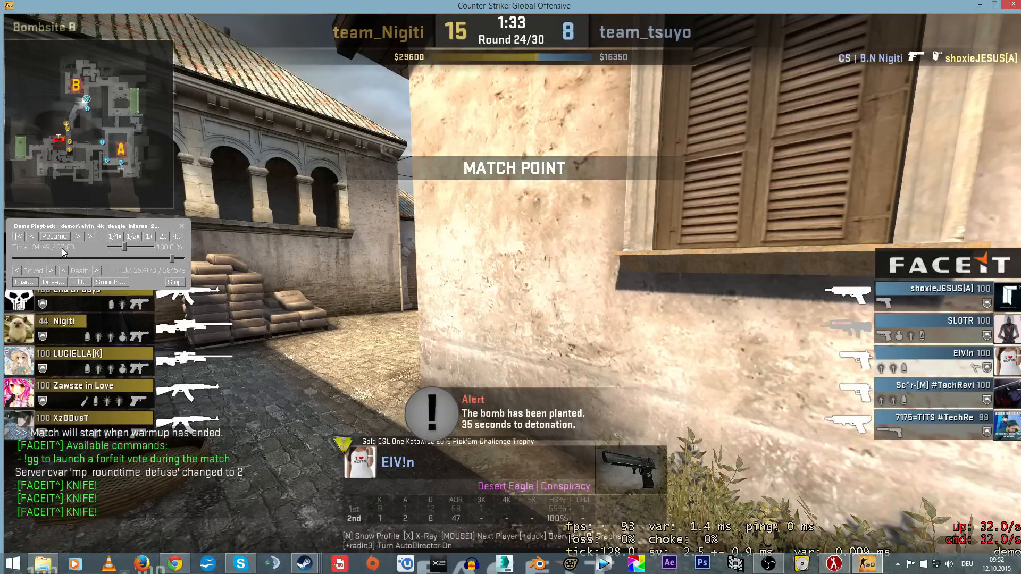
pyautogui.hotkey('shift', 'F2')
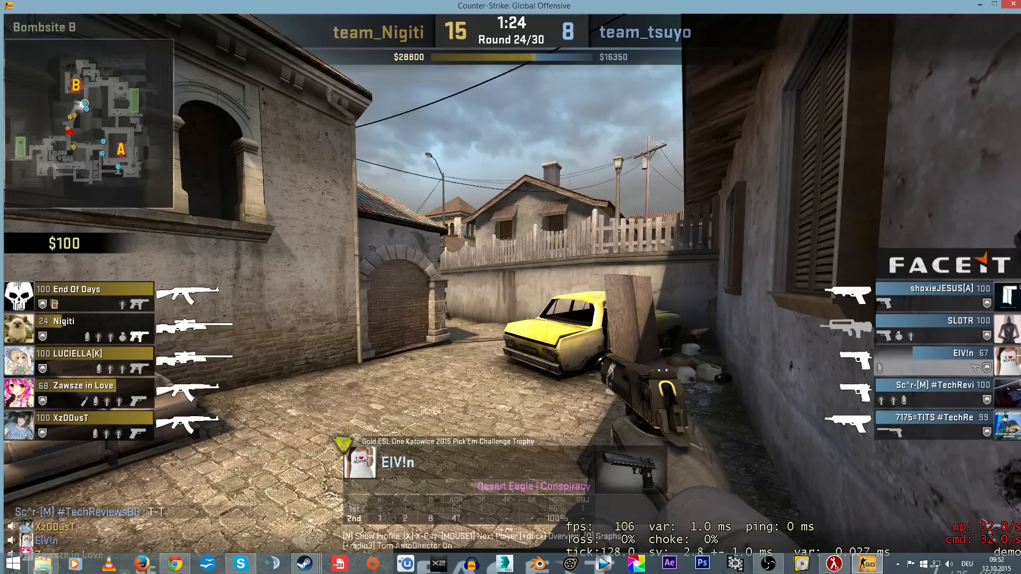
# Limit the HUD to crosshair and death notices and turn off the performance read-out with "net_graph 0"
pyautogui.press('Escape')
pyautogui.press('`')
pyautogui.write('n')
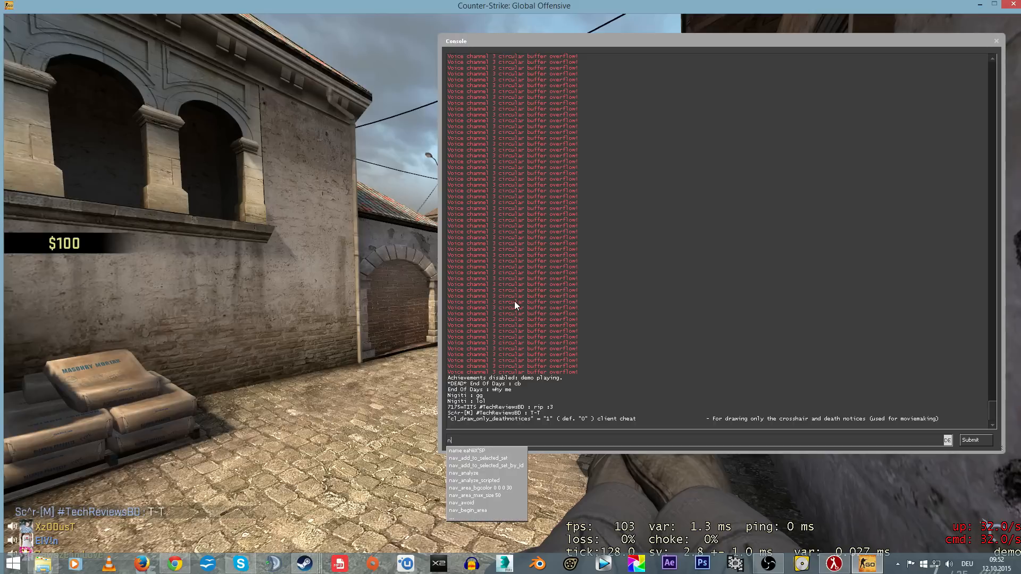
pyautogui.write('et_graph 0')
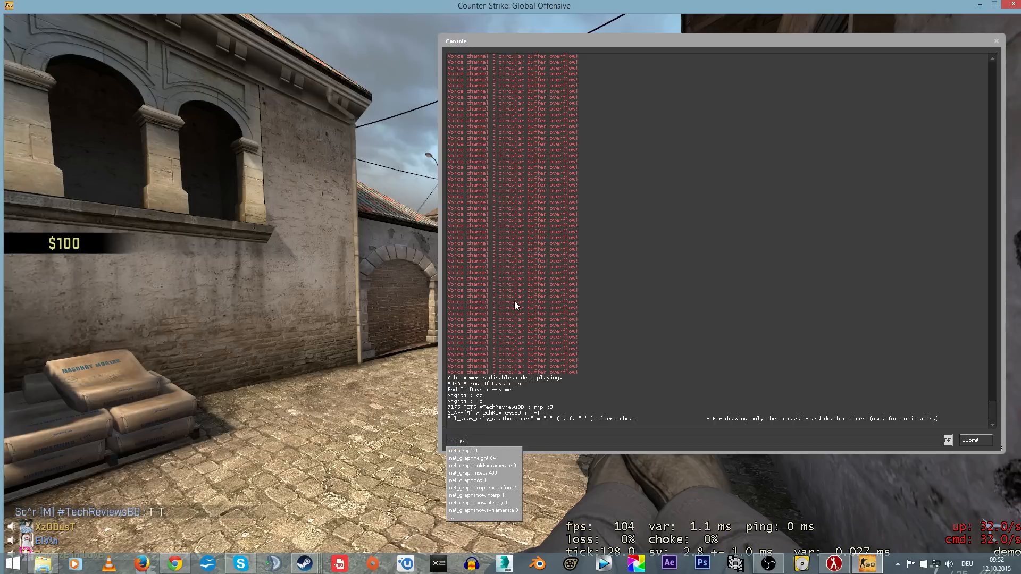
pyautogui.press('Return')
pyautogui.press('`')
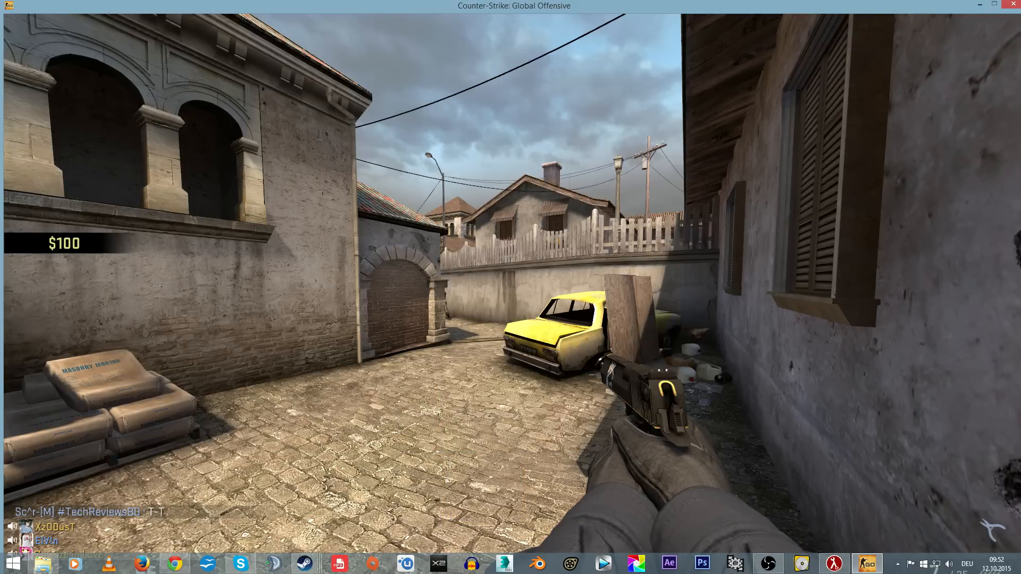
pyautogui.press('w')
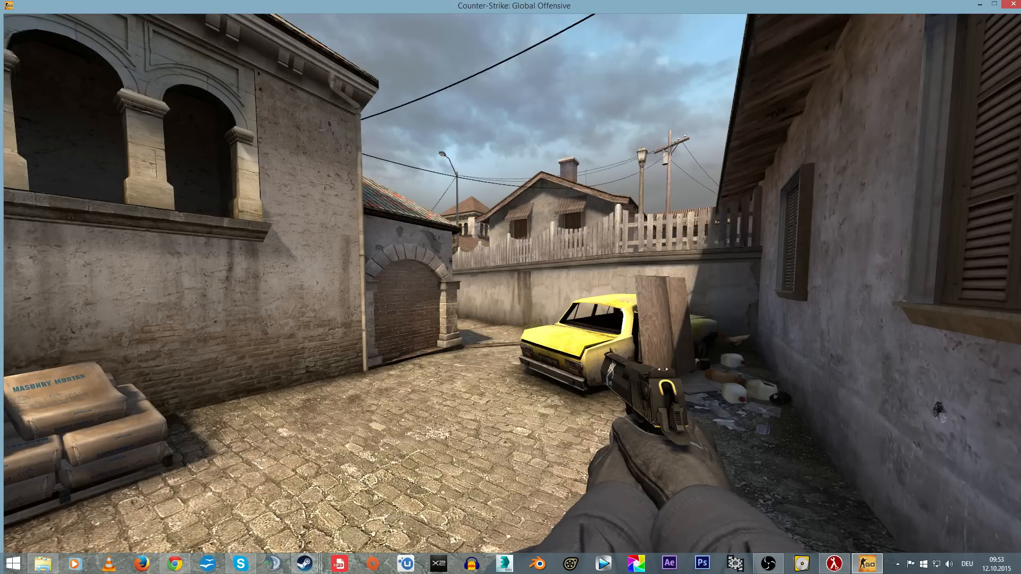
# Run the "clearon" command in the console to clear the screen of the weapon view model
pyautogui.press('`')
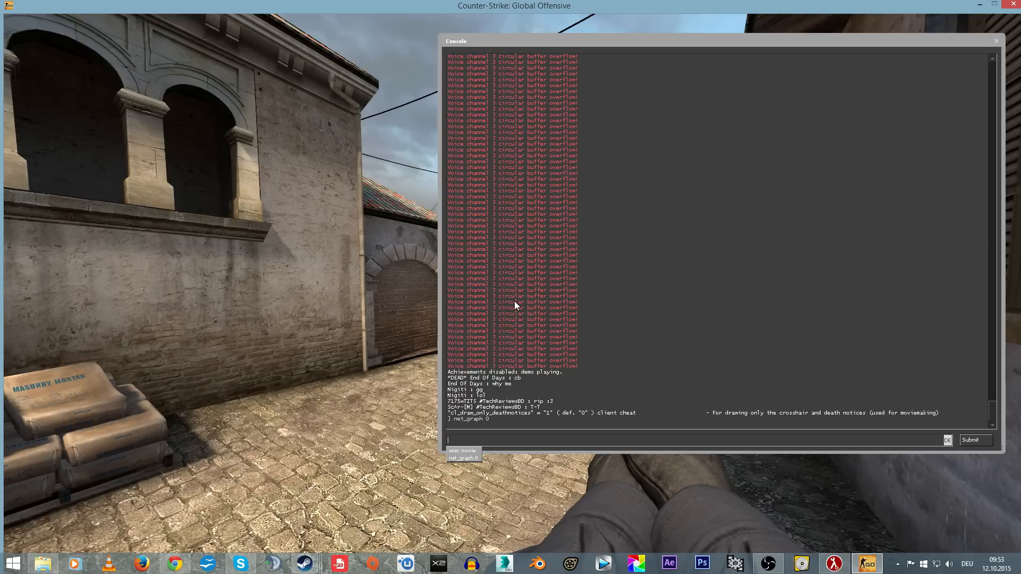
pyautogui.write('clearon')
pyautogui.press('Return')
pyautogui.press('Escape')
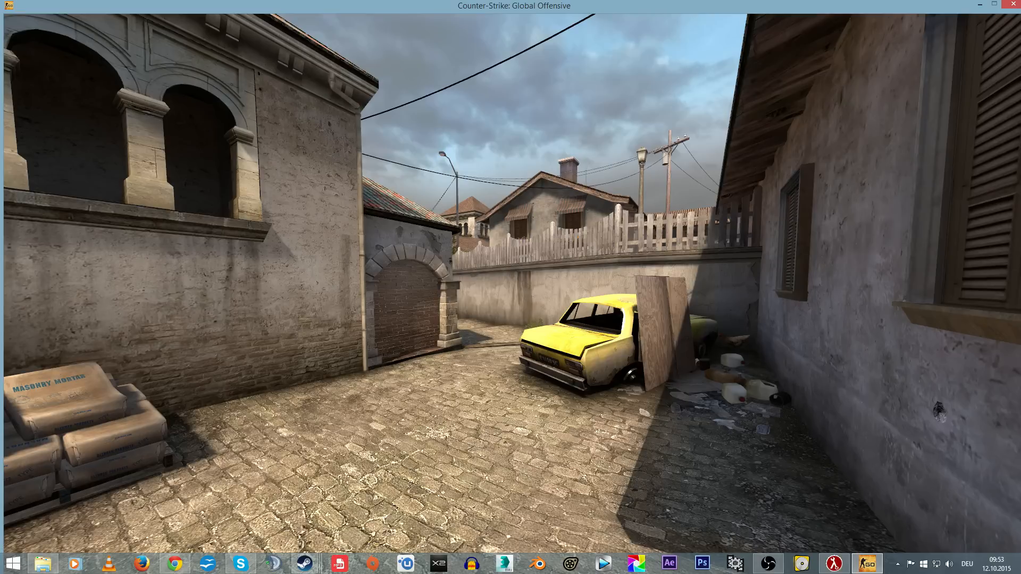
# Run the "greenon" command in the console to put the view model on a green screen
pyautogui.press('`')
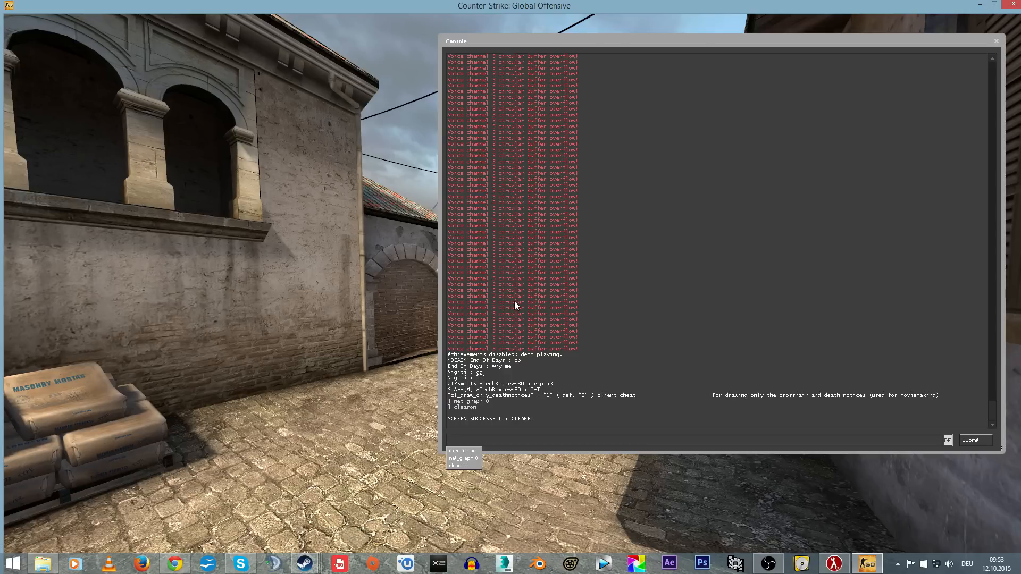
pyautogui.write('greenon')
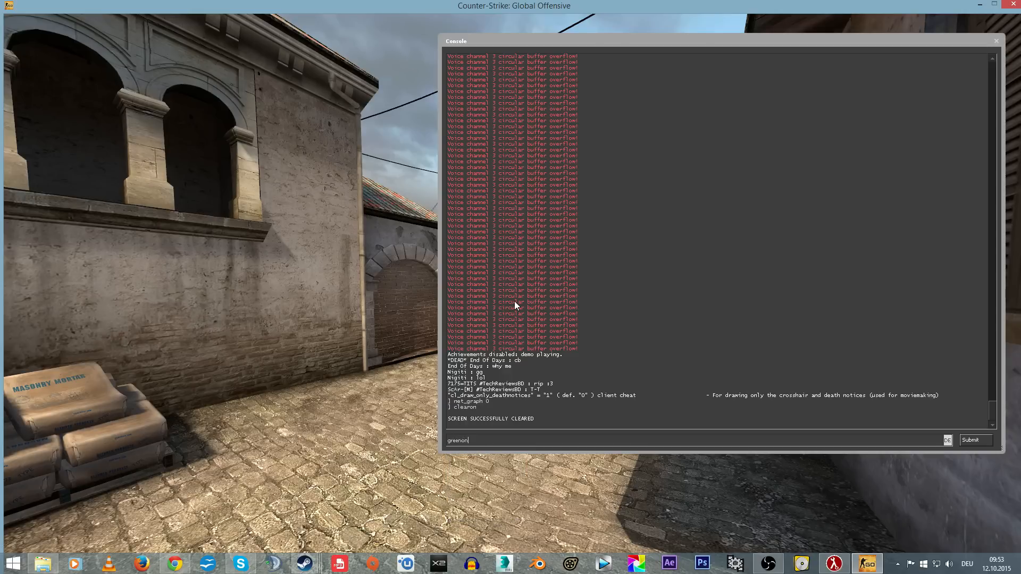
pyautogui.press('Return')
pyautogui.press('`')
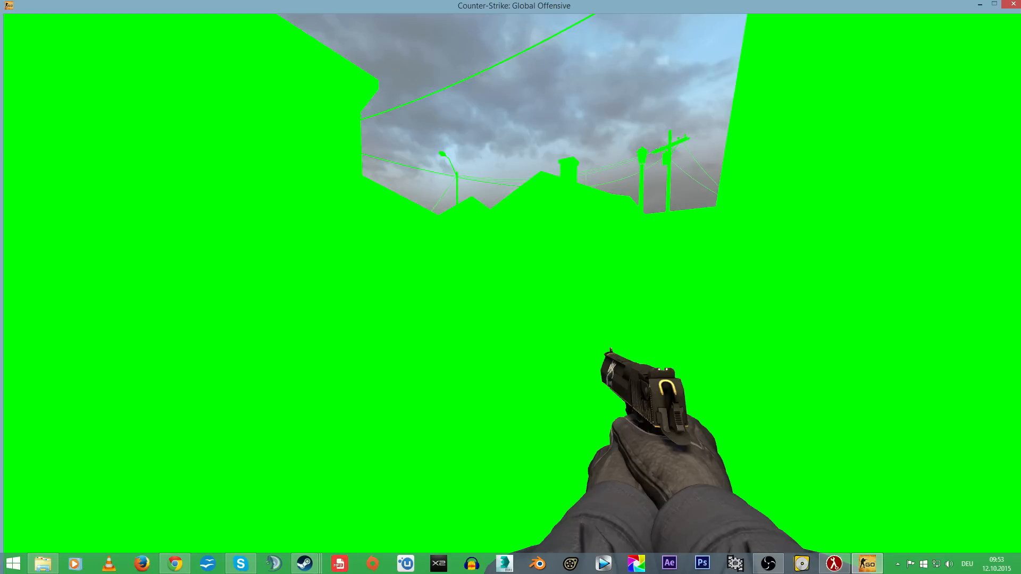
# Run the "dofon" command to create the depth of field pass and briefly check the demo playback window
pyautogui.press('`')
pyautogui.write('dofon')
pyautogui.press('Return')
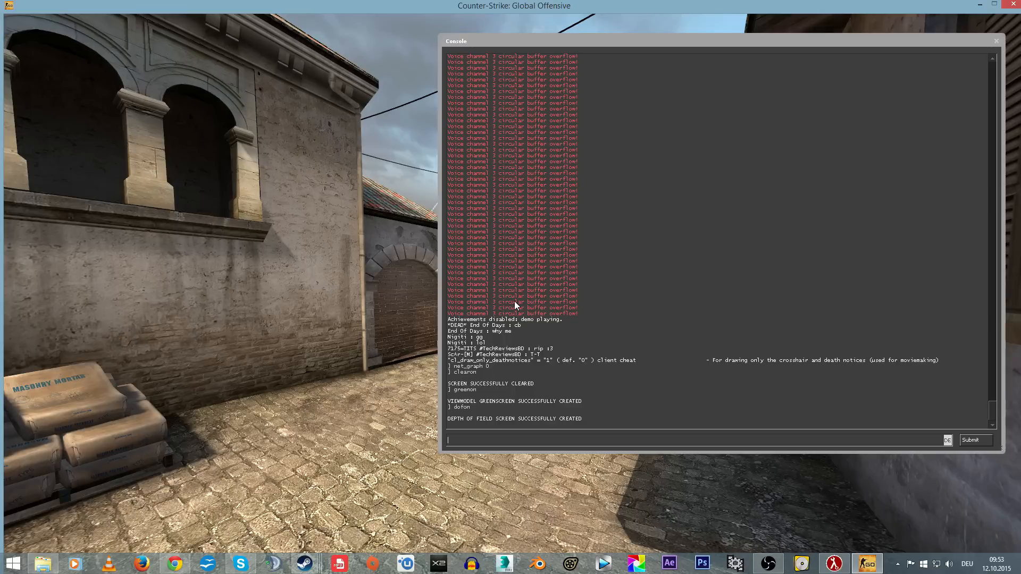
pyautogui.press('`')
pyautogui.hotkey('shift', 'F2')
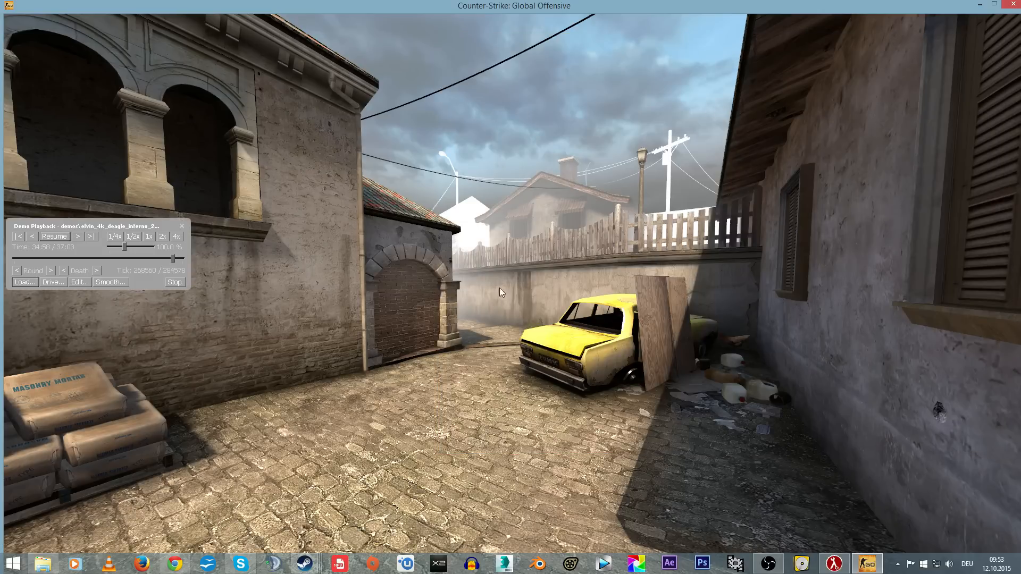
pyautogui.hotkey('shift', 'F2')
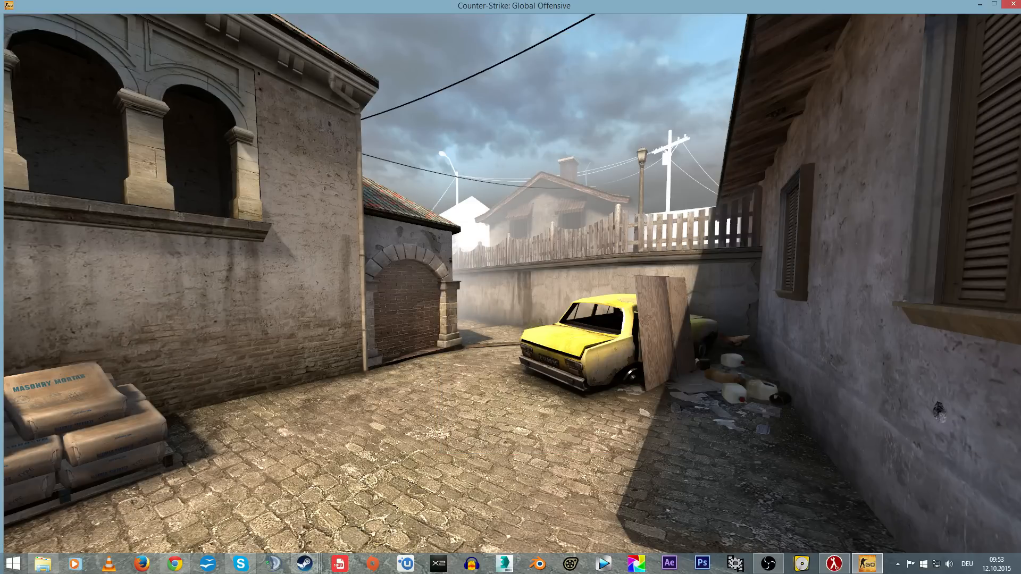
# Run the "dnon" command to create the death notices black screen and briefly check the demo playback window
pyautogui.press('`')
pyautogui.write('dnon')
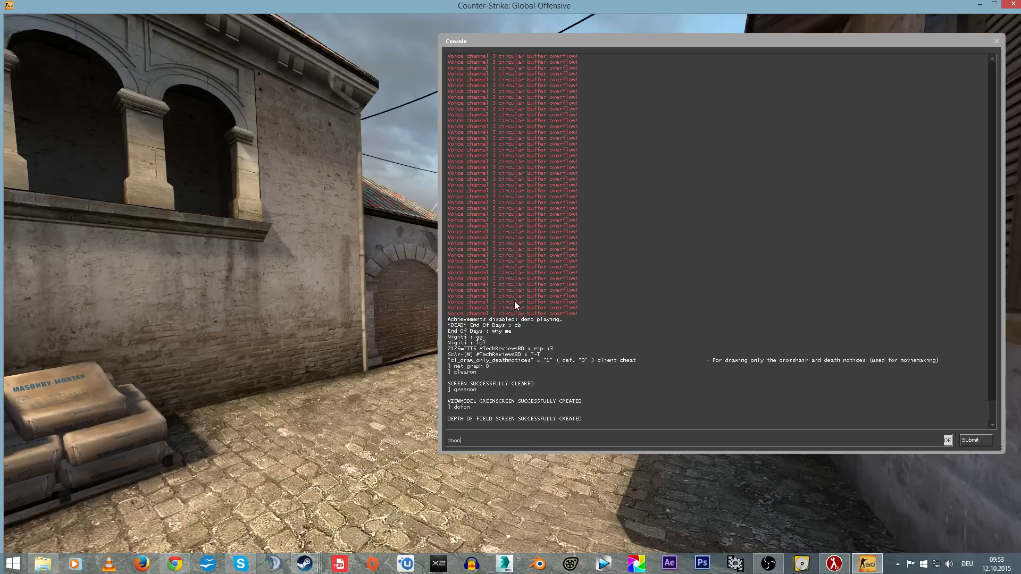
pyautogui.press('Return')
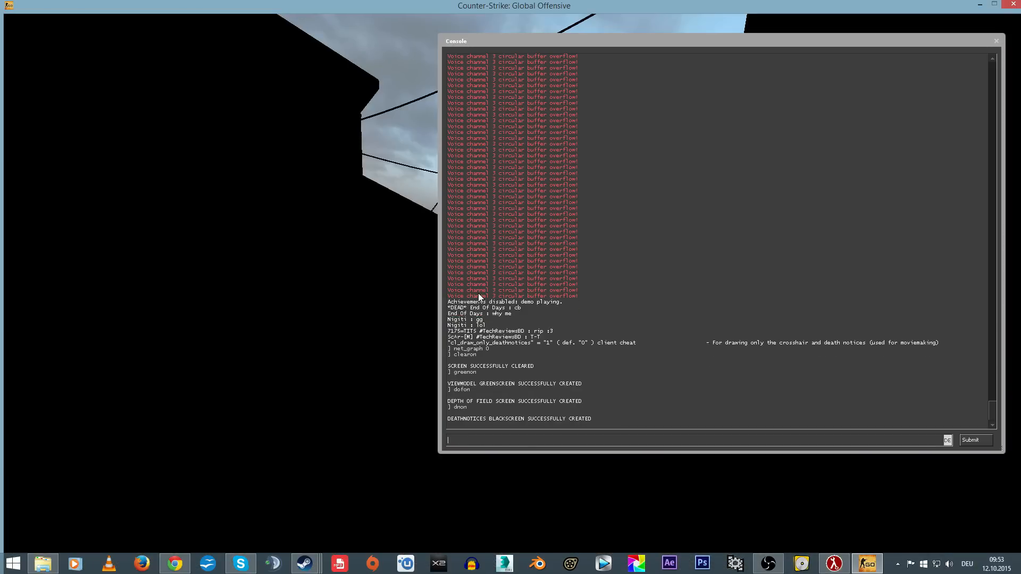
pyautogui.press('`')
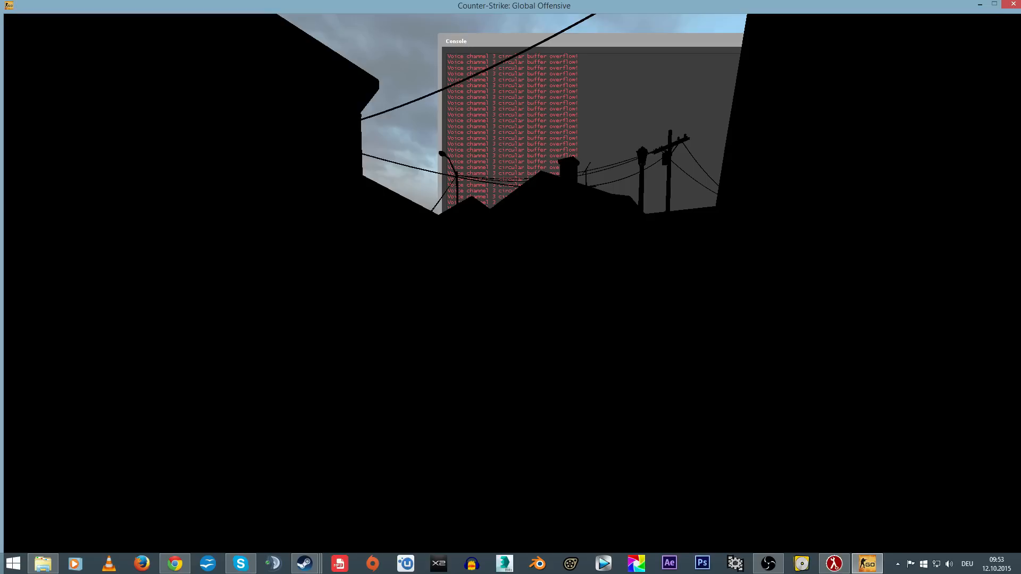
pyautogui.hotkey('shift', 'F2')
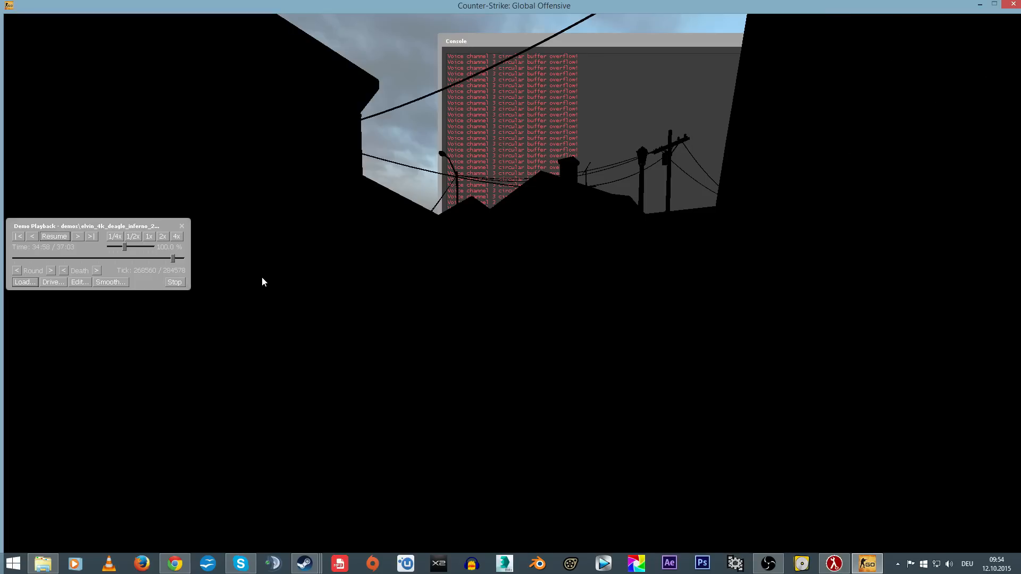
pyautogui.hotkey('shift', 'F2')
# Reset all screen settings with the "setreset" console command, then clear the screen again with "clearon"
pyautogui.press('`')
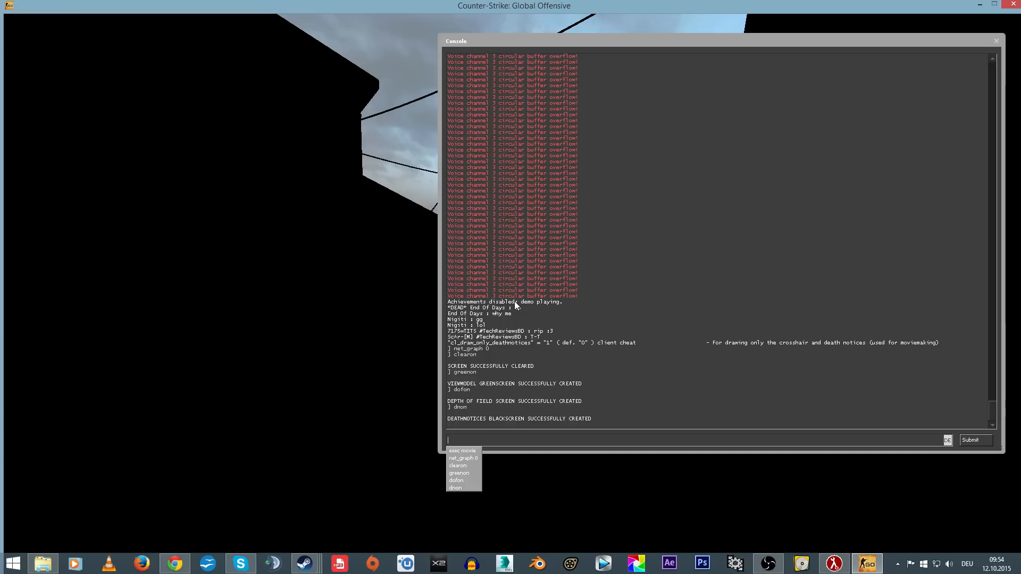
pyautogui.write('setreset')
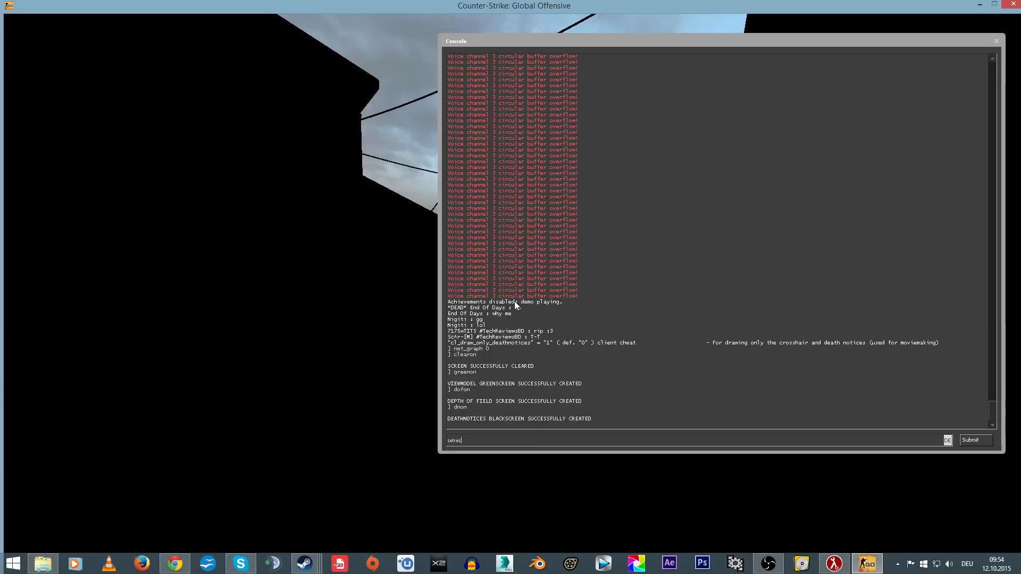
pyautogui.press('Return')
pyautogui.write('clearon')
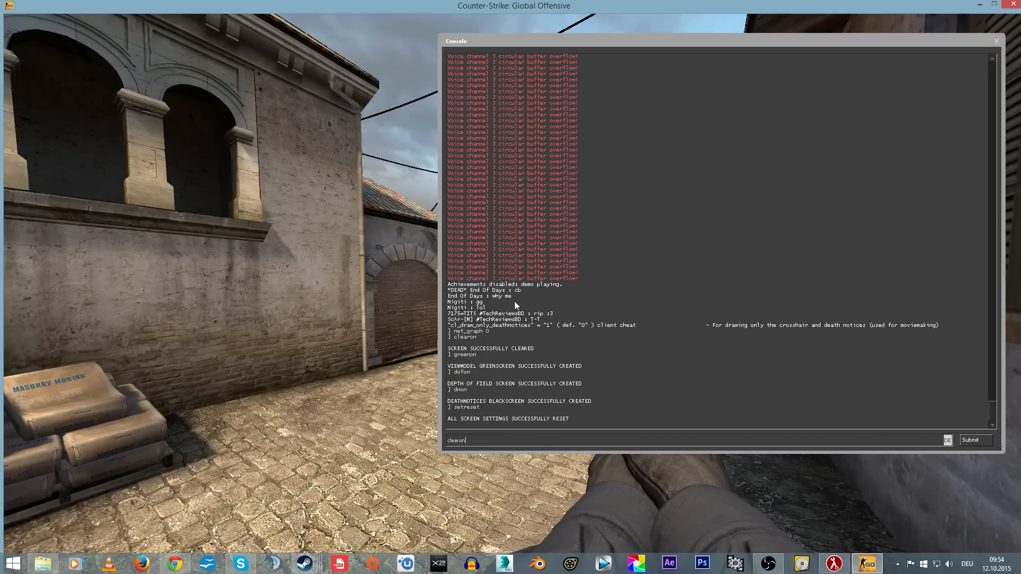
pyautogui.press('Return')
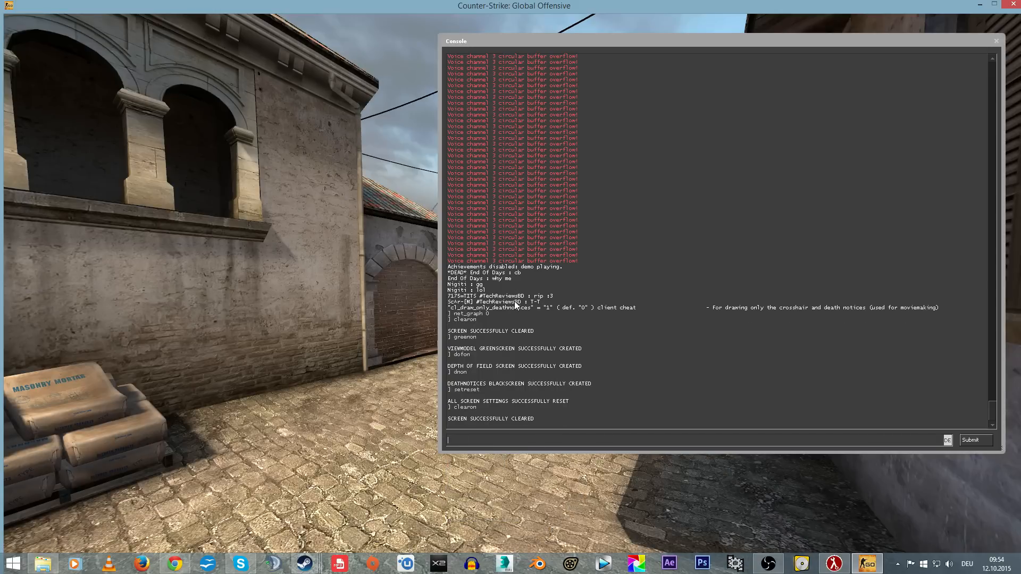
pyautogui.write('r_')
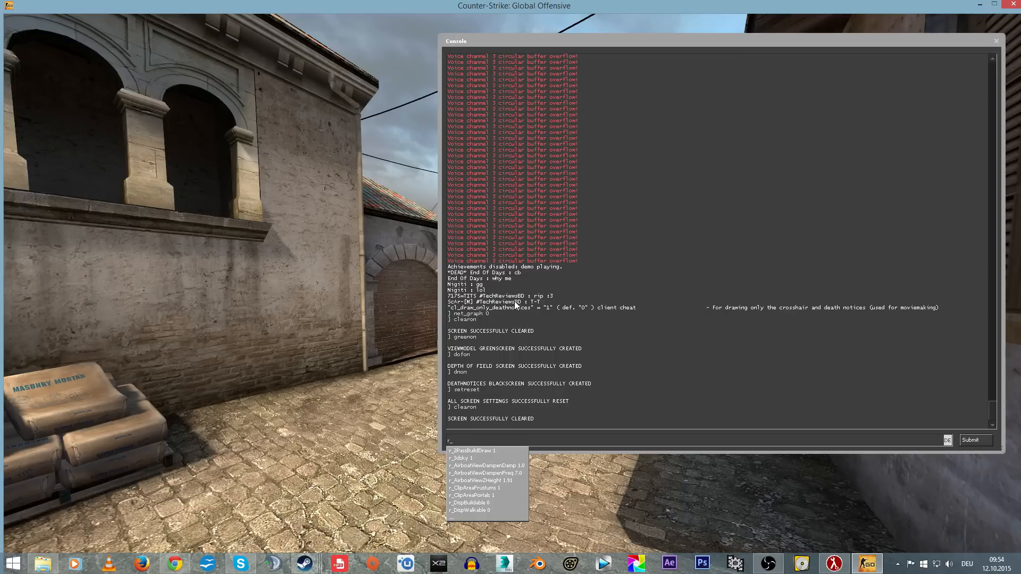
pyautogui.press('Down')
pyautogui.press('Down')
pyautogui.press('Down')
pyautogui.hotkey('ctrl', 'a')
pyautogui.write('r_s')
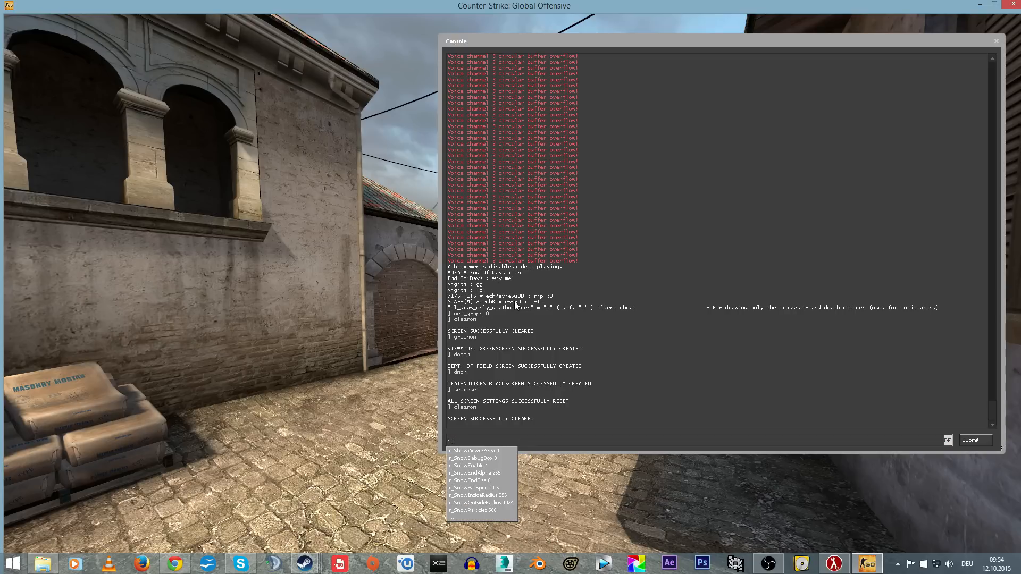
pyautogui.write('ky')
pyautogui.hotkey('ctrl', 'a')
pyautogui.press('BackSpace')
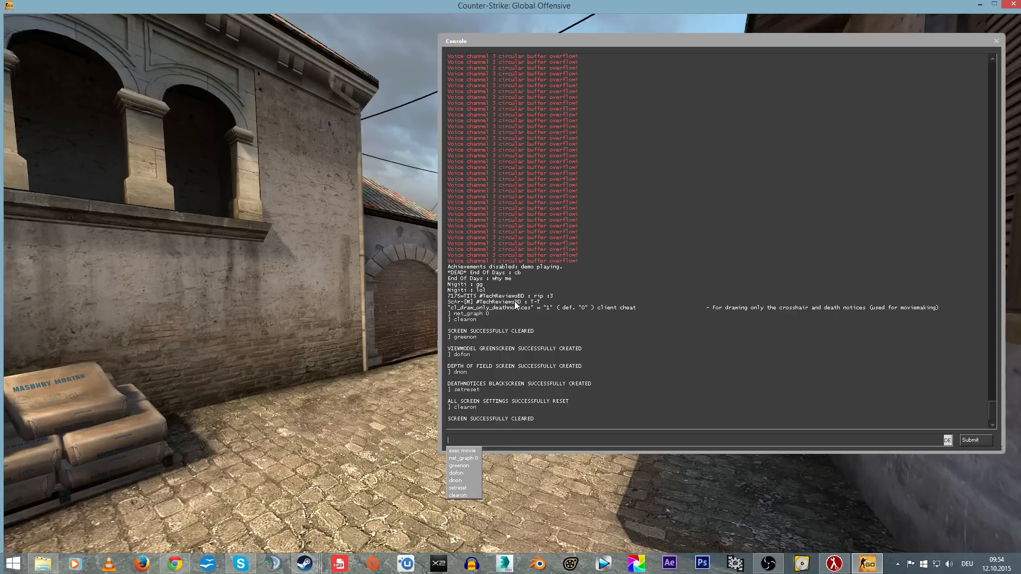
pyautogui.press('`')
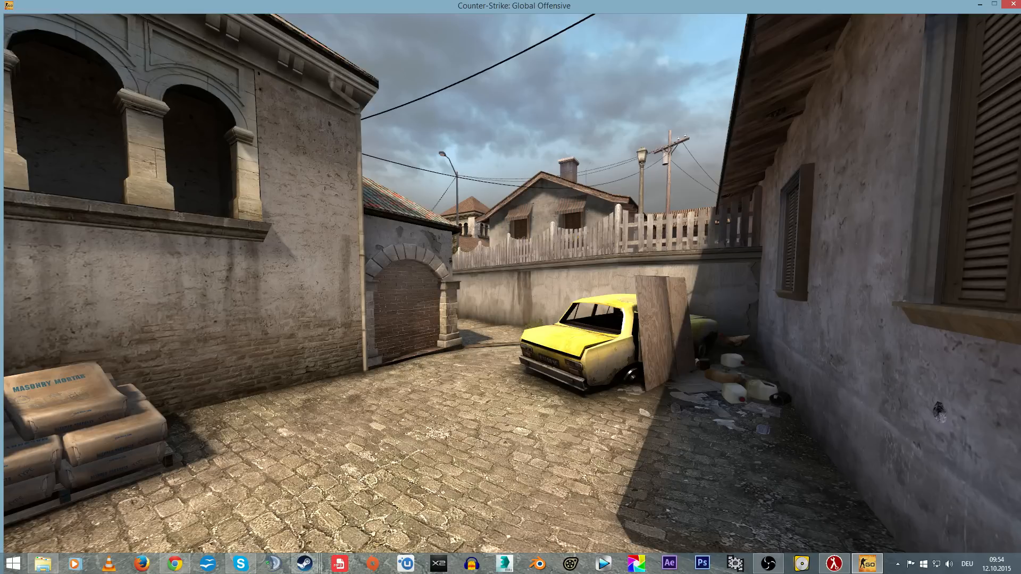
# Set the recording frame rate to 300 with the console command "host_framerate 300" and return to the demo view
pyautogui.press('`')
pyautogui.write('ho')
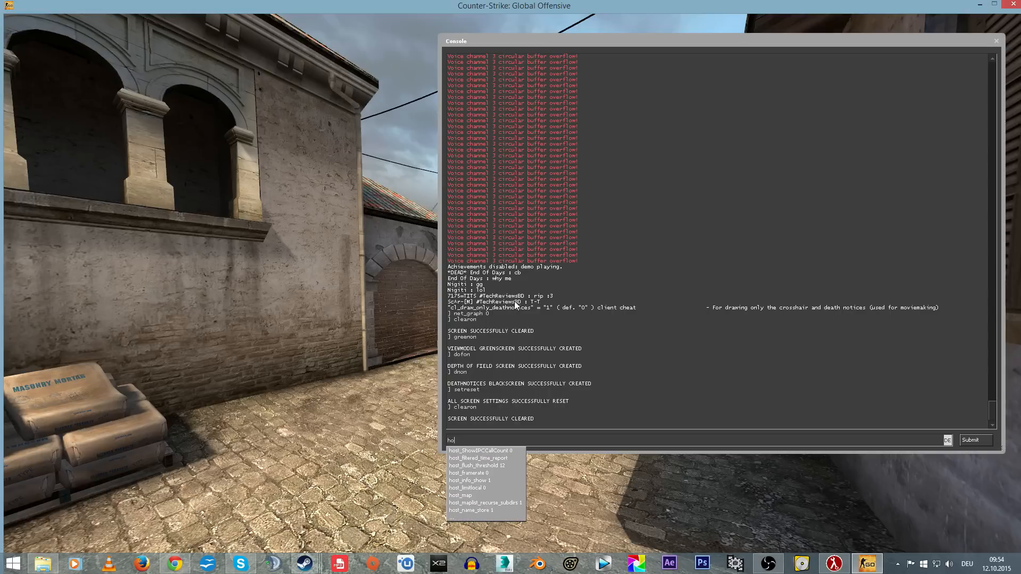
pyautogui.write('st_fr')
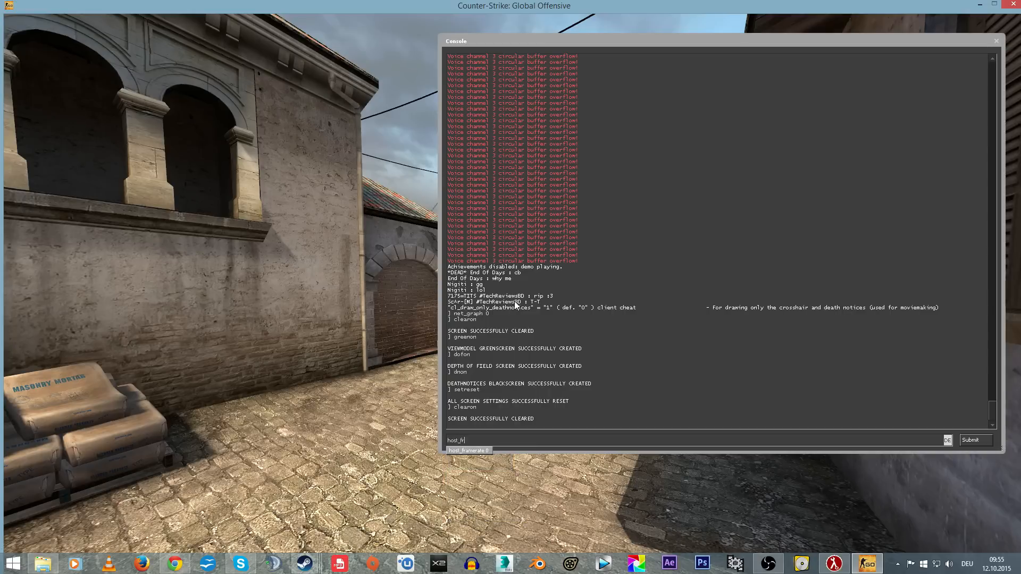
pyautogui.write('amerate 300')
pyautogui.press('Return')
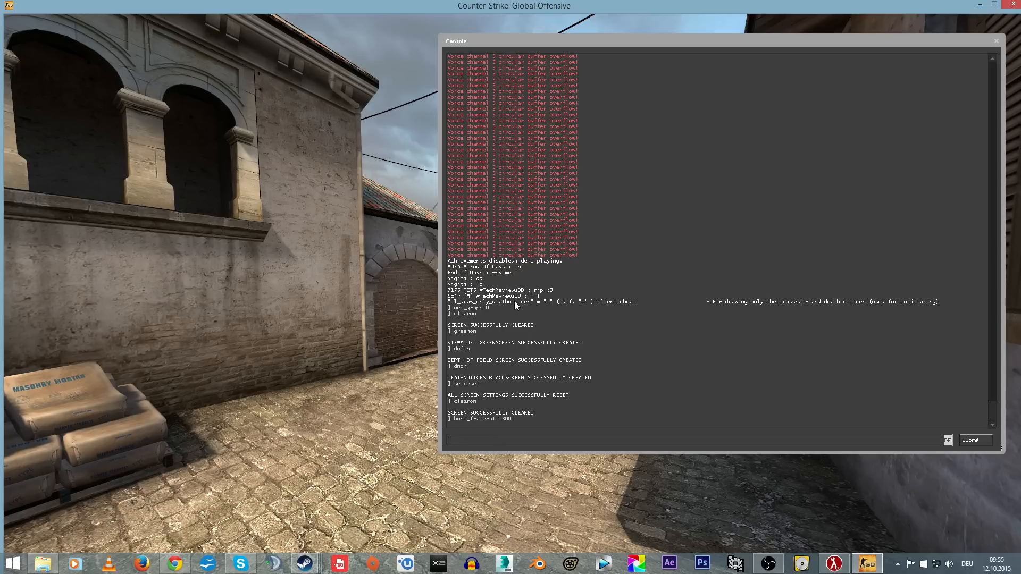
pyautogui.press('`')
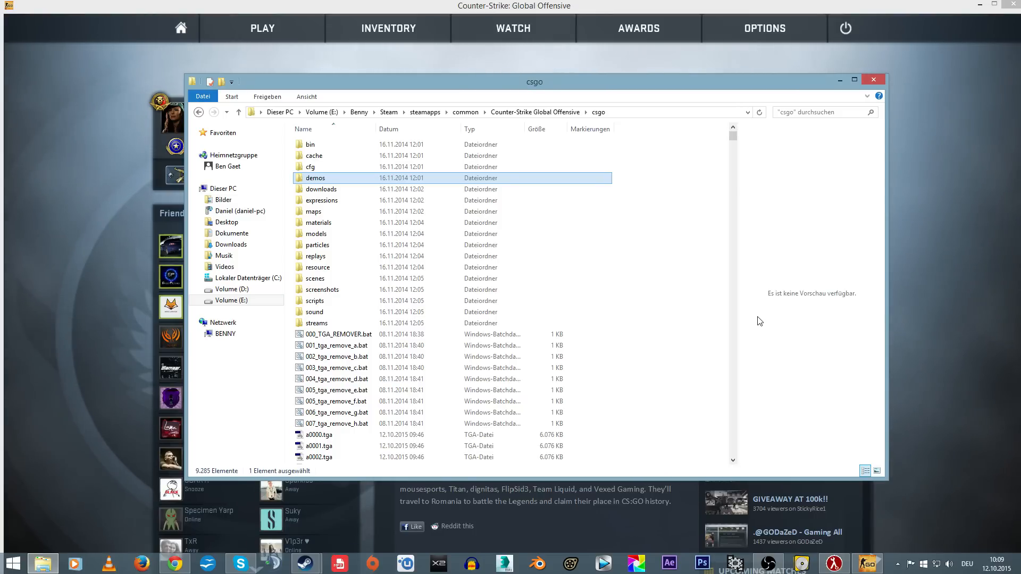
# Maximize the csgo folder window and look through the recorded TGA image sequence that starts with a0000.tga
pyautogui.scroll(-6, 652, 380)
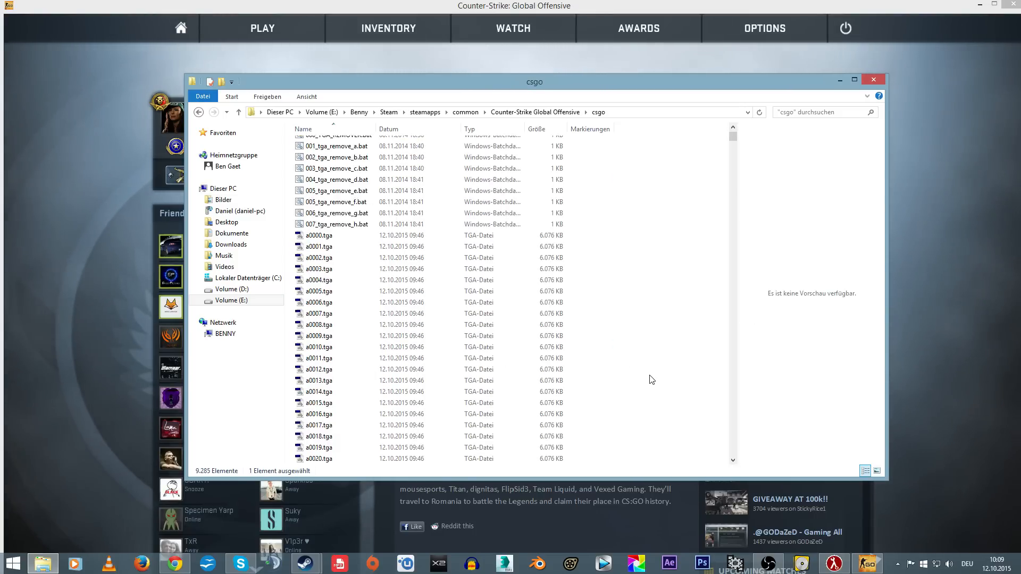
pyautogui.scroll(-15, 653, 380)
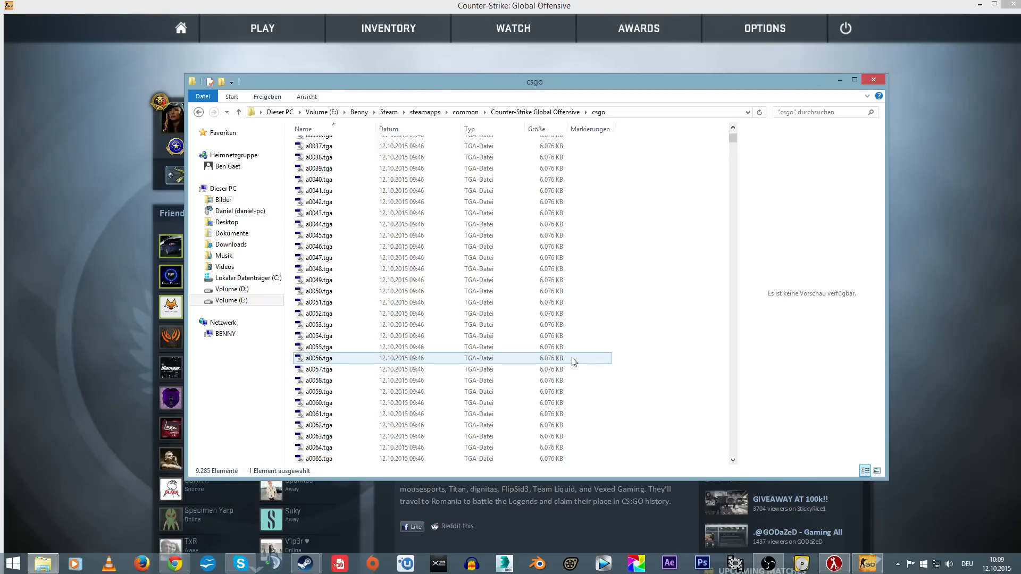
pyautogui.scroll(-20, 539, 80)
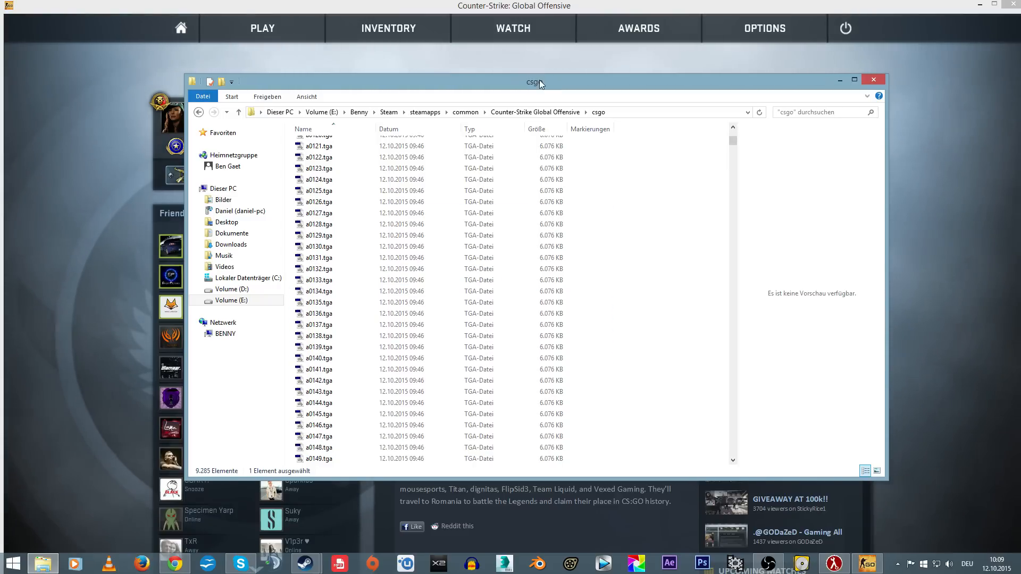
pyautogui.doubleClick(539, 79)
pyautogui.moveTo(870, 65); pyautogui.dragTo(829, 64)
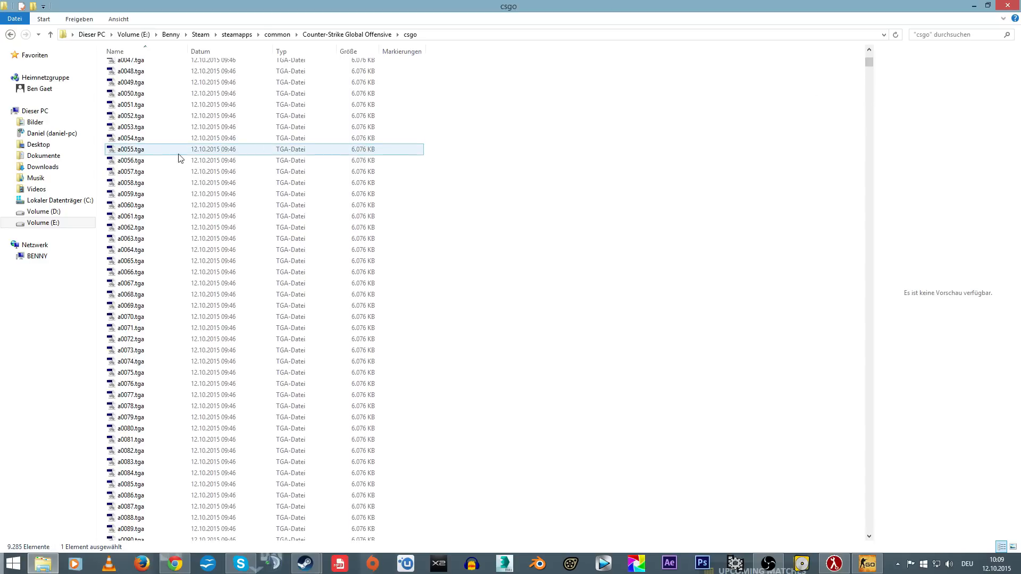
pyautogui.click(133, 84)
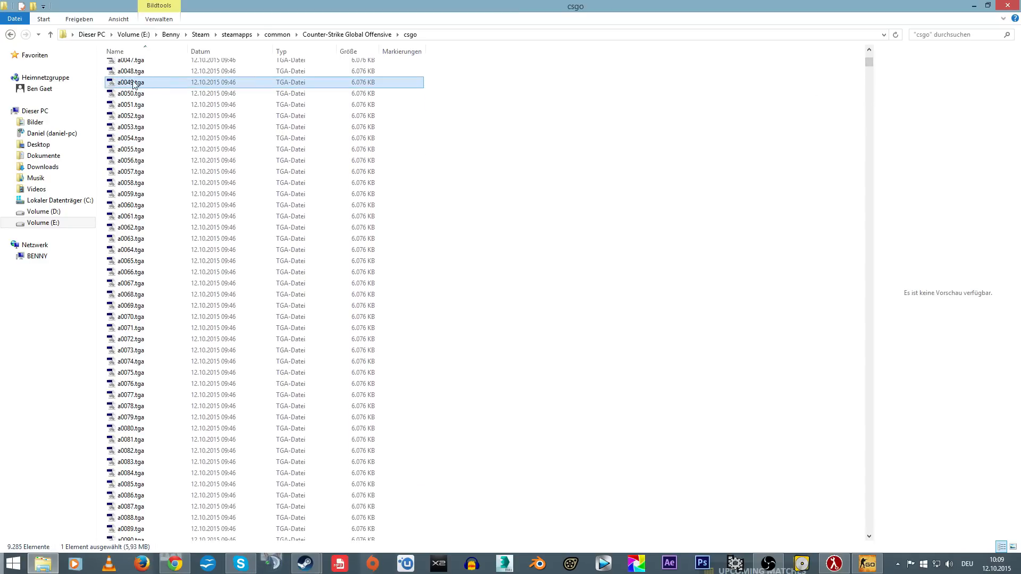
pyautogui.scroll(-15, 122, 85)
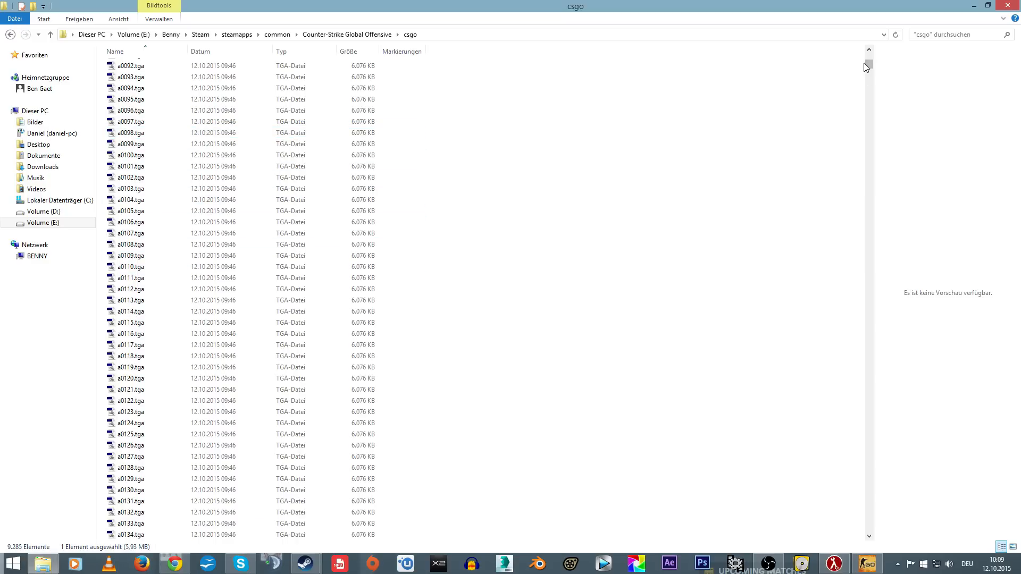
pyautogui.moveTo(867, 64); pyautogui.dragTo(868, 53)
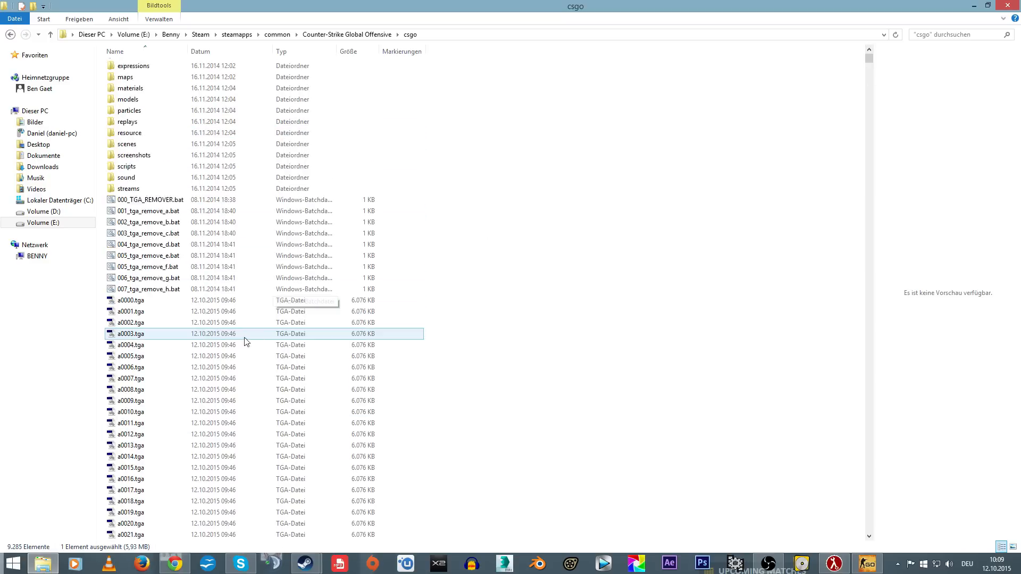
pyautogui.scroll(-20, 159, 412)
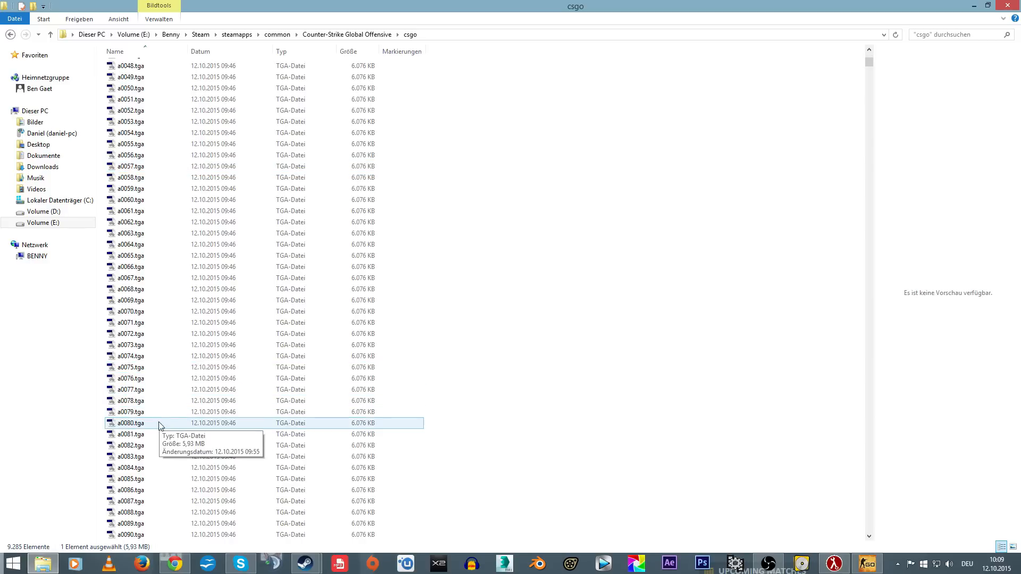
pyautogui.keyDown('shift'); pyautogui.click(154, 468); pyautogui.keyUp('shift')
pyautogui.click(168, 343)
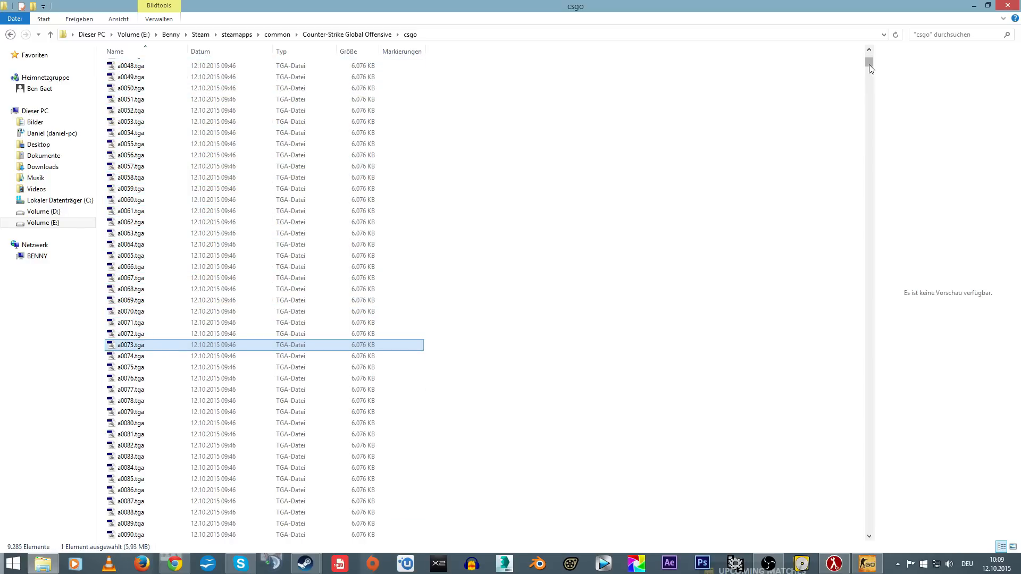
pyautogui.moveTo(871, 69); pyautogui.dragTo(811, 62)
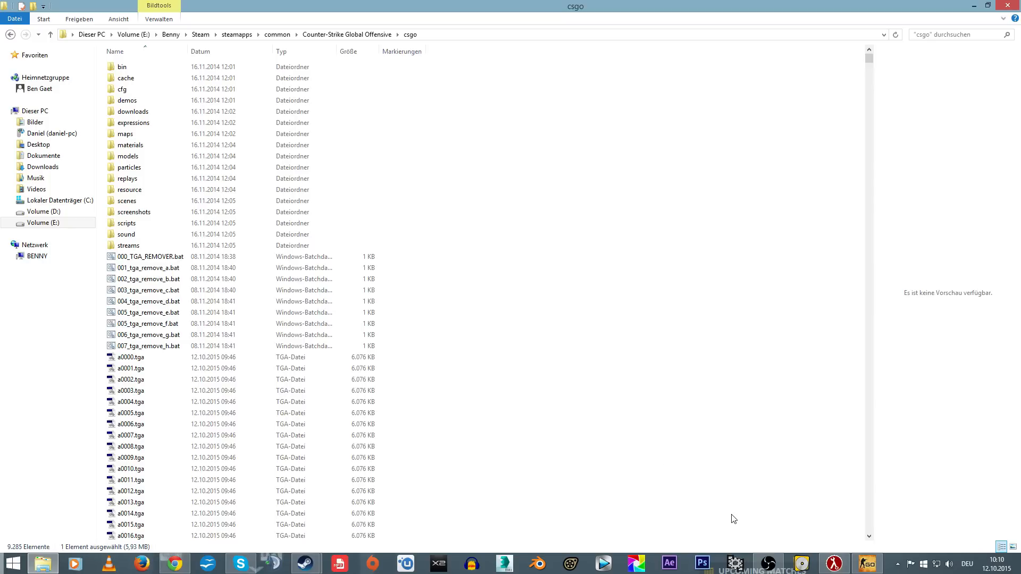
# Switch to VirtualDub, load the image sequence from a0000.tga and scrub through it to about frame 384
pyautogui.click(736, 564)
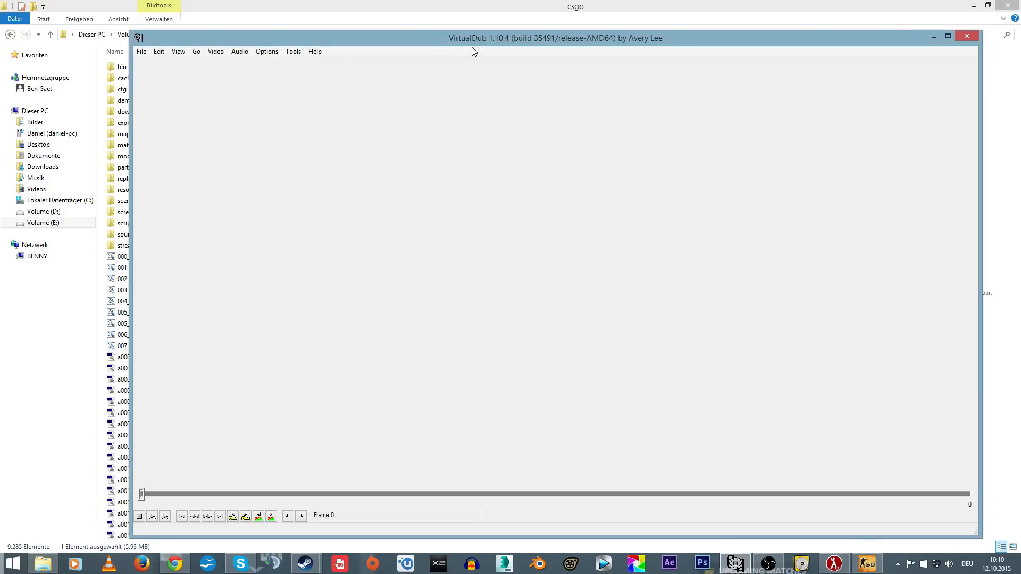
pyautogui.moveTo(467, 42); pyautogui.dragTo(508, 41)
pyautogui.click(119, 359)
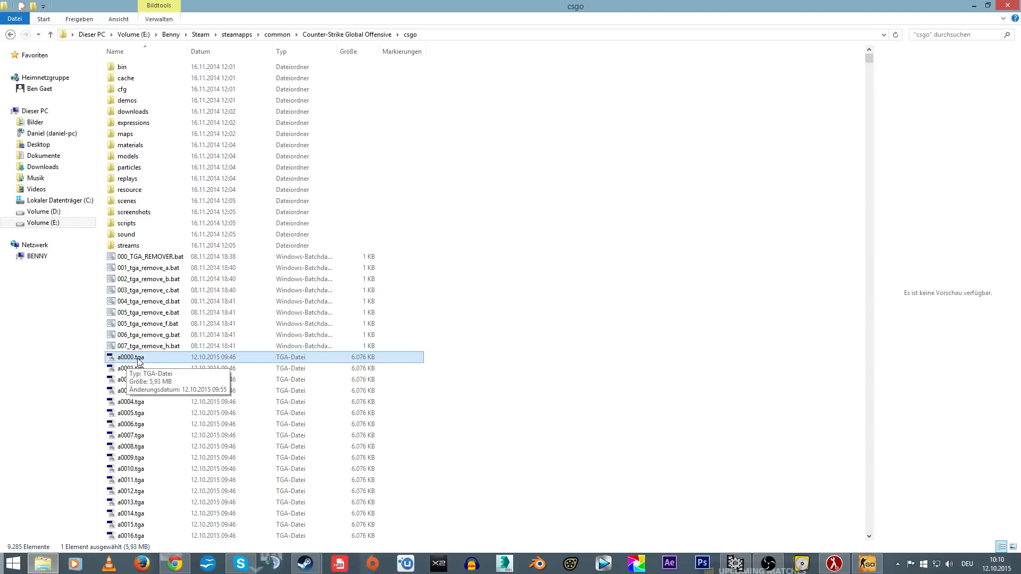
pyautogui.moveTo(138, 360); pyautogui.dragTo(691, 213)
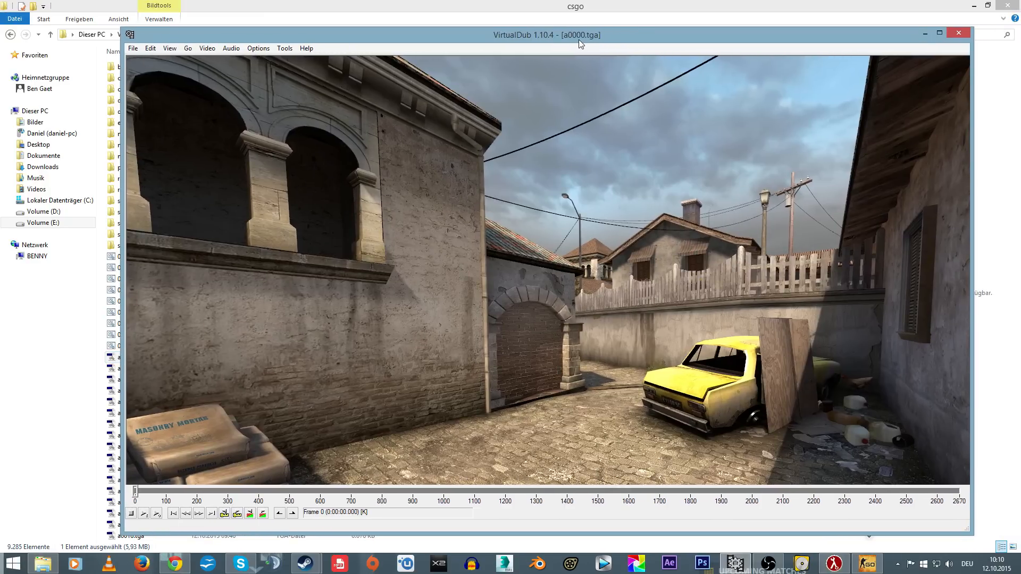
pyautogui.moveTo(136, 493); pyautogui.dragTo(254, 182)
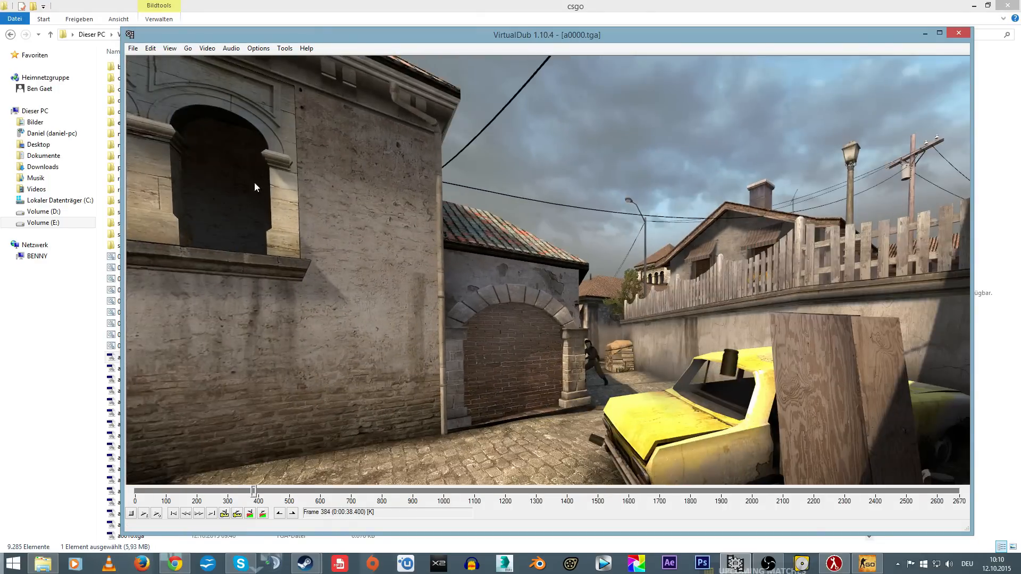
# Change the source frame rate of the loaded image sequence to 100 fps
pyautogui.click(199, 49)
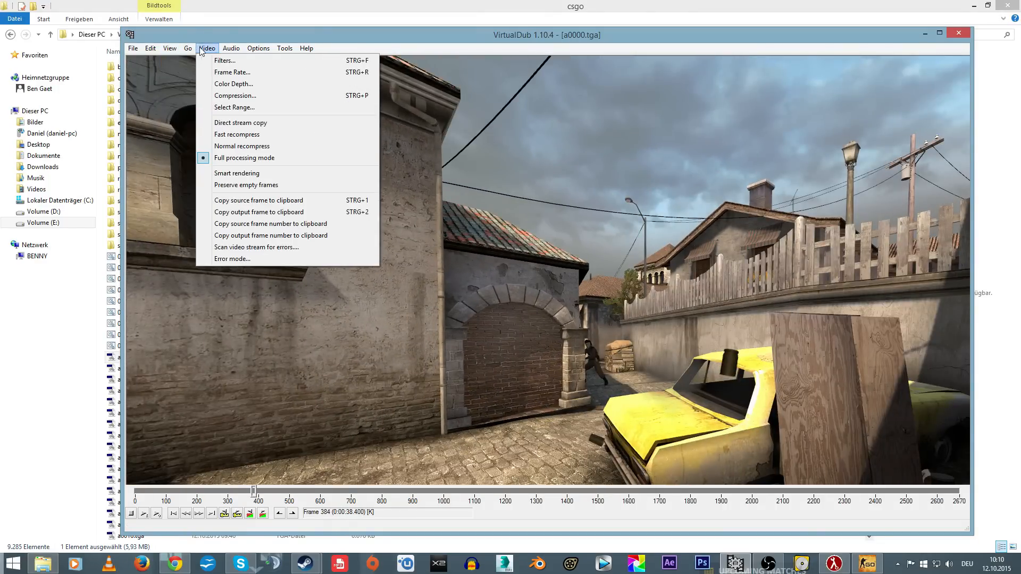
pyautogui.click(225, 71)
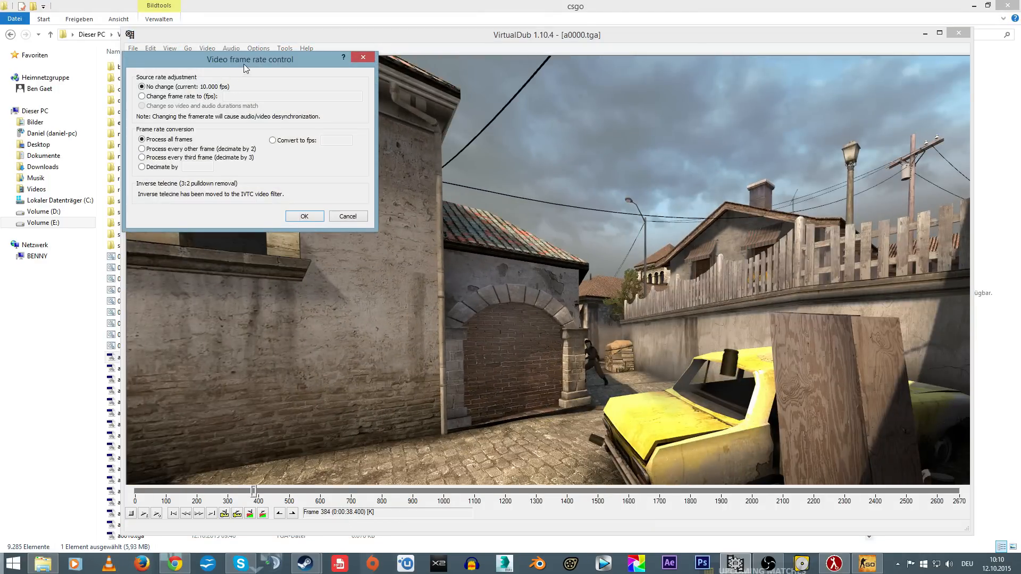
pyautogui.moveTo(243, 64); pyautogui.dragTo(475, 119)
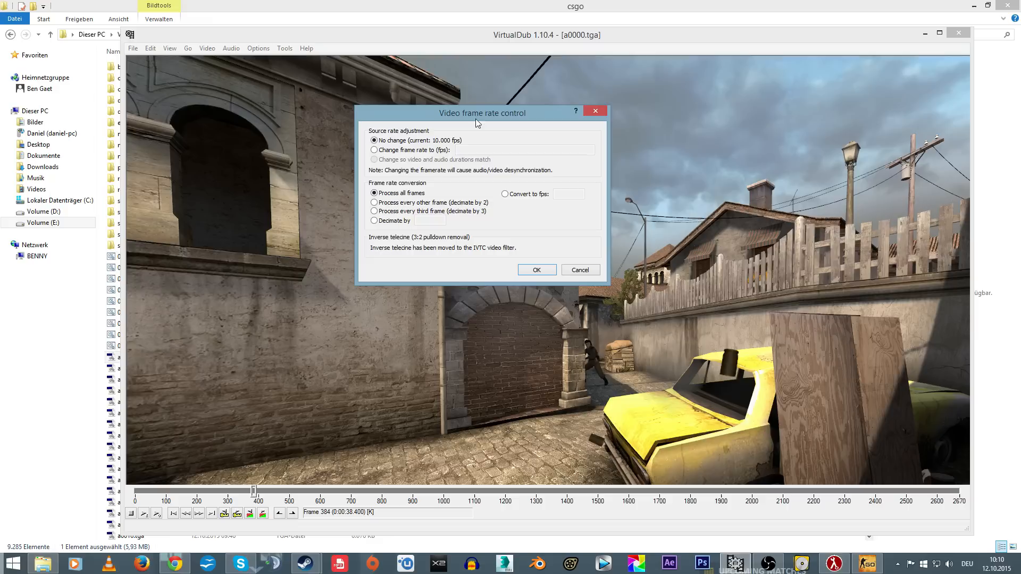
pyautogui.click(432, 151)
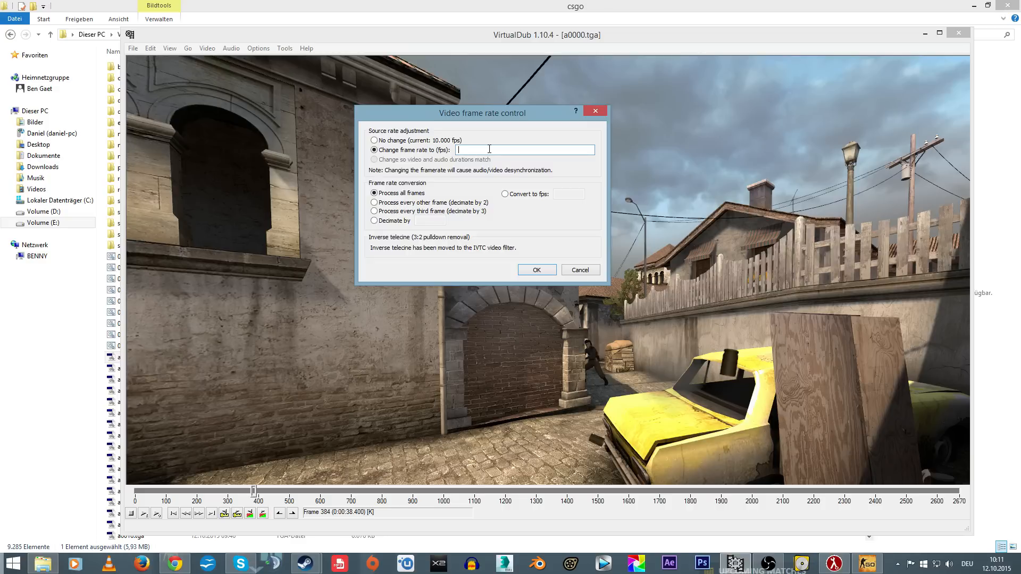
pyautogui.click(490, 148)
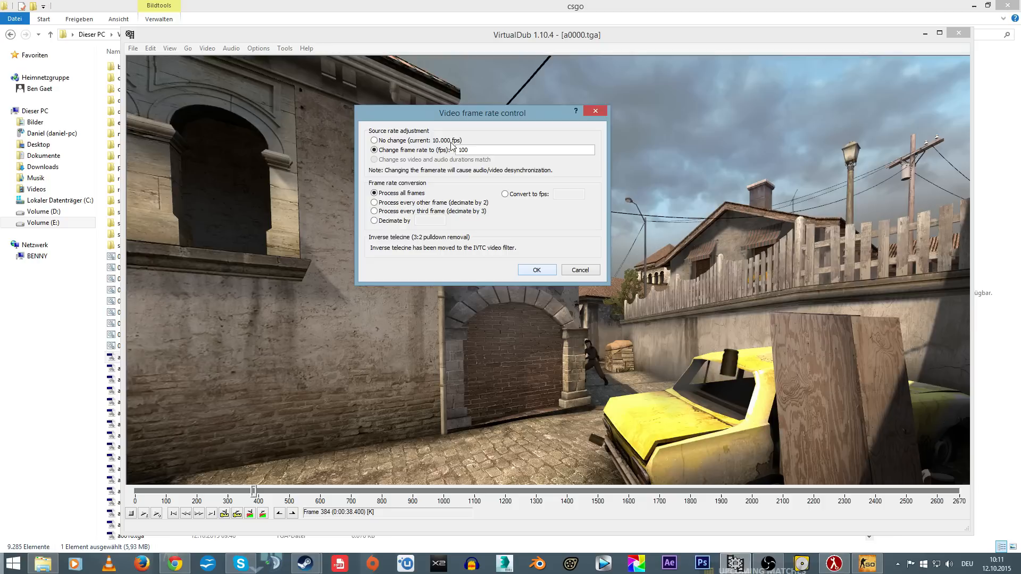
pyautogui.click(537, 271)
# Export the sequence as an AVI file named tut_clear into the Art\VFX\Clips folder on Volume (D:)
pyautogui.click(133, 48)
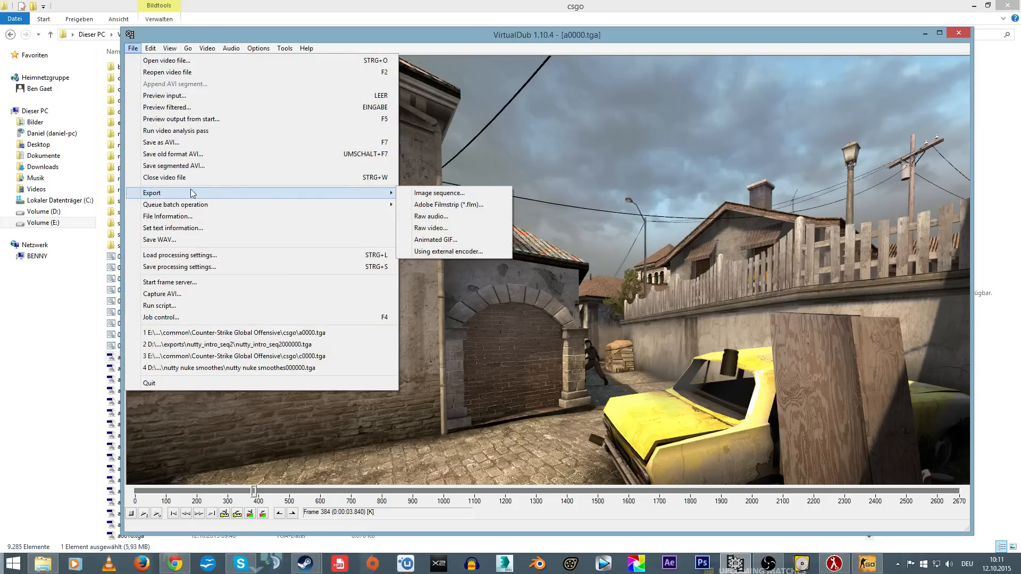
pyautogui.click(179, 142)
pyautogui.moveTo(360, 72); pyautogui.dragTo(415, 91)
pyautogui.click(247, 293)
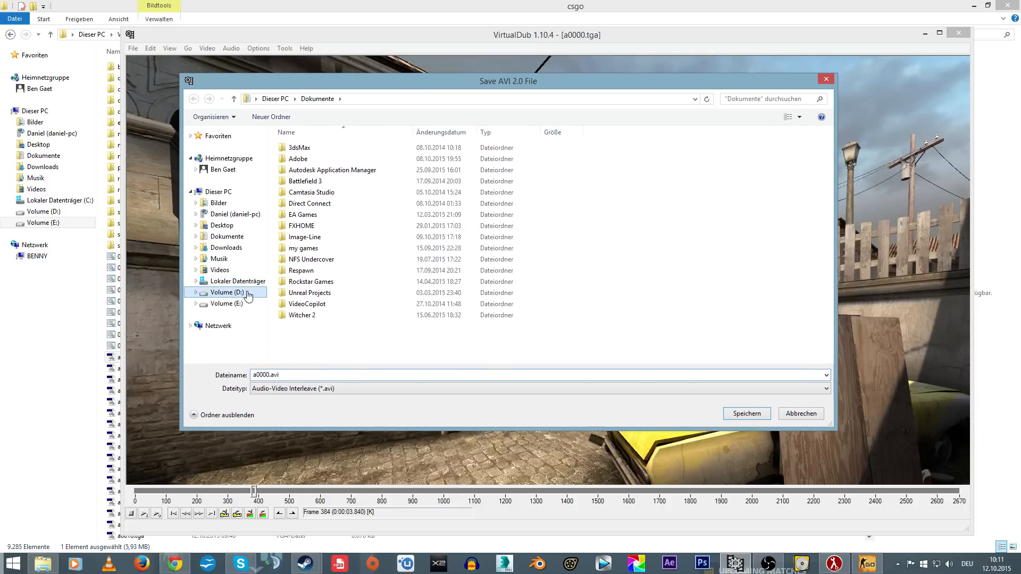
pyautogui.doubleClick(303, 159)
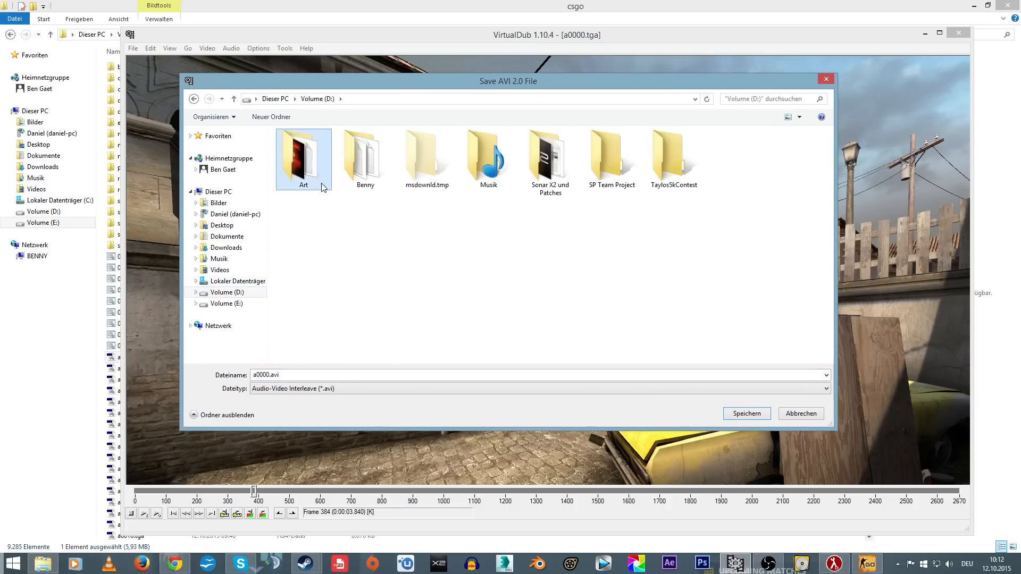
pyautogui.doubleClick(319, 215)
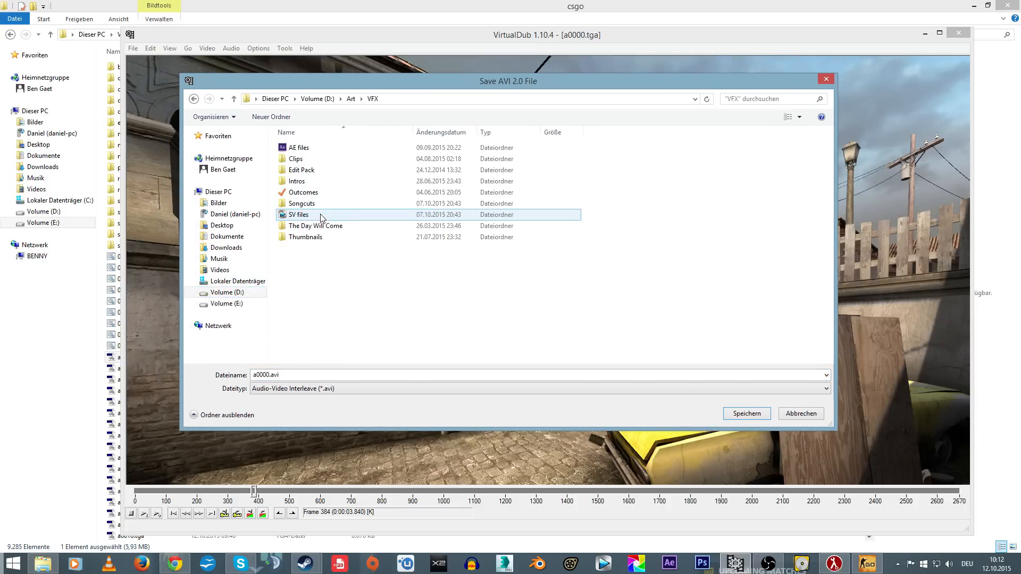
pyautogui.doubleClick(324, 160)
pyautogui.click(291, 376)
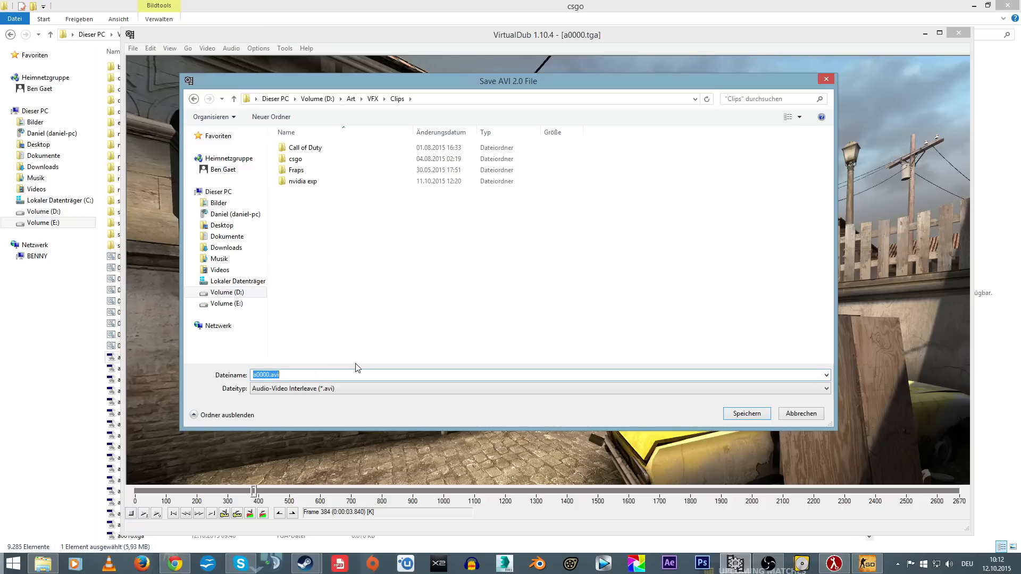
pyautogui.write('tut_clear')
pyautogui.click(747, 414)
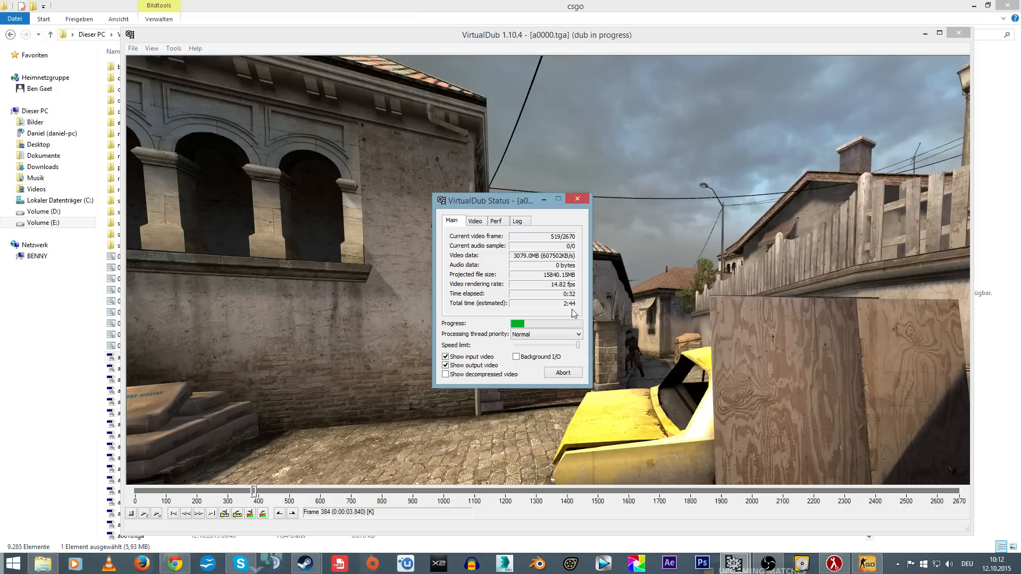
pyautogui.moveTo(505, 196); pyautogui.dragTo(516, 194)
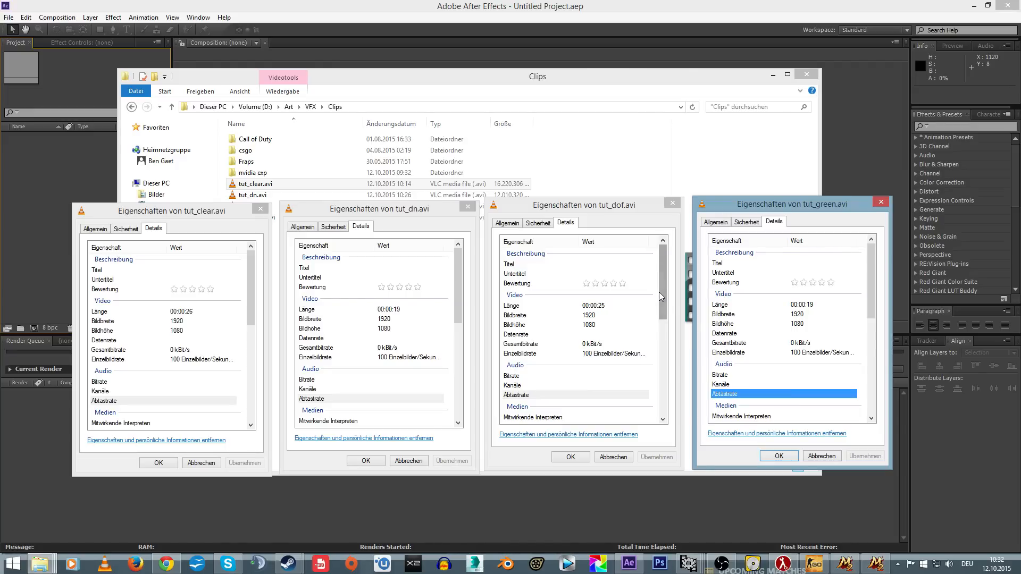
# Bring the Clips folder forward to look over the four exported tut_ AVI files, and minimize it
pyautogui.click(503, 85)
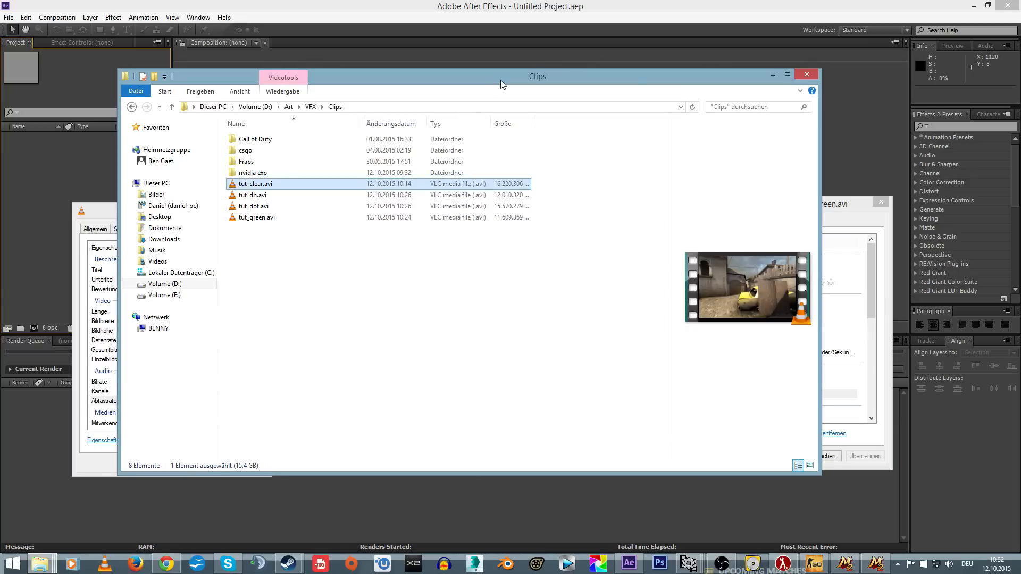
pyautogui.moveTo(303, 346); pyautogui.dragTo(277, 264)
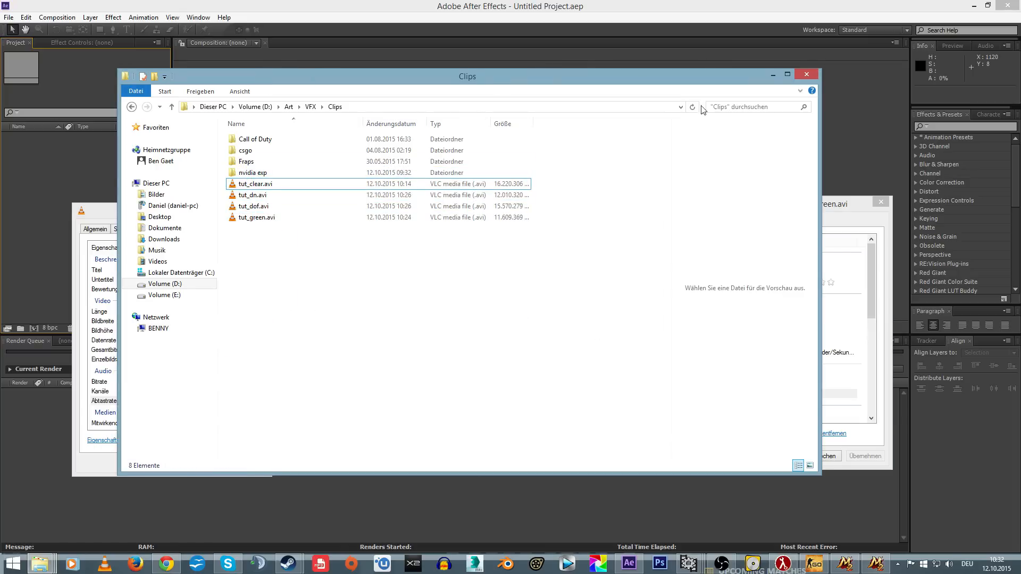
pyautogui.click(773, 76)
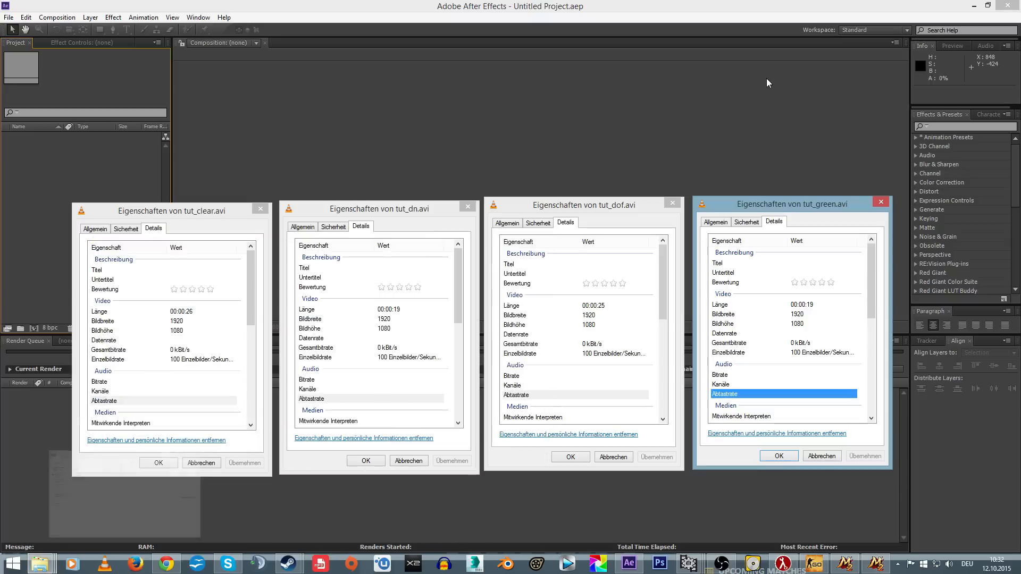
# Check the frame rate in the file properties of tut_clear, tut_dn, tut_dof and tut_green, and close all four property windows
pyautogui.click(172, 360)
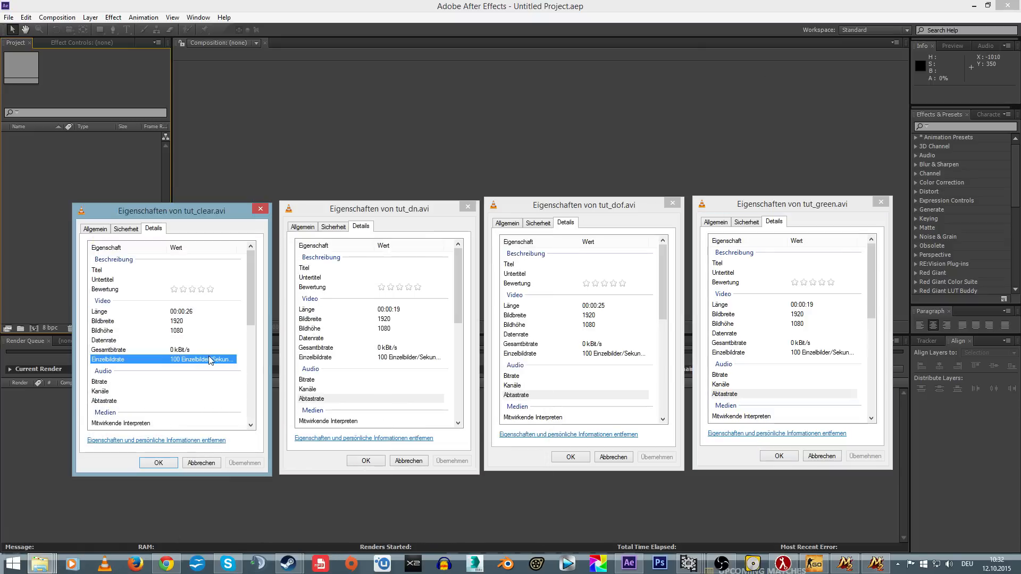
pyautogui.click(384, 358)
pyautogui.click(627, 356)
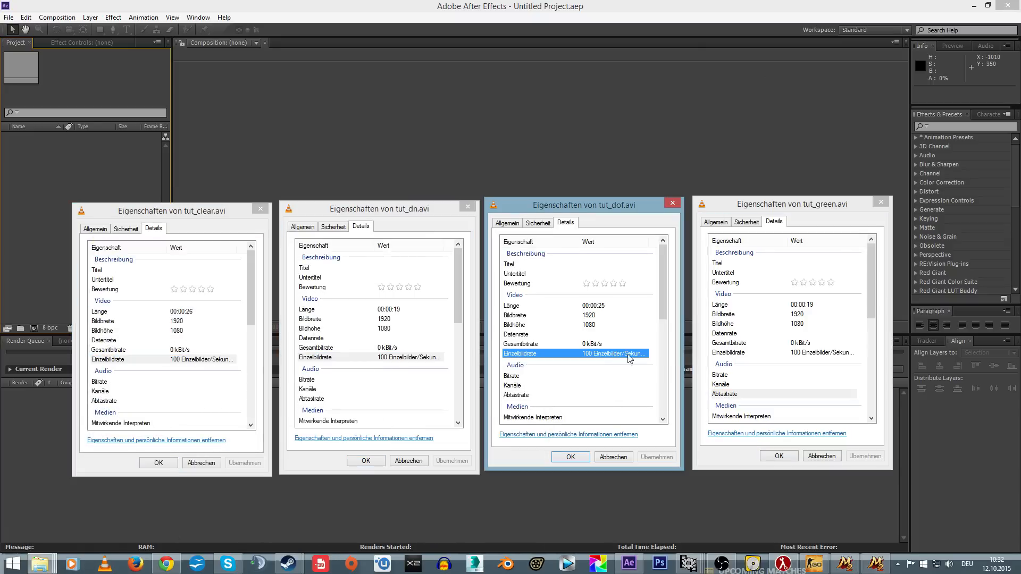
pyautogui.click(837, 355)
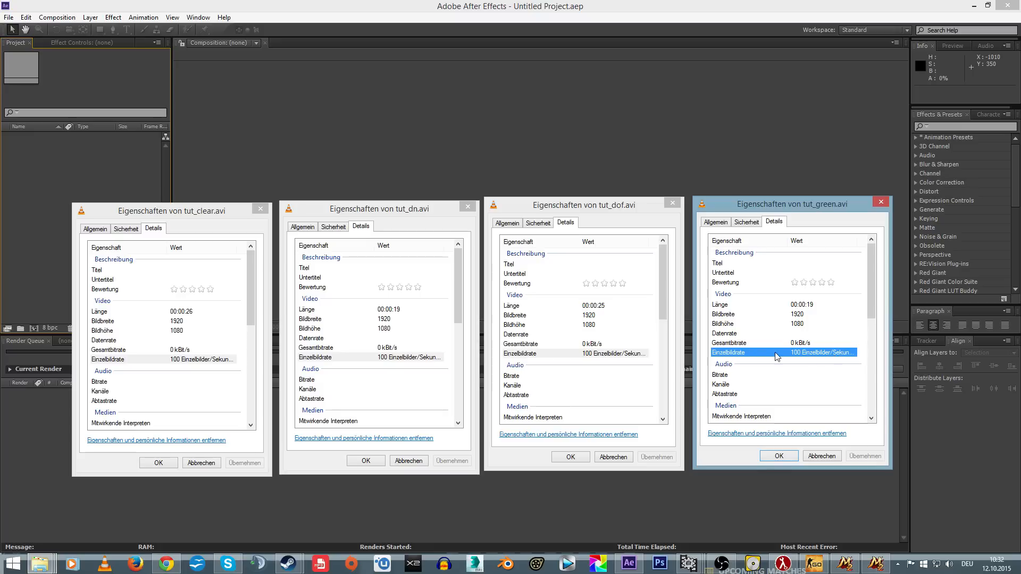
pyautogui.click(882, 202)
pyautogui.click(673, 203)
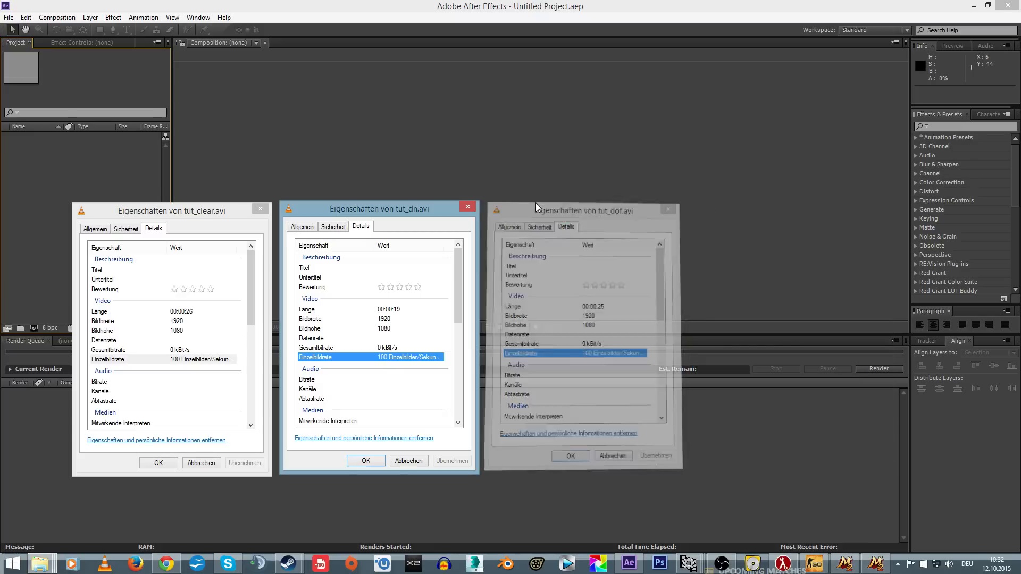
pyautogui.click(468, 206)
pyautogui.click(260, 208)
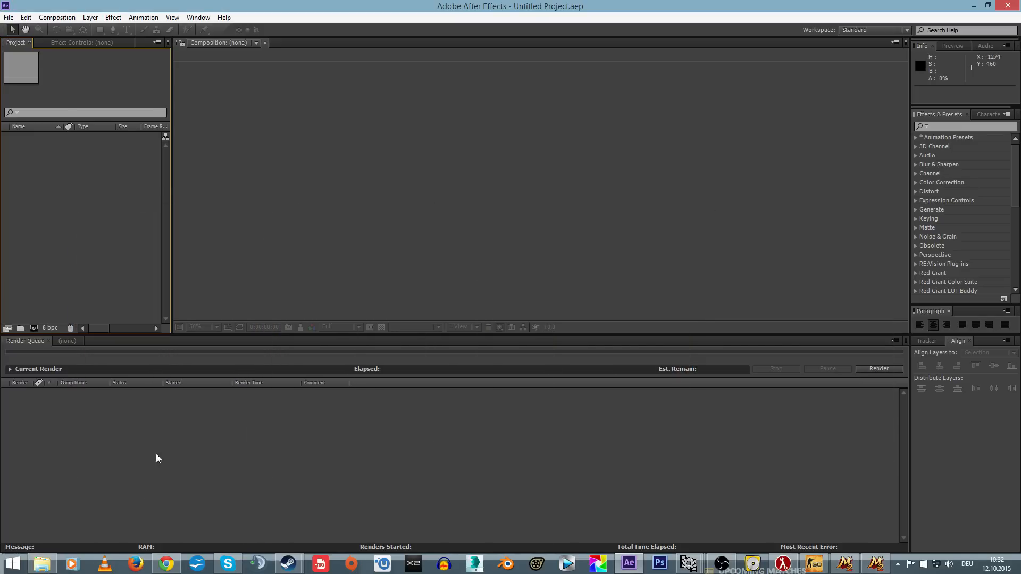
# Import tut_clear.avi, tut_dn.avi, tut_dof.avi and tut_green.avi from the Clips folder into the After Effects project
pyautogui.click(41, 565)
pyautogui.moveTo(274, 387); pyautogui.dragTo(248, 185)
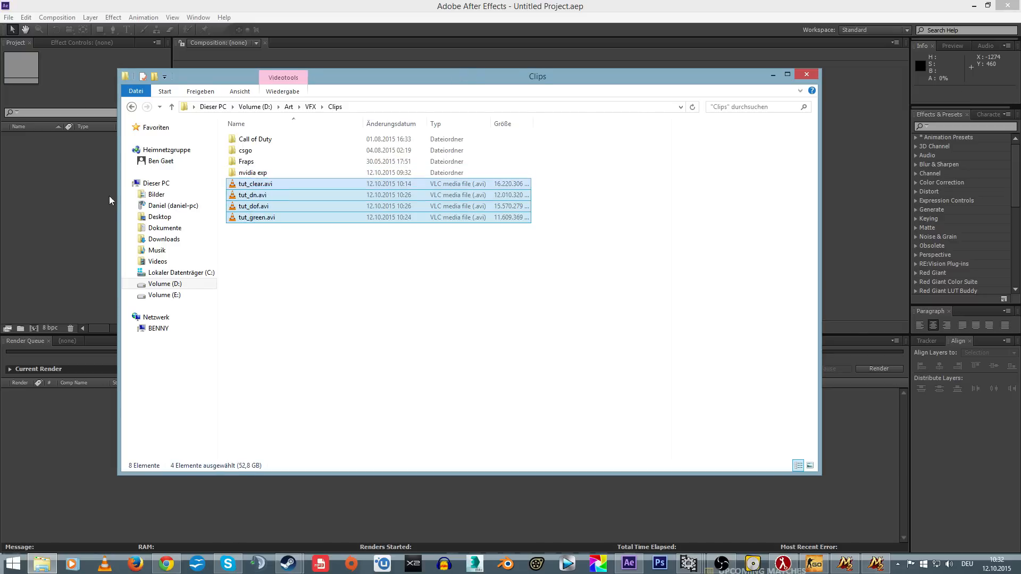
pyautogui.moveTo(109, 197); pyautogui.dragTo(91, 197)
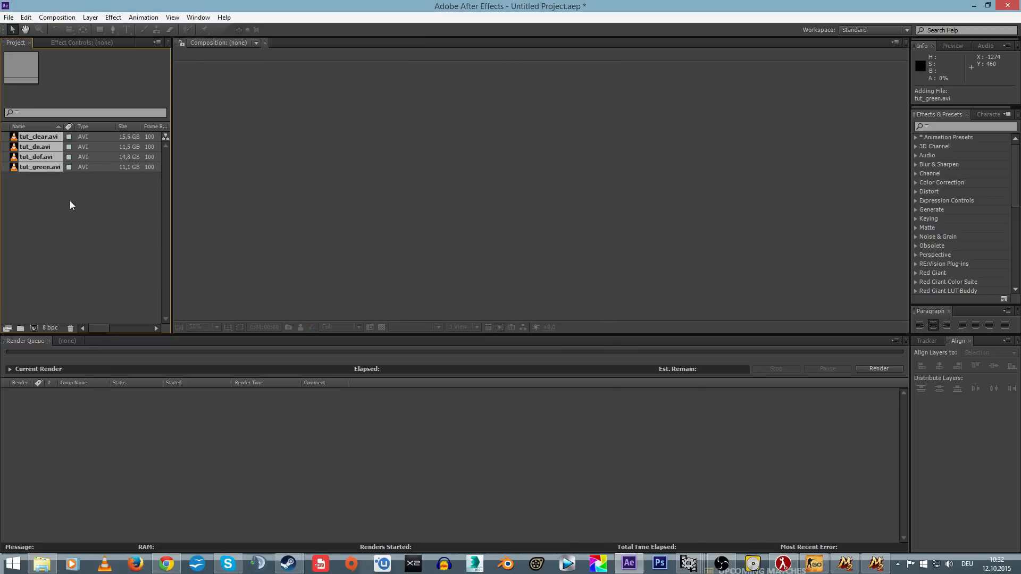
# Create a composition from tut_clear.avi and scrub through about its first seven seconds
pyautogui.click(40, 139)
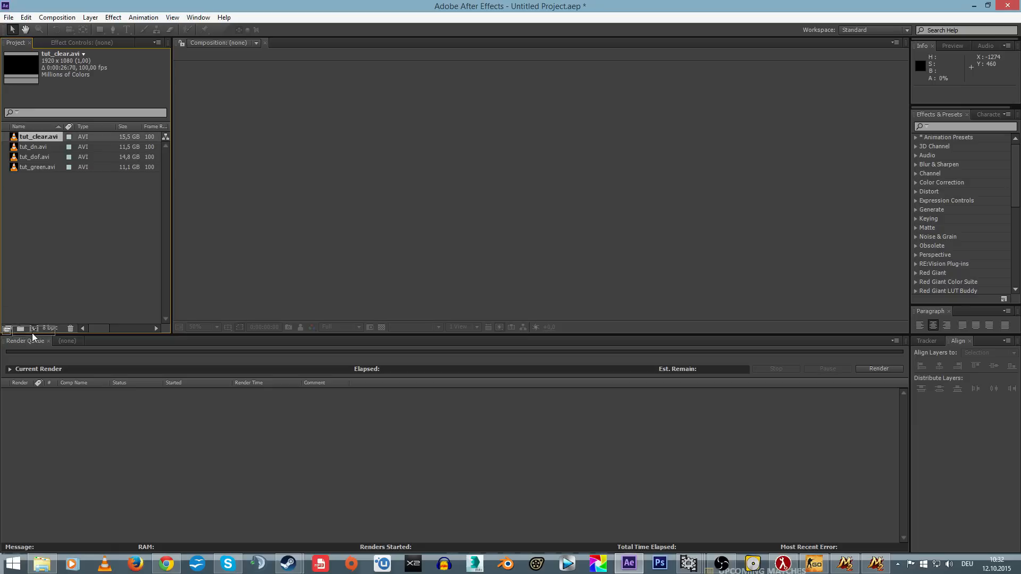
pyautogui.click(35, 328)
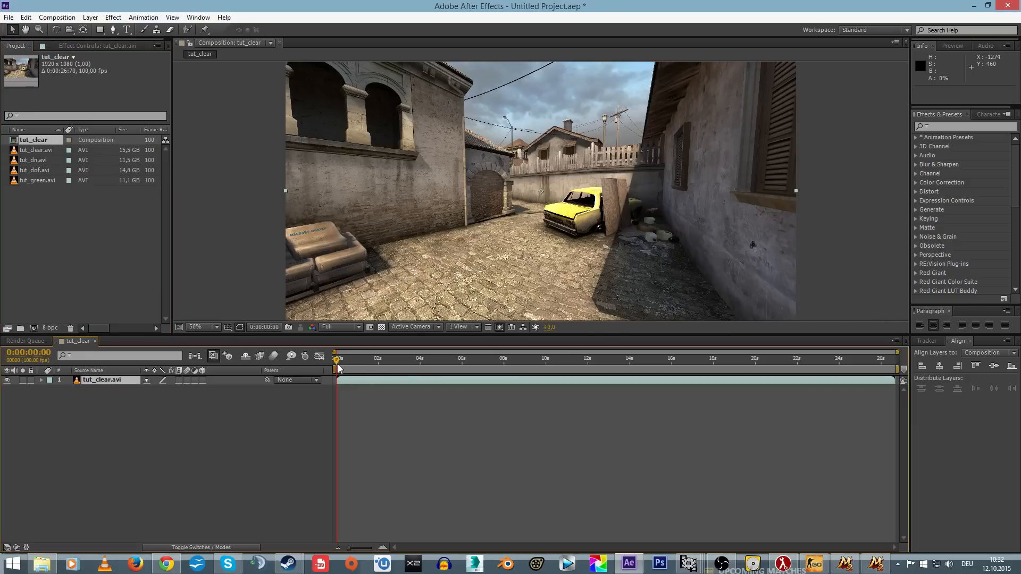
pyautogui.moveTo(338, 367); pyautogui.dragTo(479, 369)
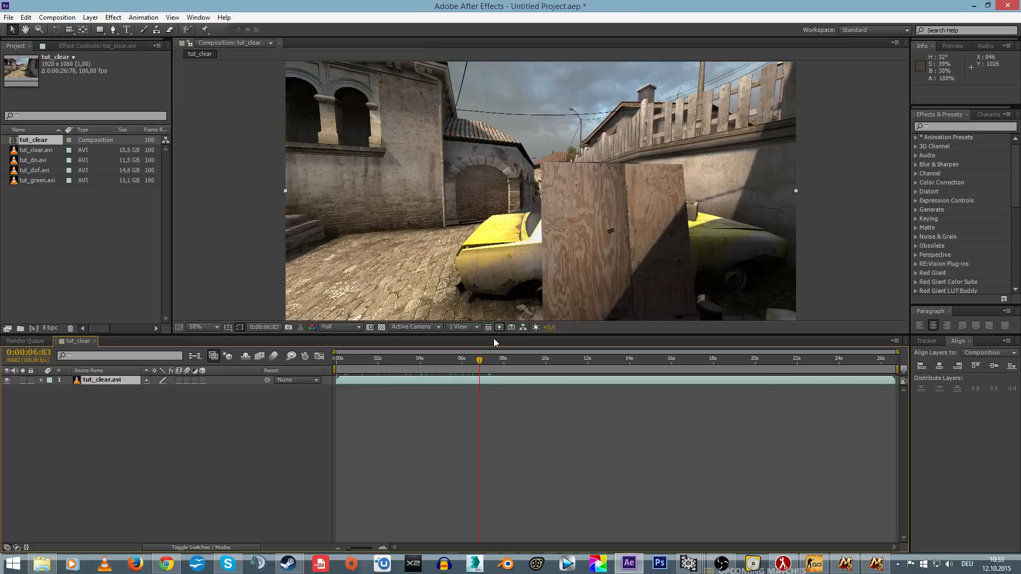
pyautogui.moveTo(488, 356); pyautogui.dragTo(495, 356)
pyautogui.click(107, 224)
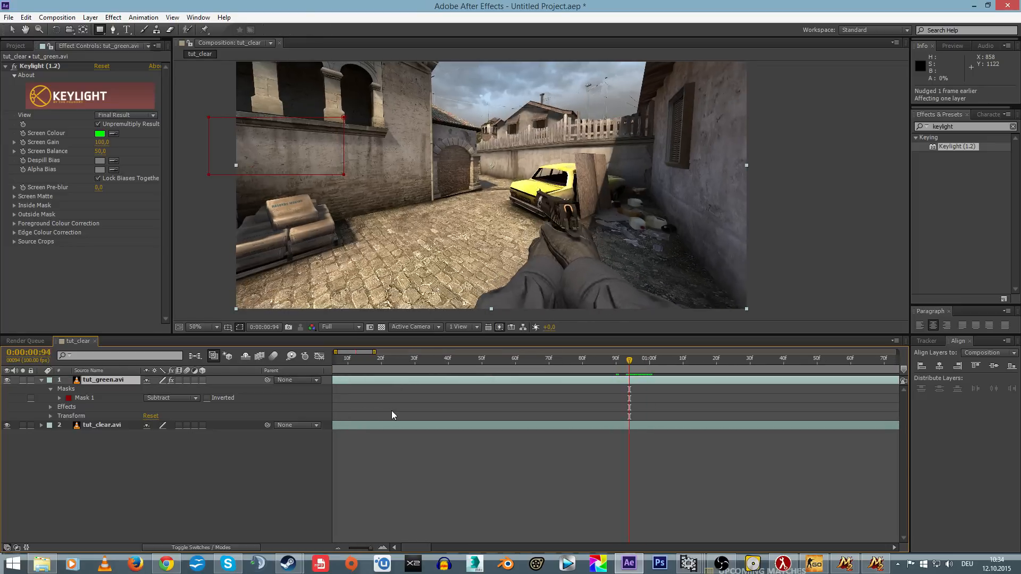
# Step several frames forward and back near 0:00:00:94 to check the masked, Keylight-keyed tut_green.avi layer
pyautogui.press('pagedown')
pyautogui.press('pagedown')
pyautogui.press('pagedown')
pyautogui.press('pagedown')
pyautogui.press('pagedown')
pyautogui.press('pageup')
pyautogui.press('pageup')
pyautogui.press('pageup')
pyautogui.press('pageup')
pyautogui.press('pageup')
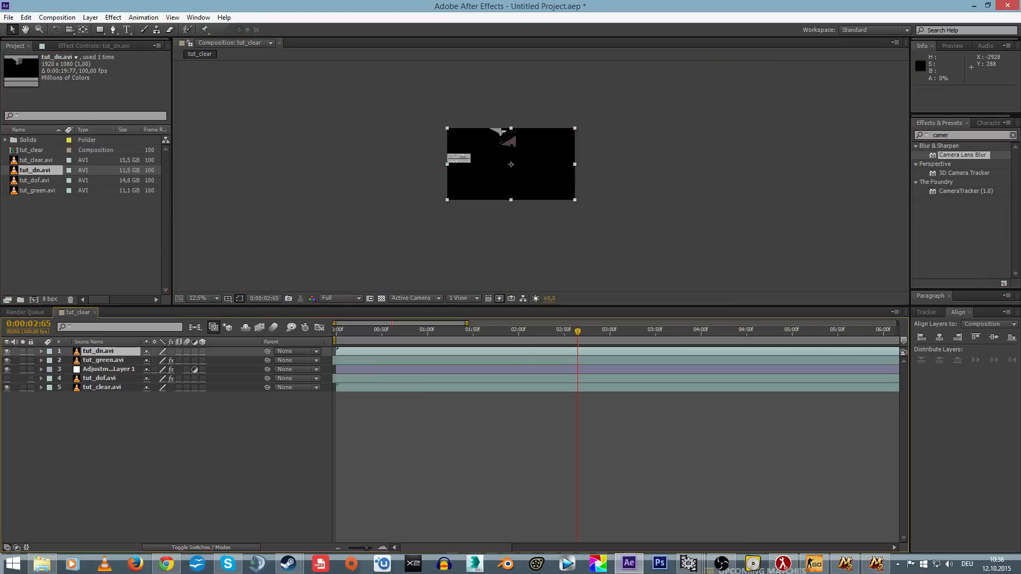
# Scrub the composition to about 0:00:05:98 and make the tut_dn.avi layer visible
pyautogui.moveTo(591, 331); pyautogui.dragTo(665, 331)
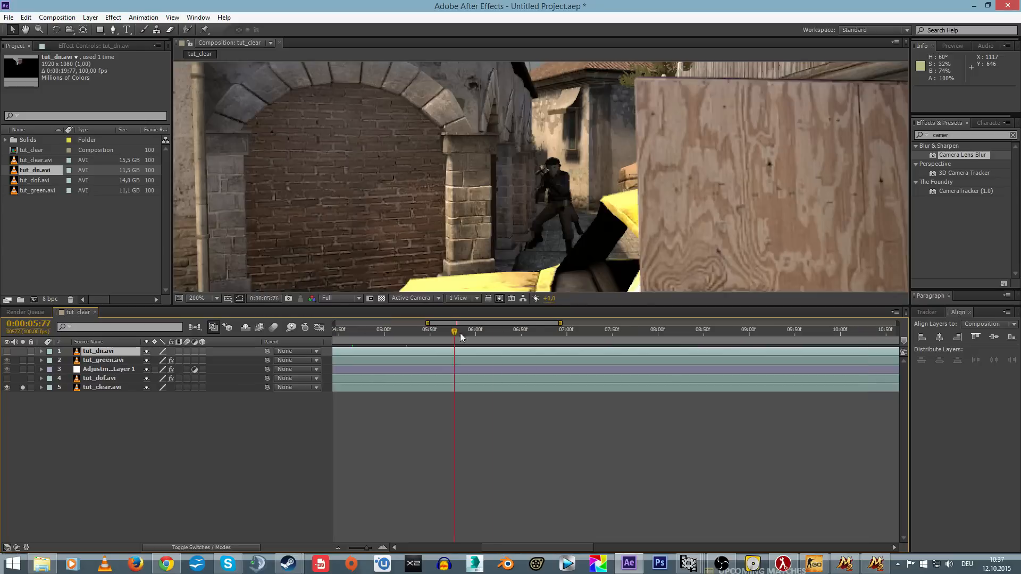
pyautogui.moveTo(460, 333); pyautogui.dragTo(477, 340)
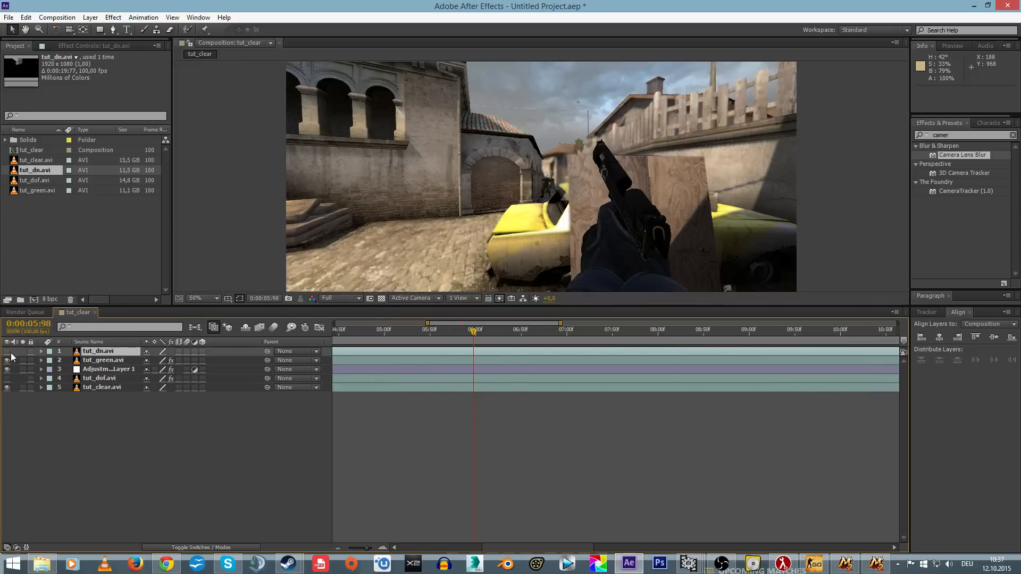
pyautogui.click(9, 351)
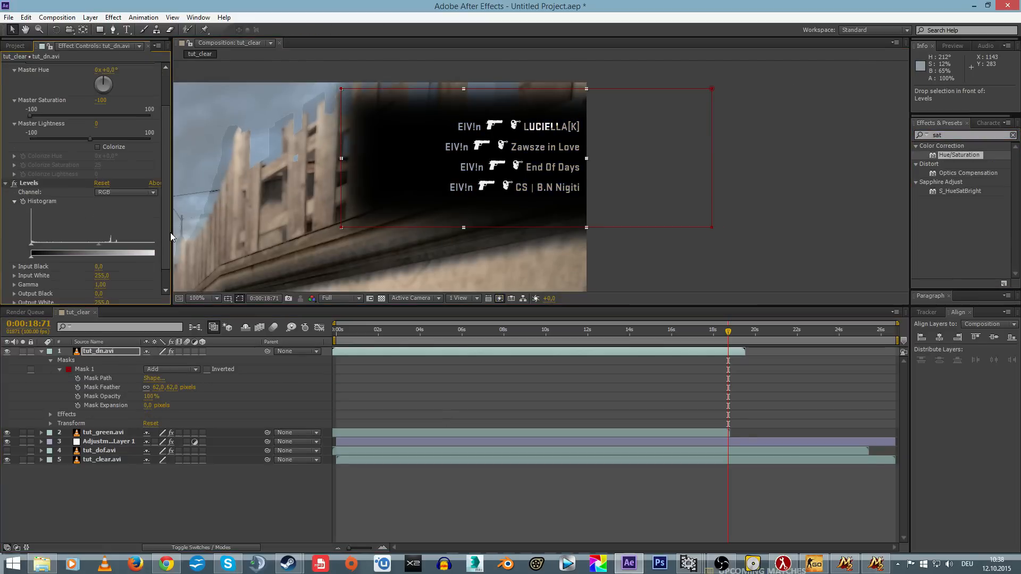
# Widen the effect settings area and lower the input white point of the Levels effect on tut_dn.avi
pyautogui.moveTo(171, 237); pyautogui.dragTo(192, 236)
pyautogui.moveTo(167, 241); pyautogui.dragTo(92, 246)
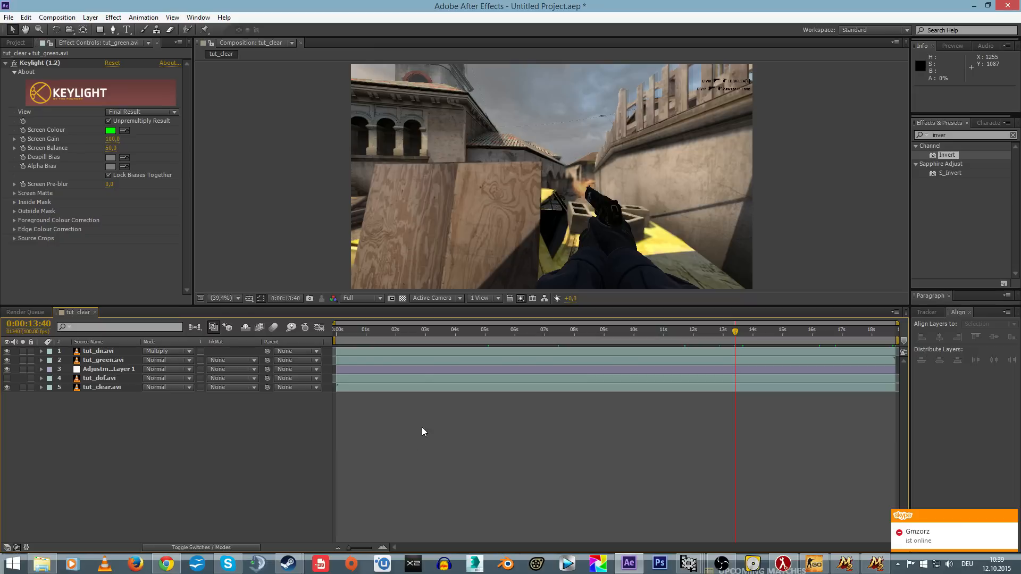
# Preview the layered composition near 15 seconds and scrub between about 2 and 4 seconds
pyautogui.click(780, 331)
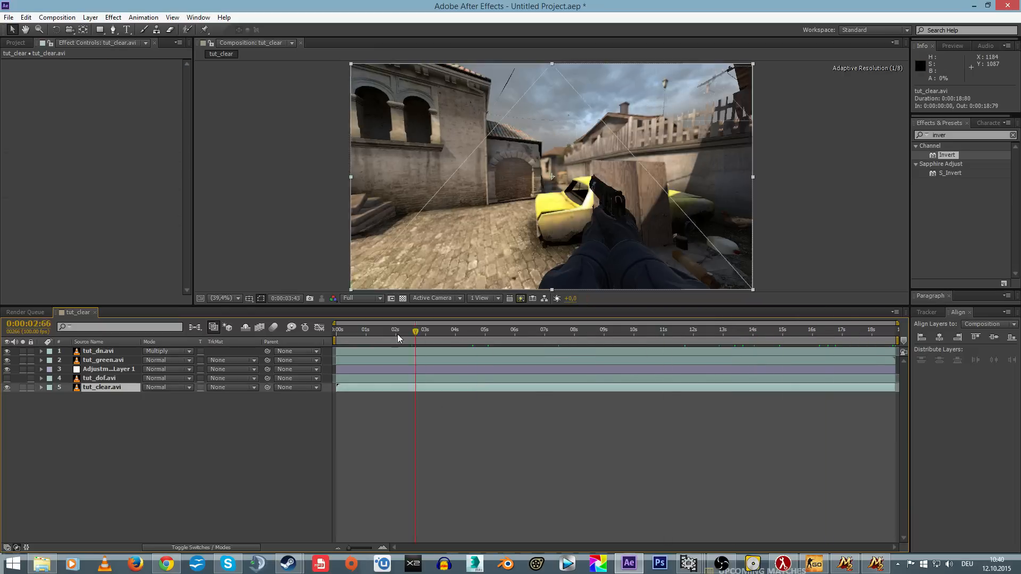
pyautogui.moveTo(398, 334); pyautogui.dragTo(452, 343)
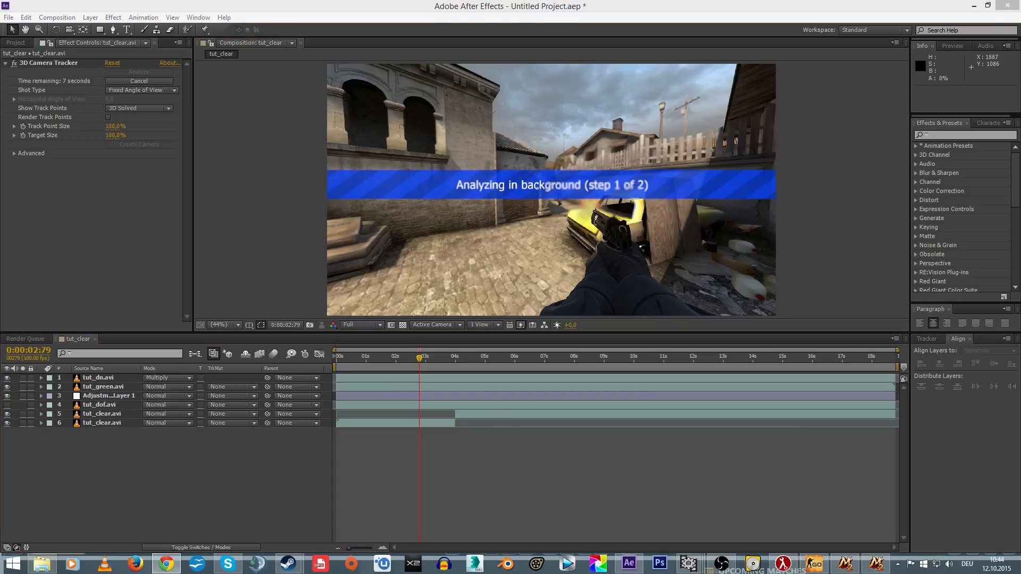
# Show the 3D Camera Tracker's track points on the first tut_clear.avi segment and go to 0:00:01:05
pyautogui.click(467, 457)
pyautogui.click(388, 423)
pyautogui.click(48, 63)
pyautogui.click(368, 362)
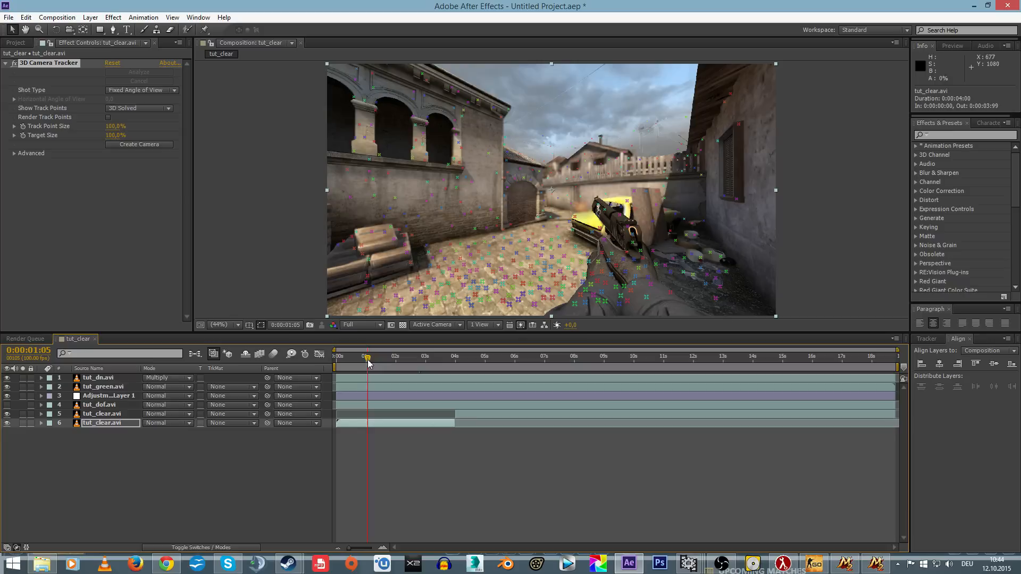
# Enlarge the composition view and scrub to about 0:00:02:95 to check the "4k inc." text tracked onto the ground
pyautogui.moveTo(340, 183); pyautogui.dragTo(364, 158)
pyautogui.moveTo(491, 333); pyautogui.dragTo(486, 365)
pyautogui.moveTo(368, 391); pyautogui.dragTo(424, 391)
pyautogui.scroll(3, 428, 228)
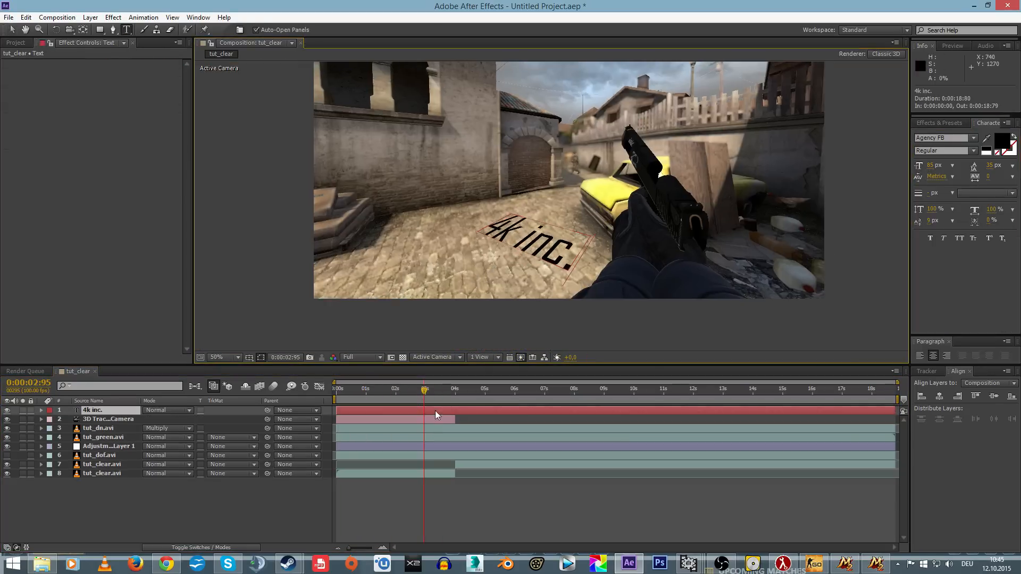
# Rotate the "4k inc." text in 3D so it stands upright and trim its layer to end at about 4 seconds
pyautogui.moveTo(511, 234); pyautogui.dragTo(495, 20)
pyautogui.moveTo(424, 390); pyautogui.dragTo(351, 396)
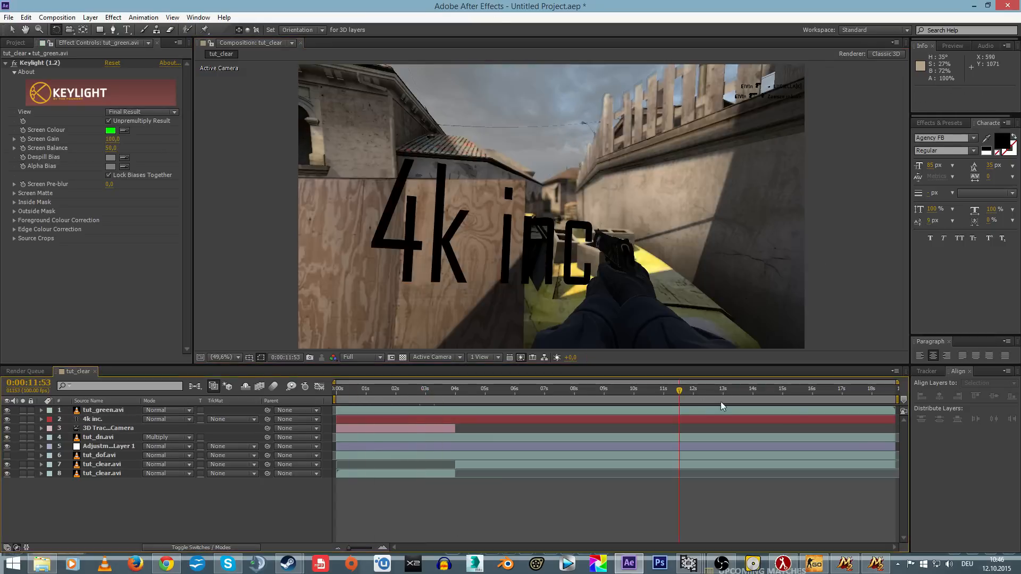
pyautogui.moveTo(679, 391); pyautogui.dragTo(455, 391)
pyautogui.moveTo(895, 419); pyautogui.dragTo(456, 419)
pyautogui.click(495, 505)
pyautogui.moveTo(454, 391); pyautogui.dragTo(449, 391)
# Add the tut_clear composition to the render queue with Best quality, Full resolution and the composition's own frame rate
pyautogui.click(57, 17)
pyautogui.click(80, 91)
pyautogui.click(99, 431)
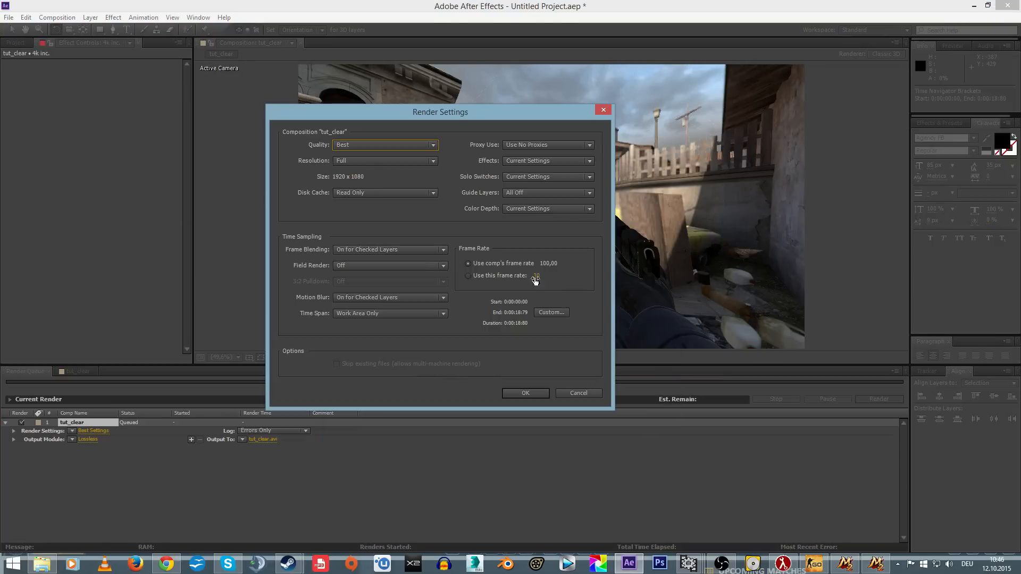
pyautogui.click(536, 277)
pyautogui.click(589, 282)
pyautogui.click(525, 393)
# Configure the render's output module as AVI with video output only and audio output off
pyautogui.click(93, 439)
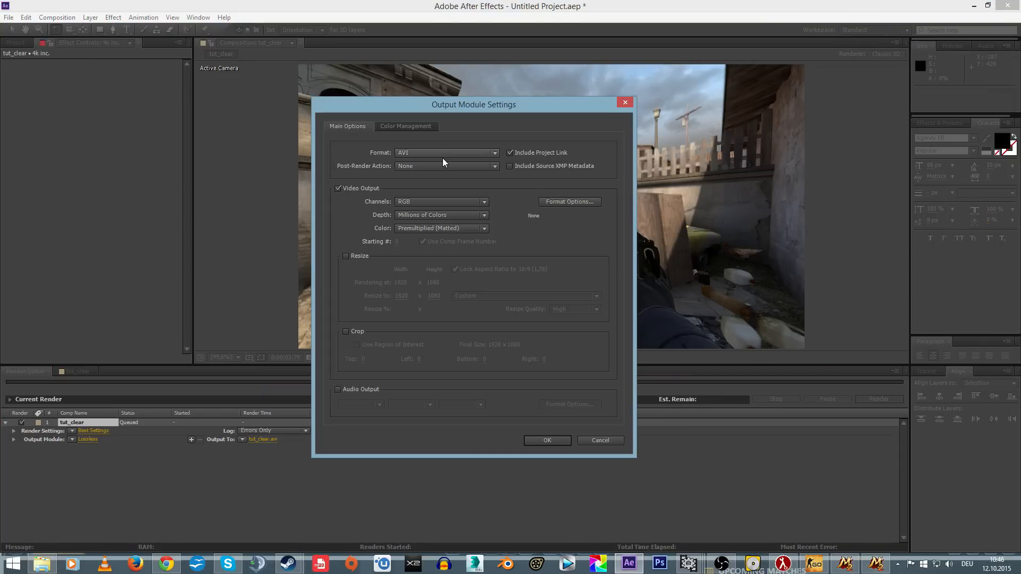
pyautogui.click(442, 154)
pyautogui.click(348, 253)
pyautogui.click(338, 390)
pyautogui.click(338, 390)
pyautogui.click(547, 440)
# Set the output movie to tut_ae.avi in the Clips folder and render the composition
pyautogui.click(263, 440)
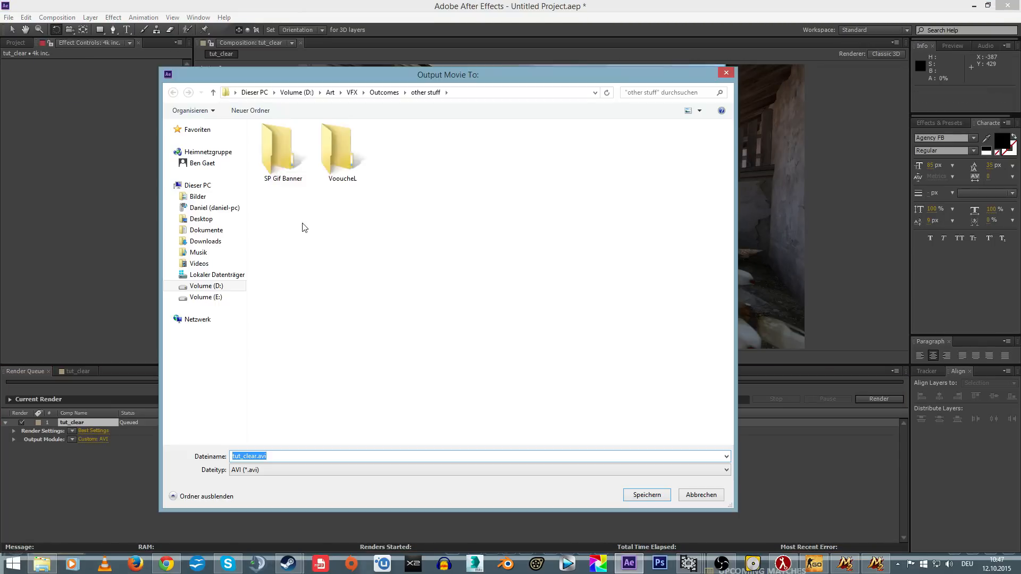
pyautogui.click(247, 455)
pyautogui.write('ae')
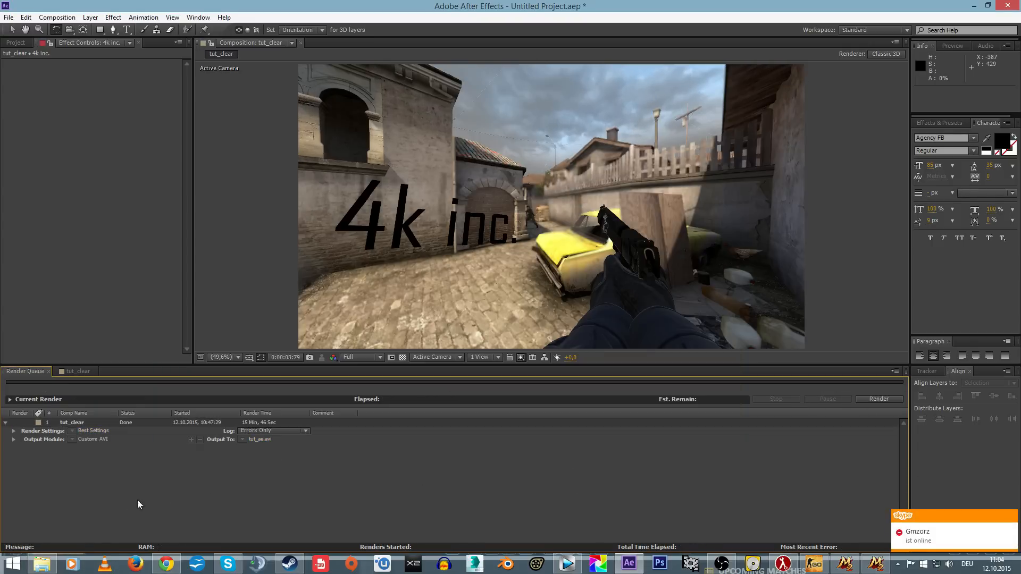
# Open the Clips folder in File Explorer and examine the video details of tut_ae.avi, including length and frame rate
pyautogui.click(52, 565)
pyautogui.click(322, 329)
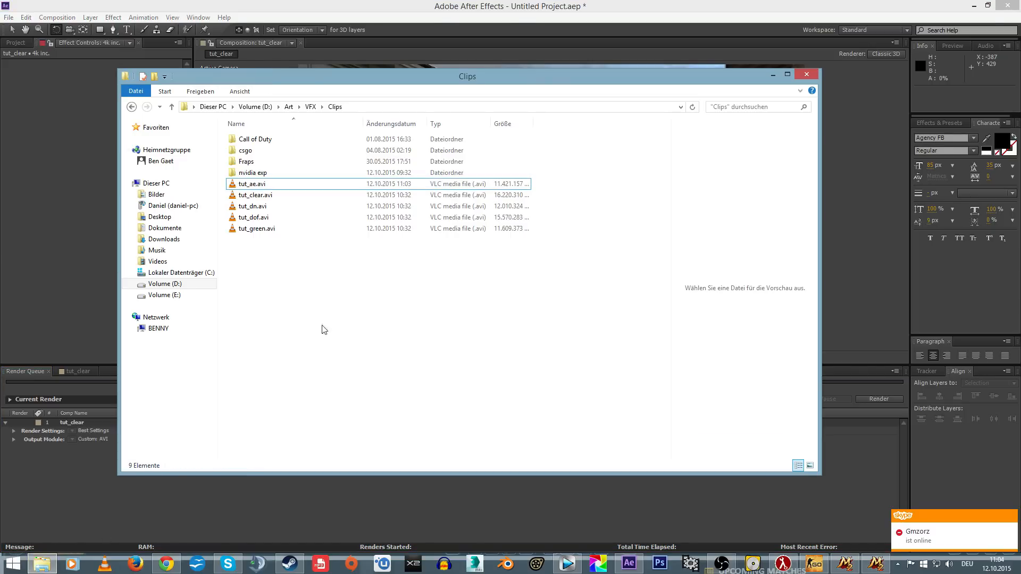
pyautogui.click(276, 184)
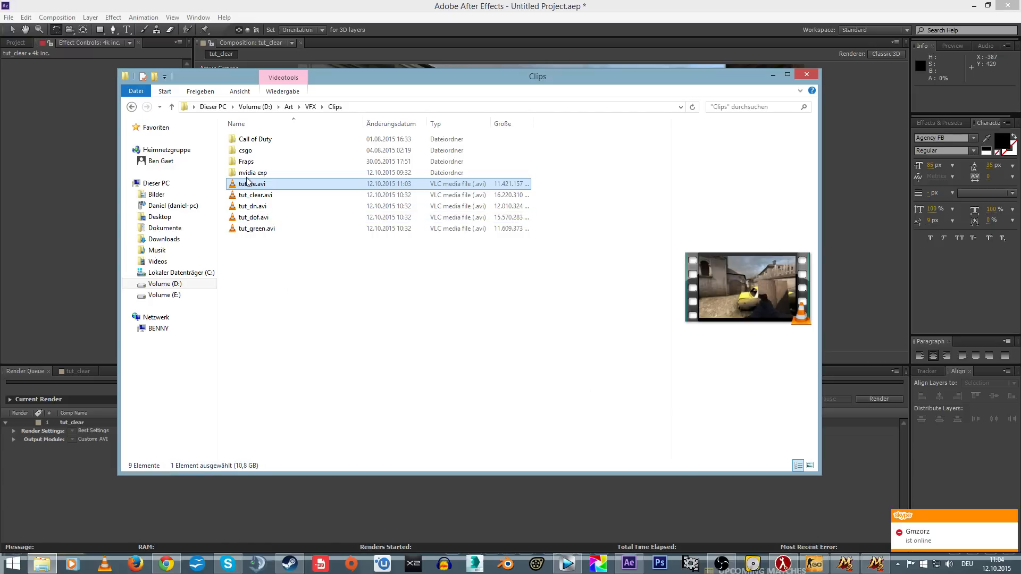
pyautogui.rightClick(249, 183)
pyautogui.click(287, 415)
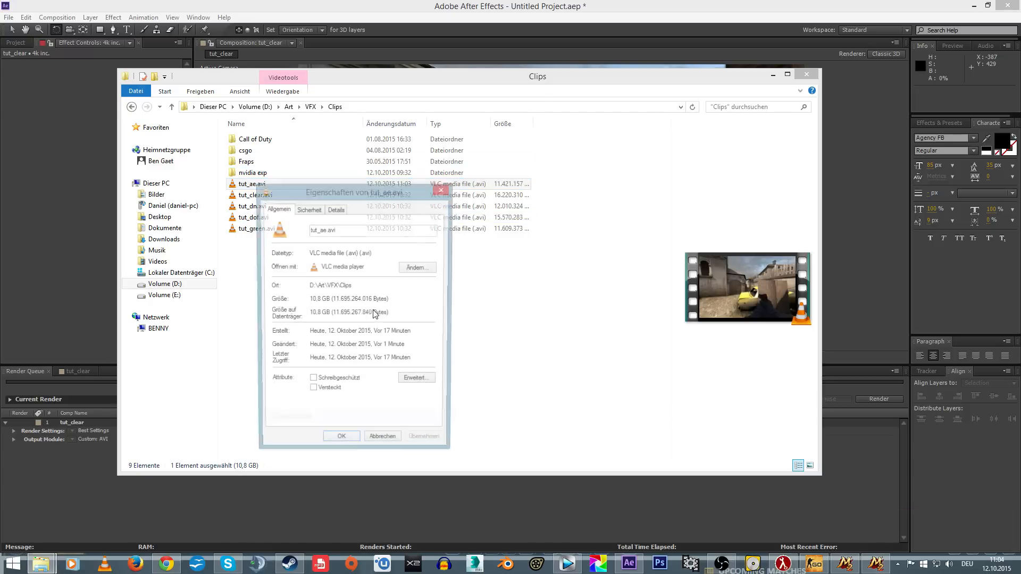
pyautogui.click(335, 209)
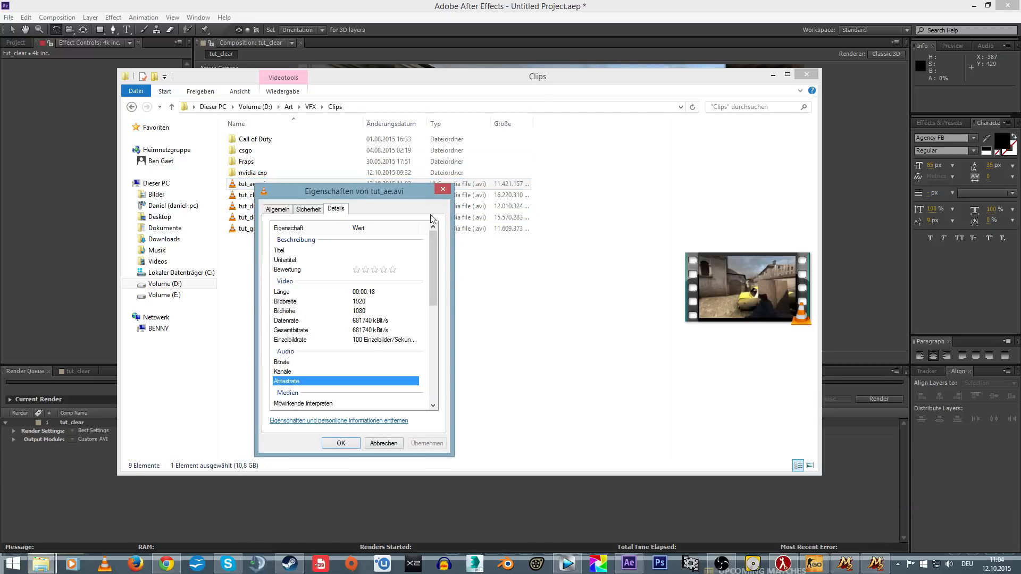
pyautogui.click(441, 193)
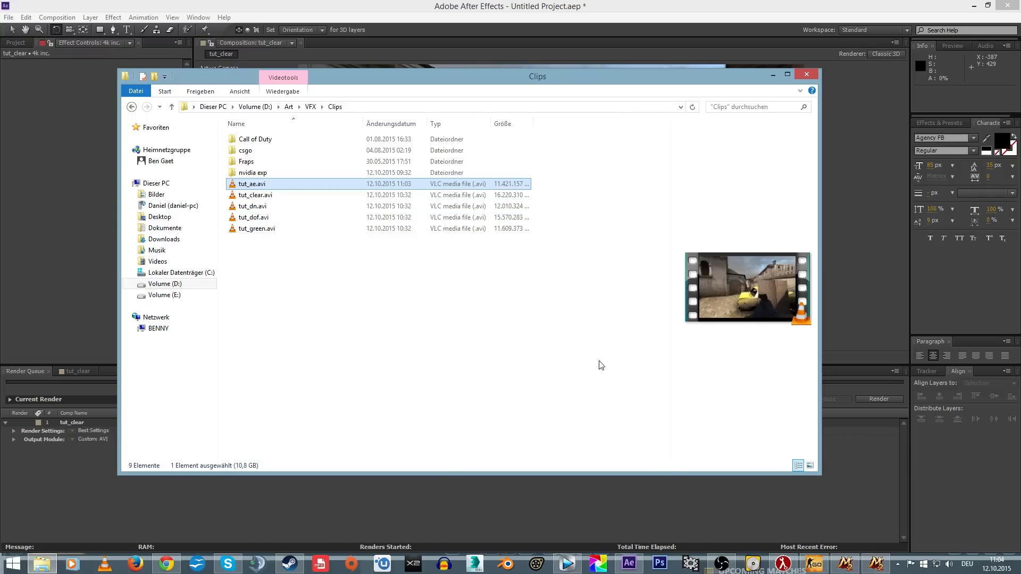
# Switch to VirtualDub and load tut_ae.avi from the Clips folder
pyautogui.click(693, 563)
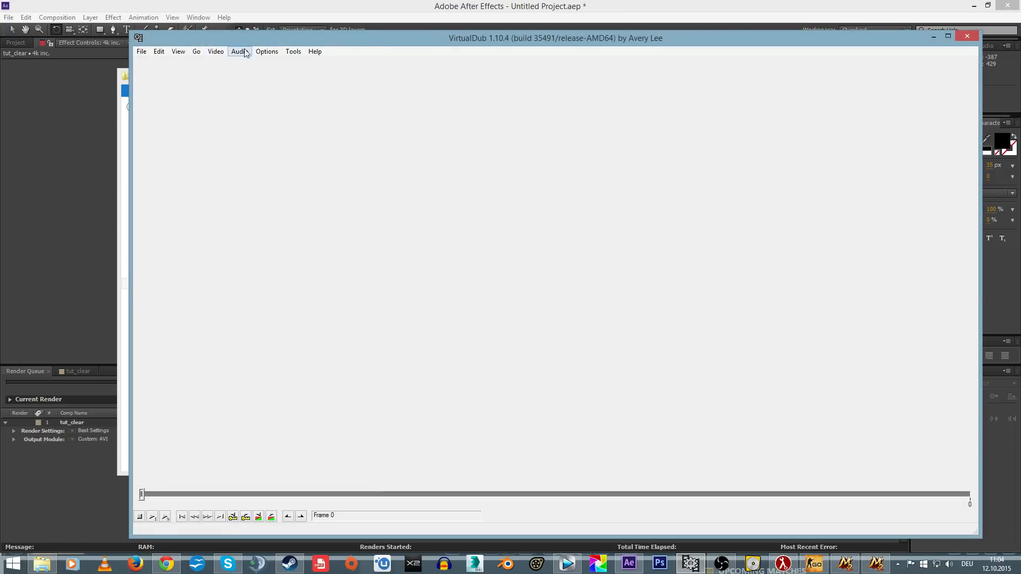
pyautogui.click(120, 147)
pyautogui.moveTo(254, 185); pyautogui.dragTo(829, 209)
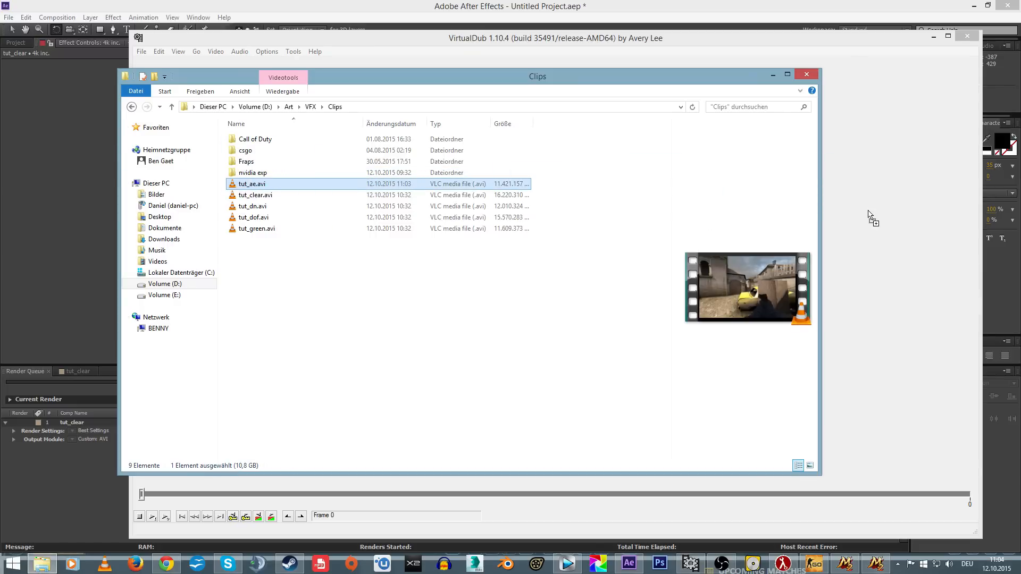
pyautogui.click(569, 44)
# Change the source frame rate of tut_ae.avi to 300 fps
pyautogui.click(216, 51)
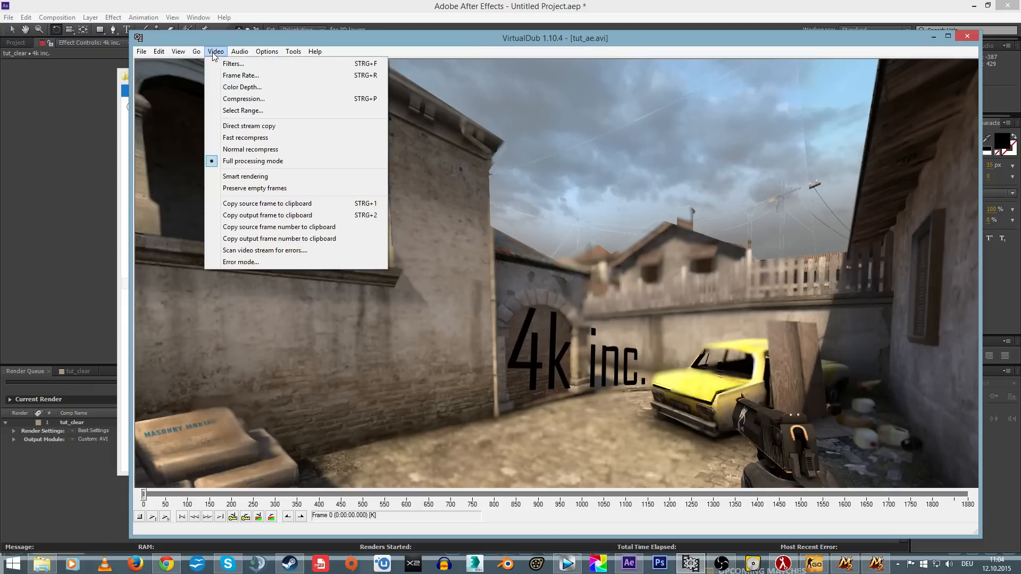
pyautogui.click(226, 75)
pyautogui.click(223, 99)
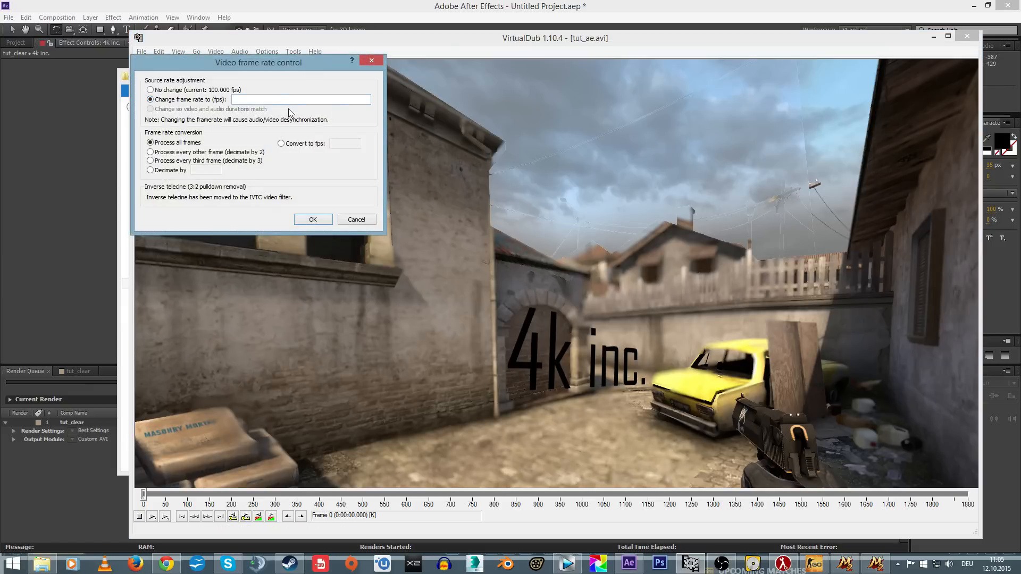
pyautogui.press('Return')
# Save the retimed clip as tut_ae_300.avi in the Clips folder
pyautogui.click(141, 51)
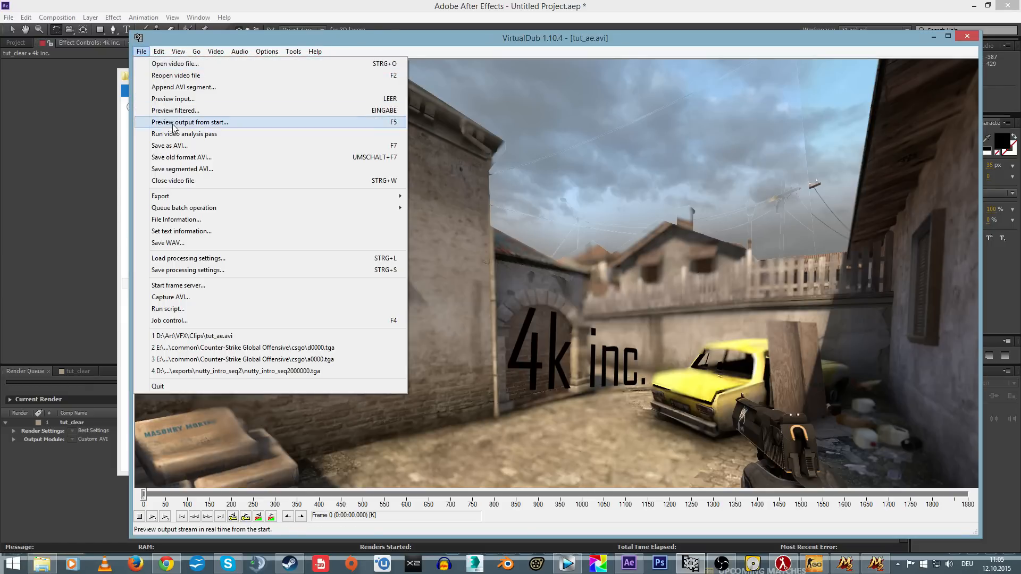
pyautogui.click(170, 145)
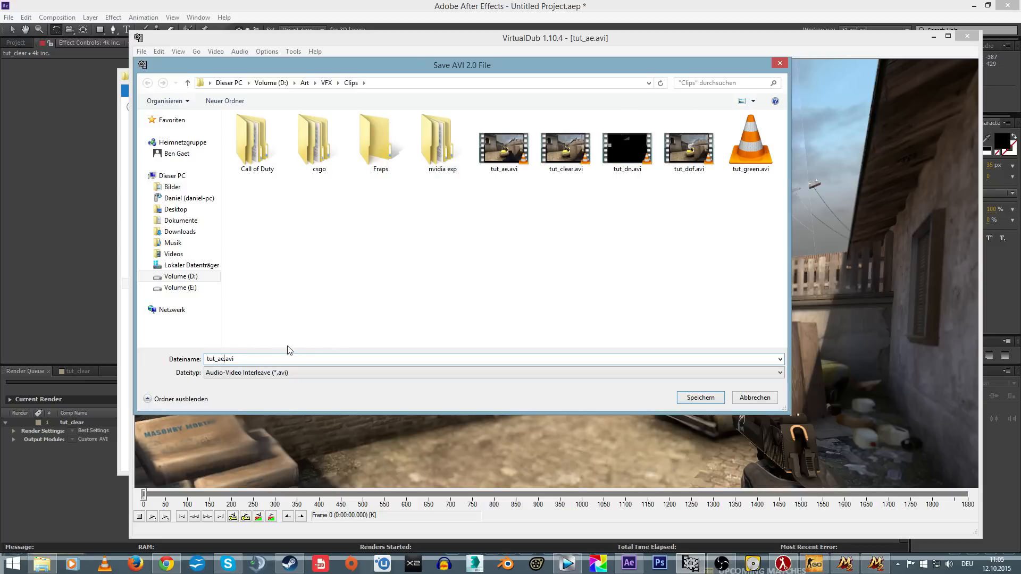
pyautogui.write('300')
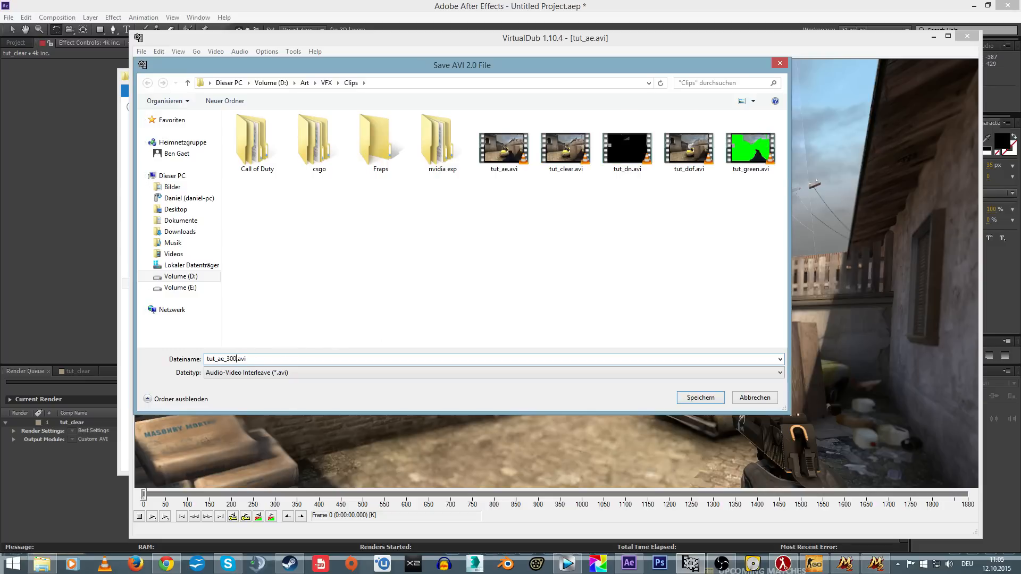
pyautogui.press('Return')
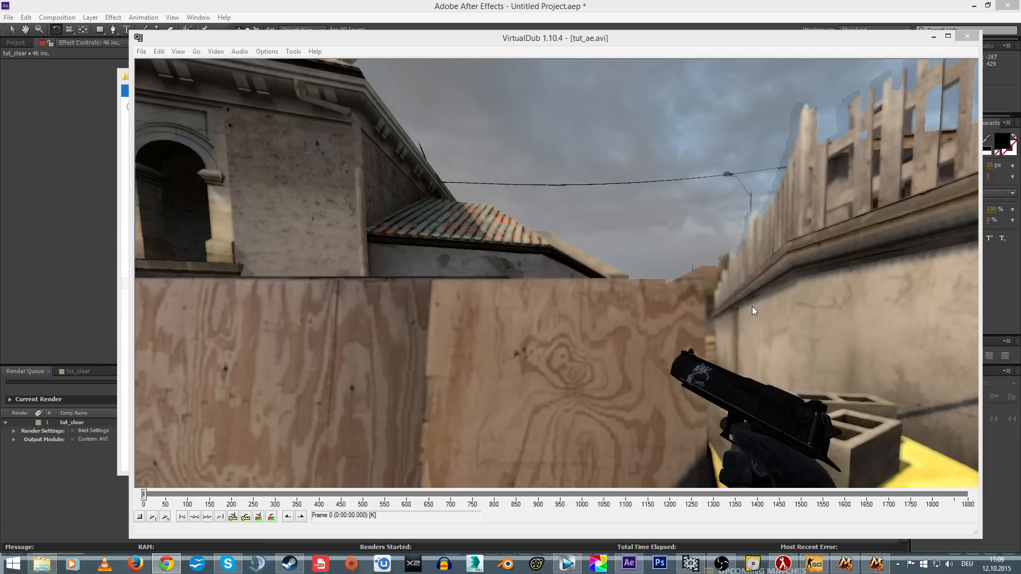
# Switch to Vegas Pro and remove tut_ae.avi from the project media
pyautogui.click(612, 7)
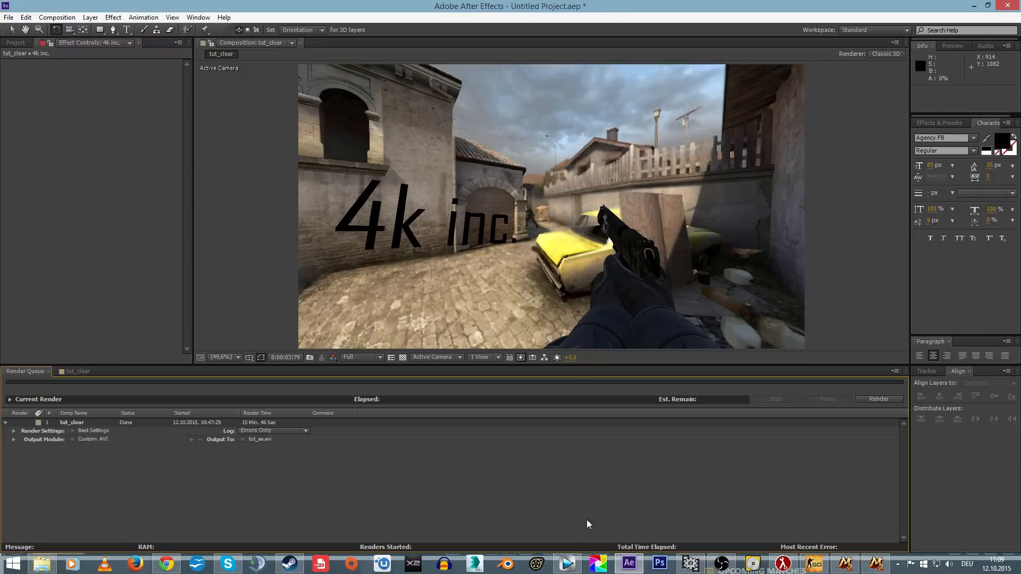
pyautogui.click(568, 564)
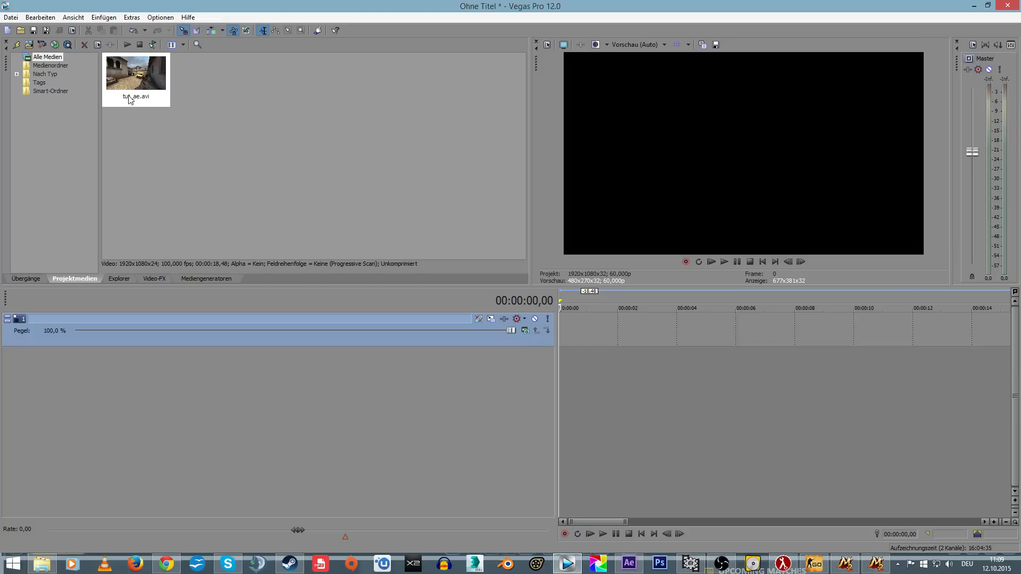
pyautogui.click(136, 61)
pyautogui.press('Delete')
# Examine the length and frame rate of tut_ae_300.avi in its file properties in the Clips folder
pyautogui.click(38, 564)
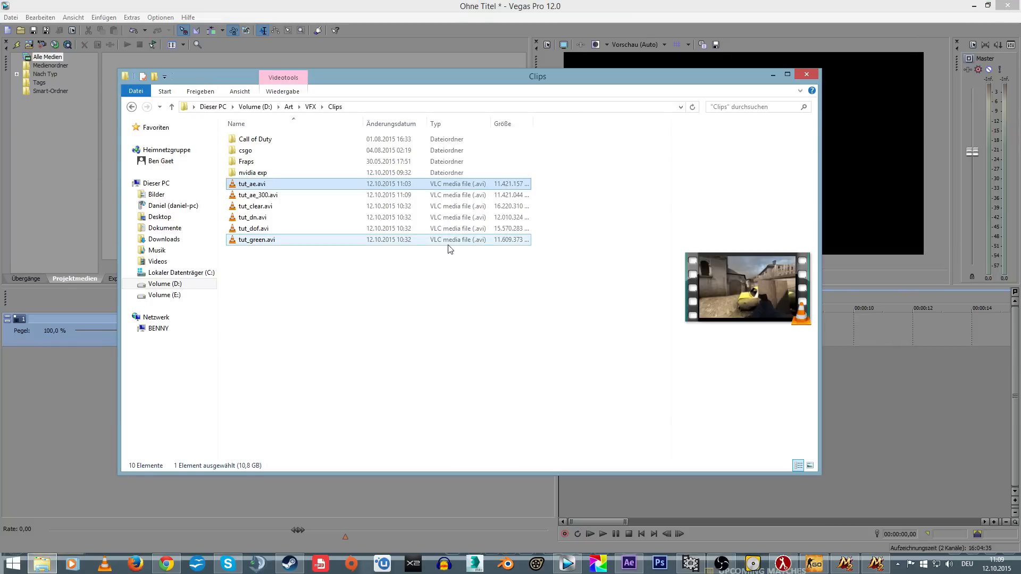
pyautogui.rightClick(279, 195)
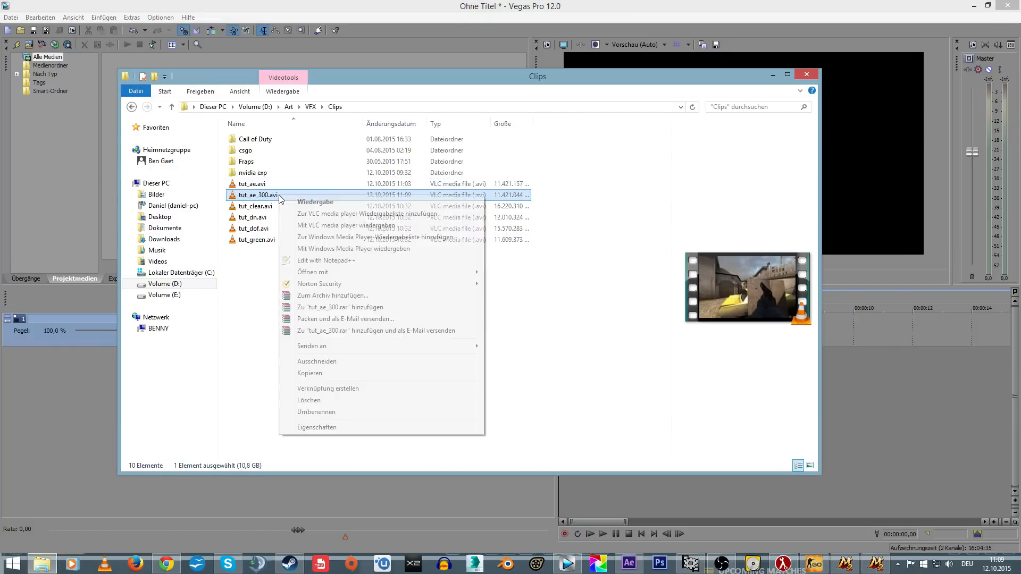
pyautogui.click(317, 427)
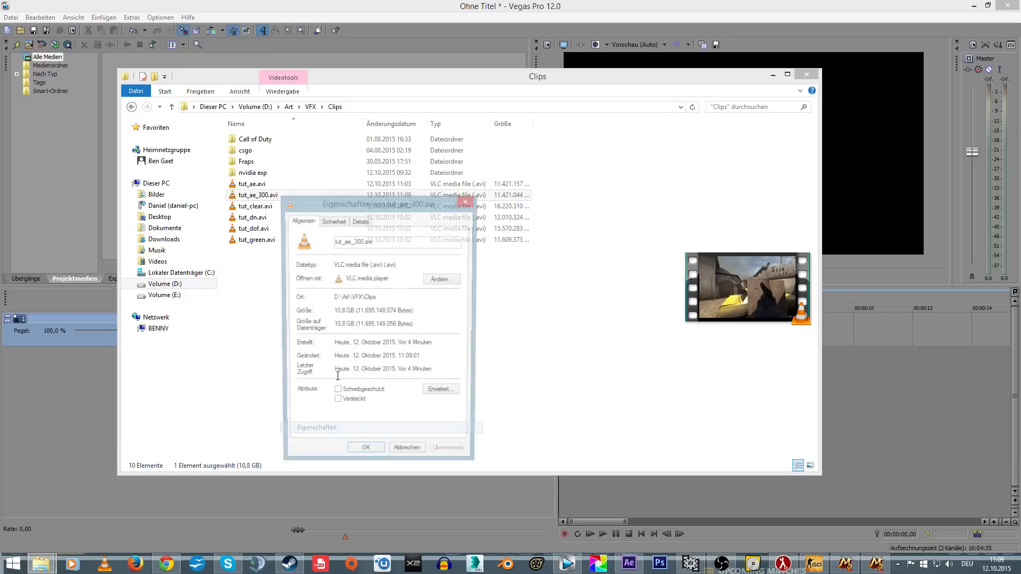
pyautogui.click(361, 225)
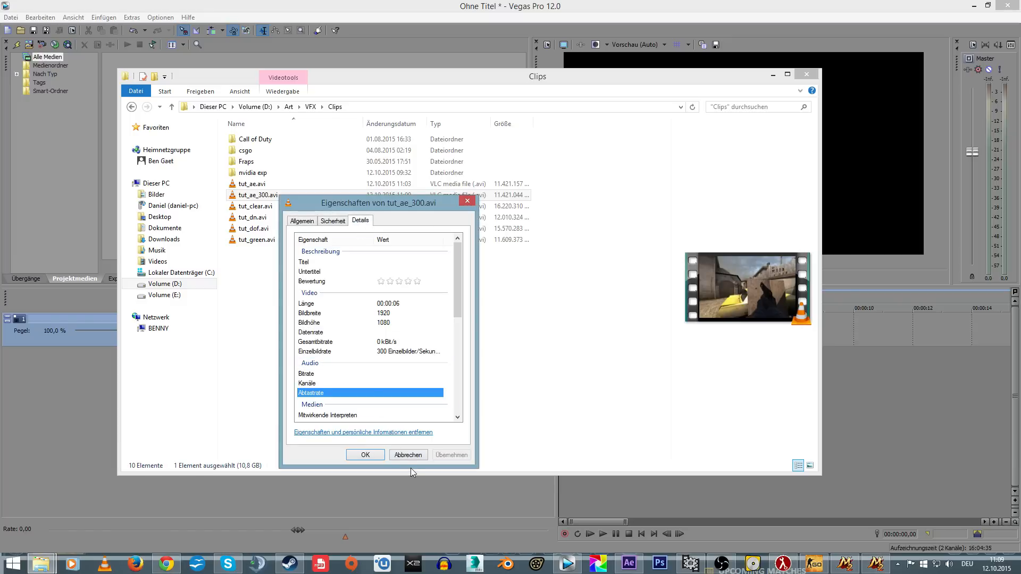
pyautogui.click(400, 458)
# Add tut_ae_300.avi to the Vegas Pro timeline without matching the project's video settings and delete the extra audio track
pyautogui.moveTo(270, 198); pyautogui.dragTo(537, 485)
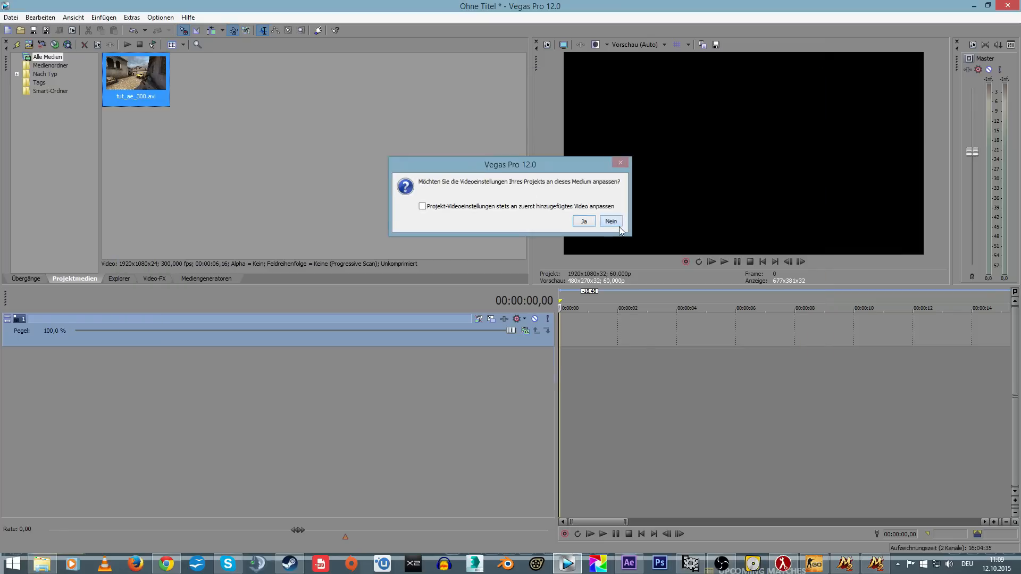
pyautogui.click(619, 226)
pyautogui.click(526, 372)
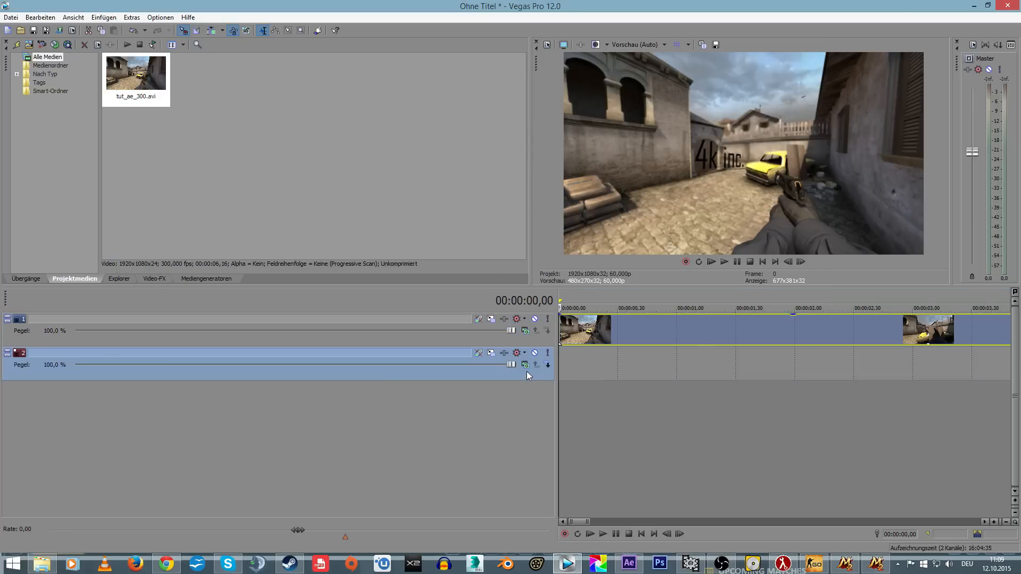
pyautogui.press('Delete')
# Disable resampling for the tut_ae_300.avi clip on the timeline
pyautogui.rightClick(593, 330)
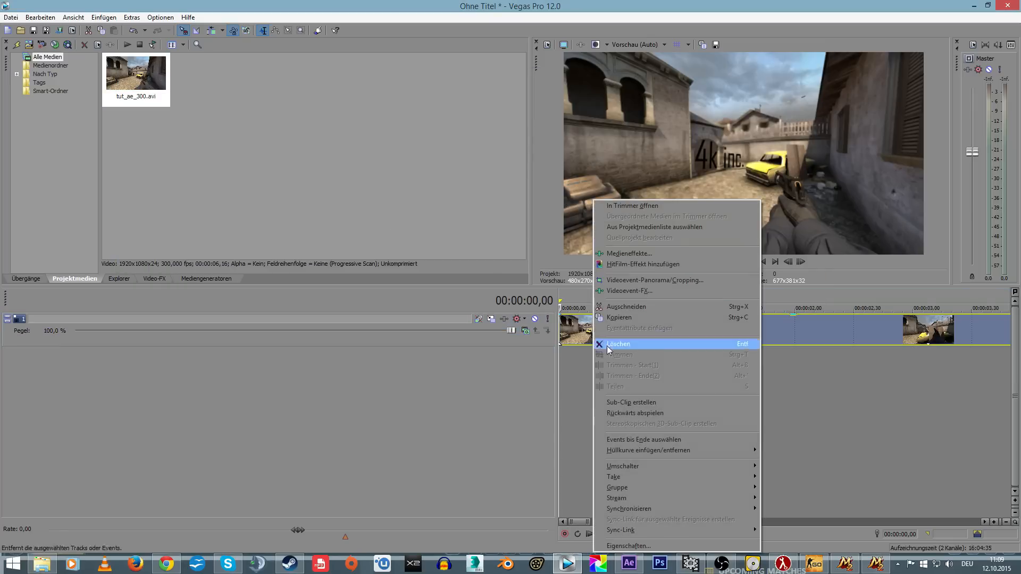
pyautogui.moveTo(668, 465)
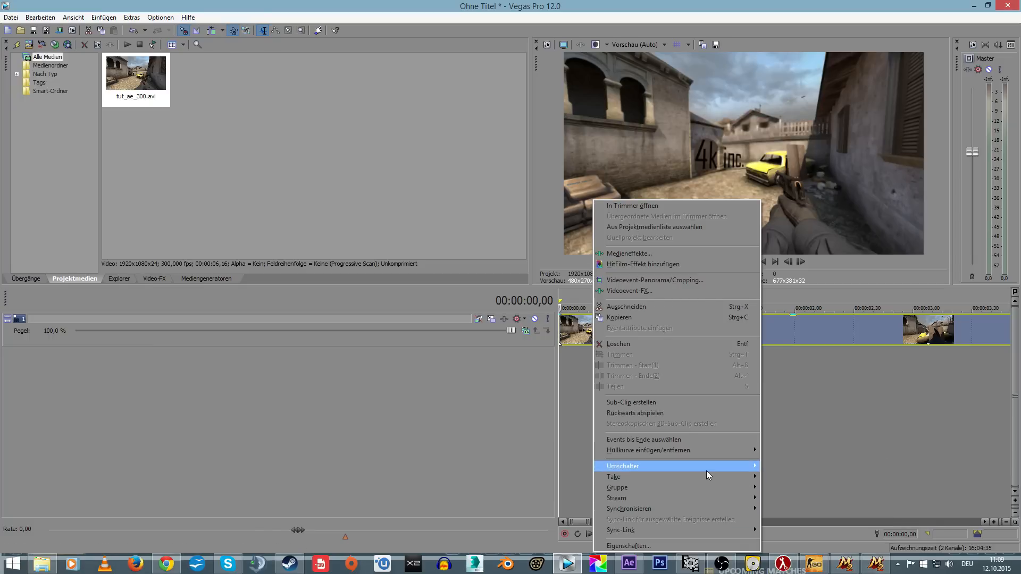
pyautogui.moveTo(738, 466)
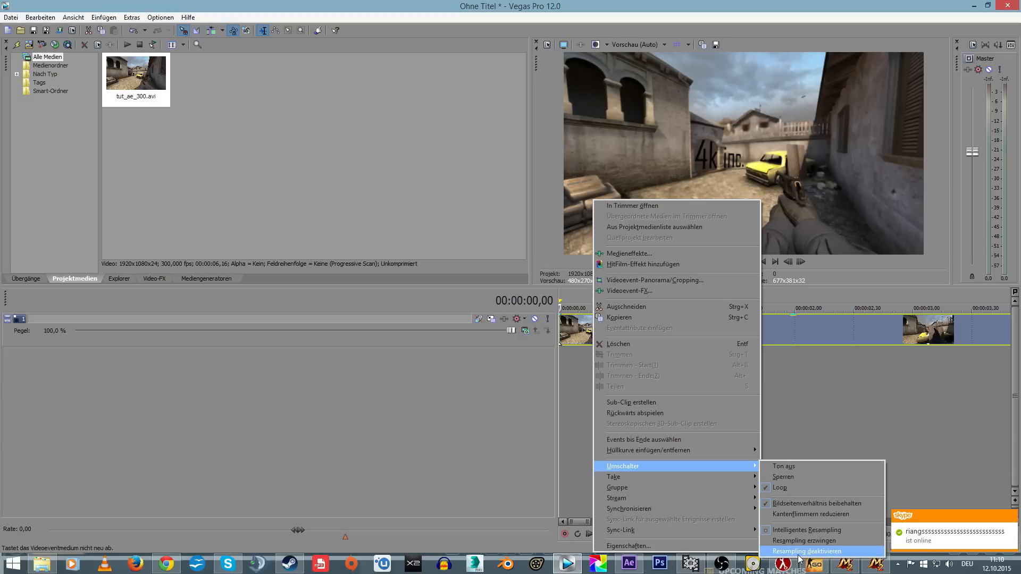
pyautogui.click(798, 553)
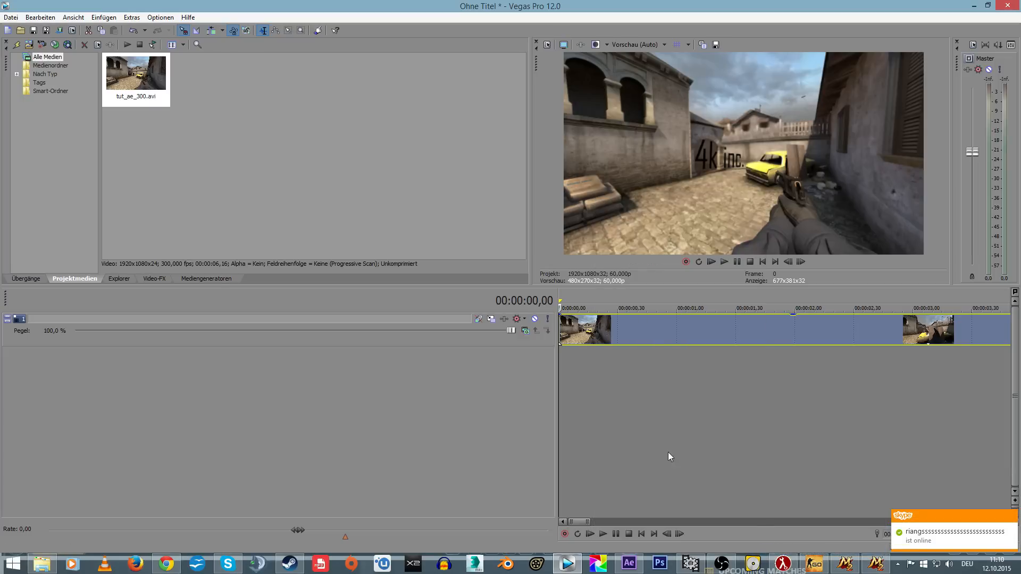
# Import the VERY DEEP HIP HOP INSTRUMENTAL WAV from the Musik folder and place it on a new audio track below the video
pyautogui.scroll(-4, 574, 368)
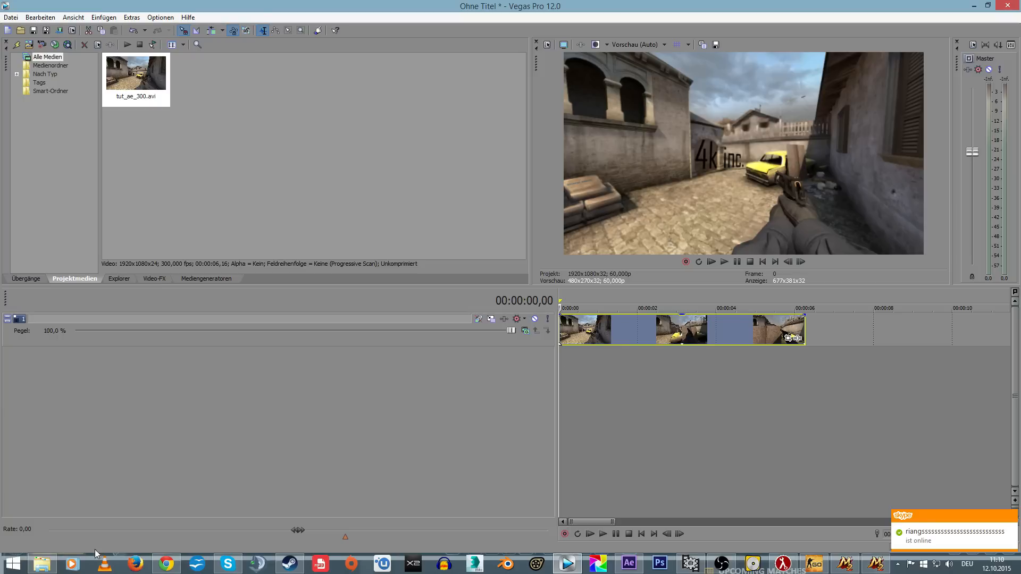
pyautogui.rightClick(49, 564)
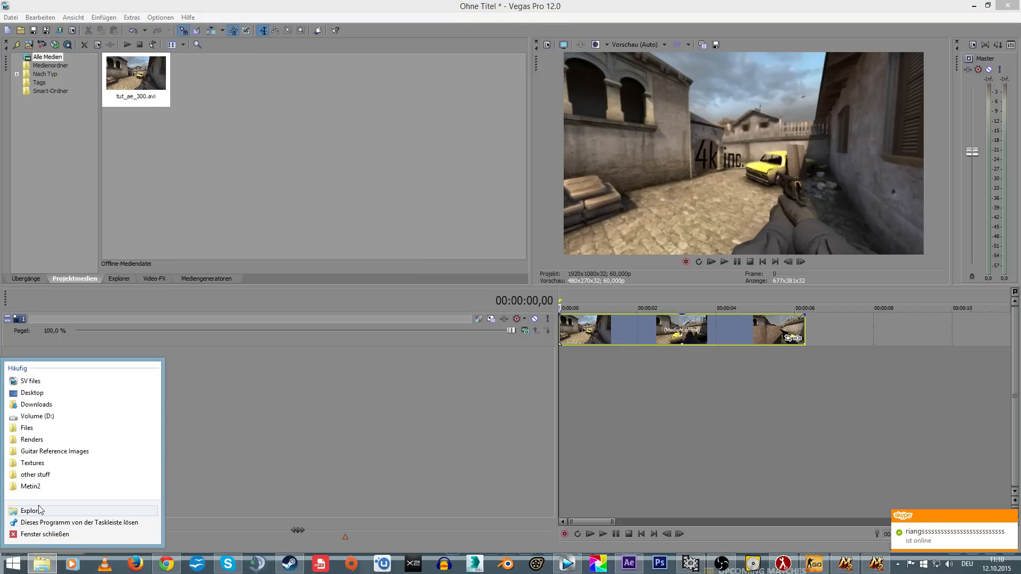
pyautogui.click(40, 512)
pyautogui.click(405, 196)
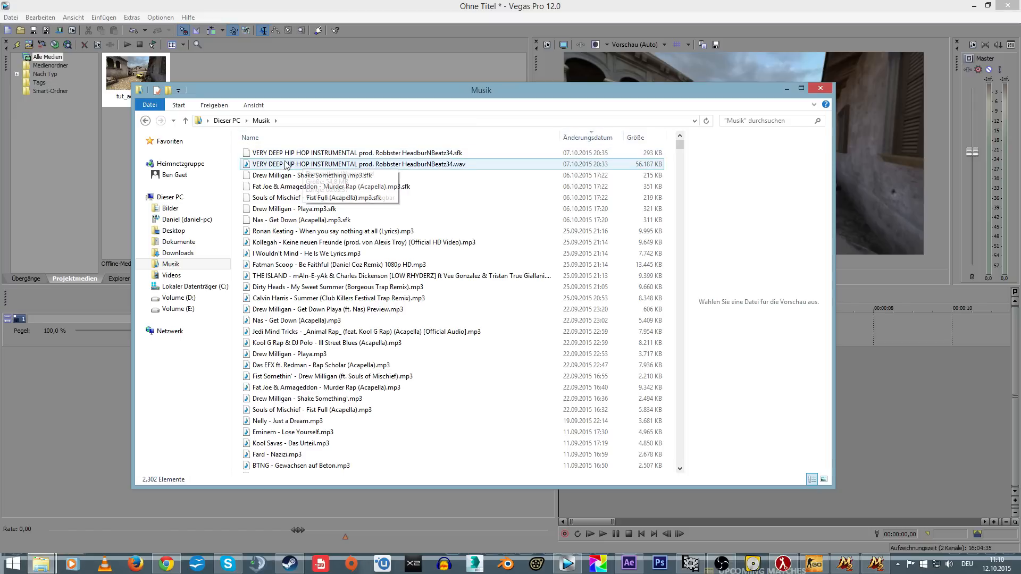
pyautogui.moveTo(319, 164); pyautogui.dragTo(110, 204)
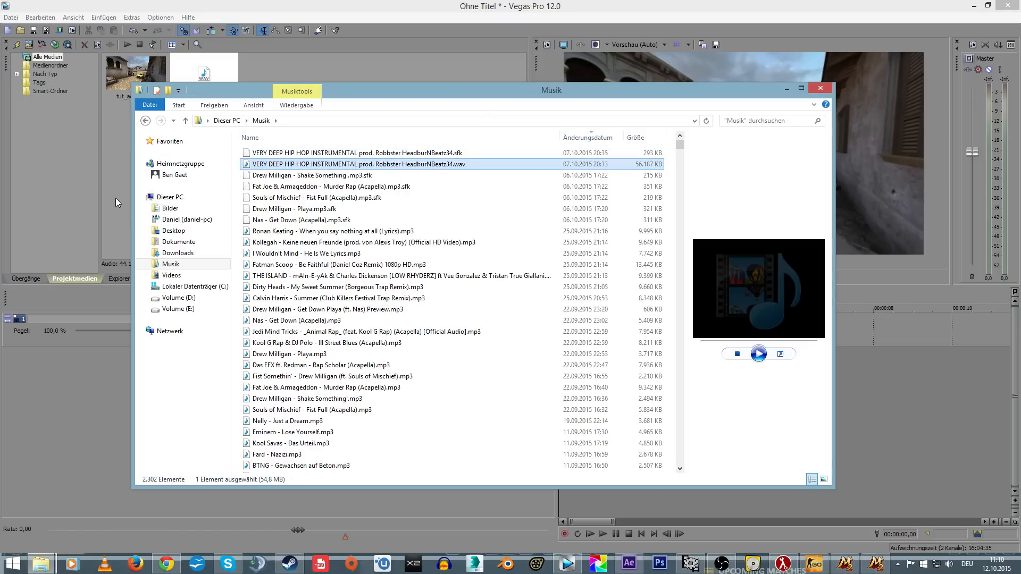
pyautogui.moveTo(209, 76); pyautogui.dragTo(443, 285)
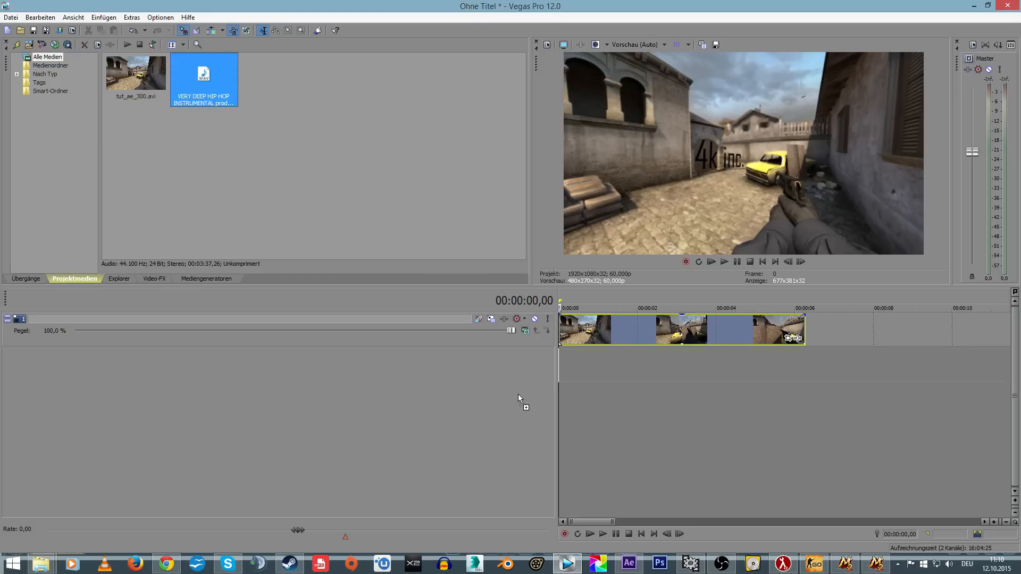
pyautogui.moveTo(518, 395); pyautogui.dragTo(594, 384)
# Find the drop in the music, cut off the intro and align the remaining audio with the start of the timeline
pyautogui.click(853, 424)
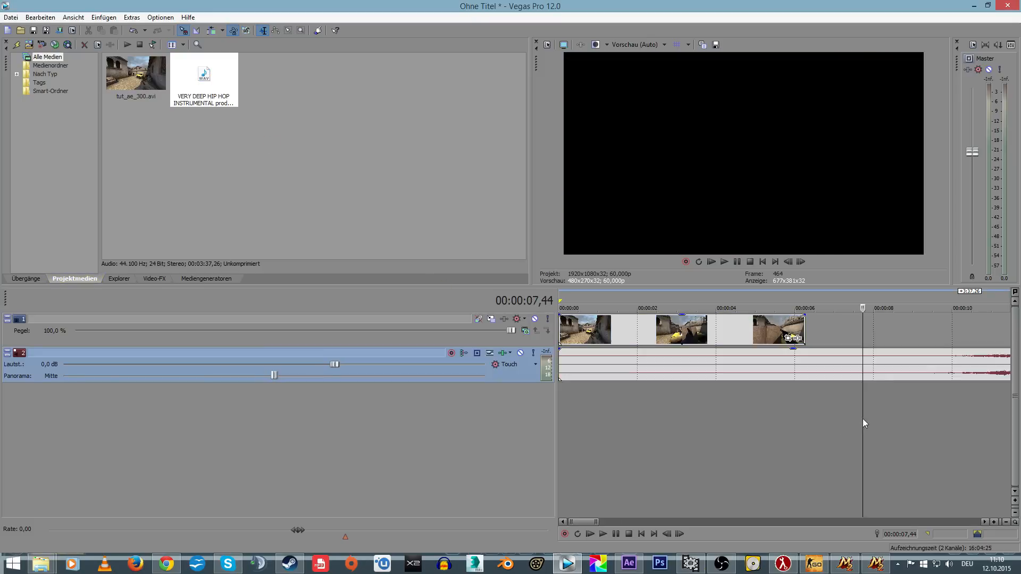
pyautogui.scroll(-3, 856, 421)
pyautogui.scroll(-1, 909, 425)
pyautogui.click(812, 427)
pyautogui.press('space')
pyautogui.scroll(2, 872, 409)
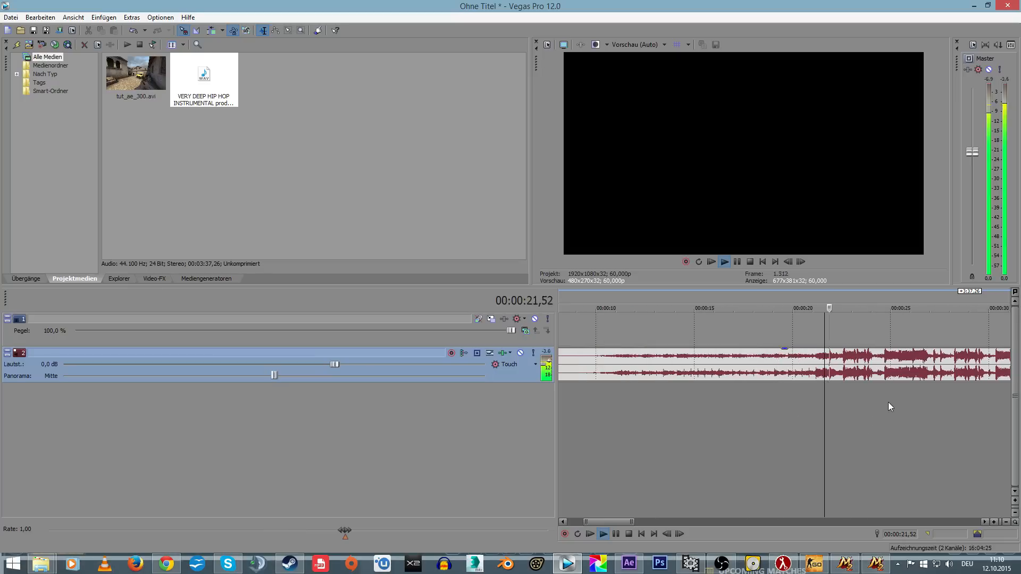
pyautogui.scroll(-2, 887, 403)
pyautogui.scroll(4, 892, 407)
pyautogui.click(755, 374)
pyautogui.press('s')
pyautogui.press('space')
pyautogui.scroll(1, 614, 385)
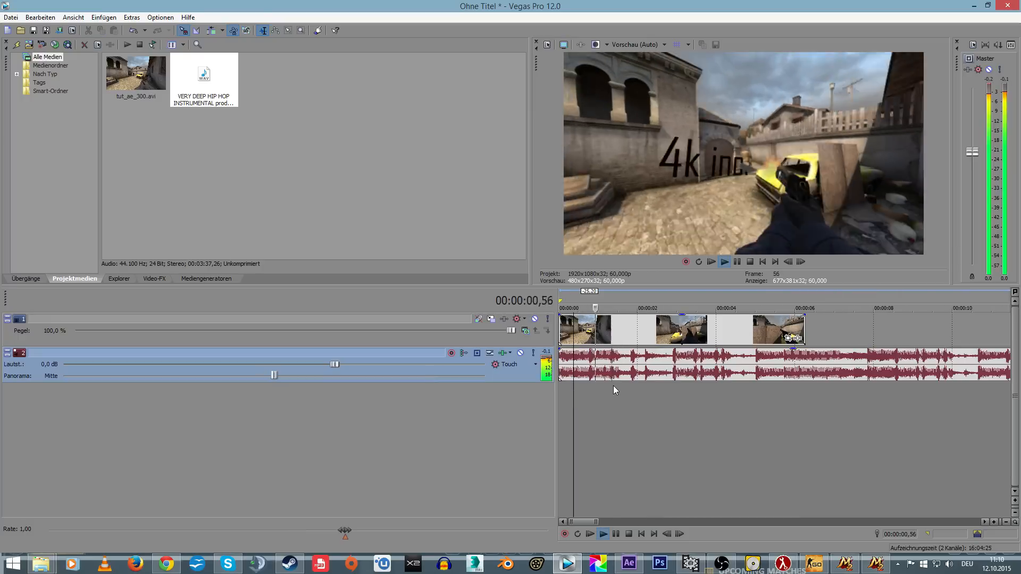
# Place three markers on consecutive beats of the music between about one and just over two seconds
pyautogui.scroll(2, 614, 385)
pyautogui.click(665, 396)
pyautogui.press('m')
pyautogui.click(705, 395)
pyautogui.press('space')
pyautogui.press('m')
pyautogui.press('m')
pyautogui.scroll(-1, 670, 407)
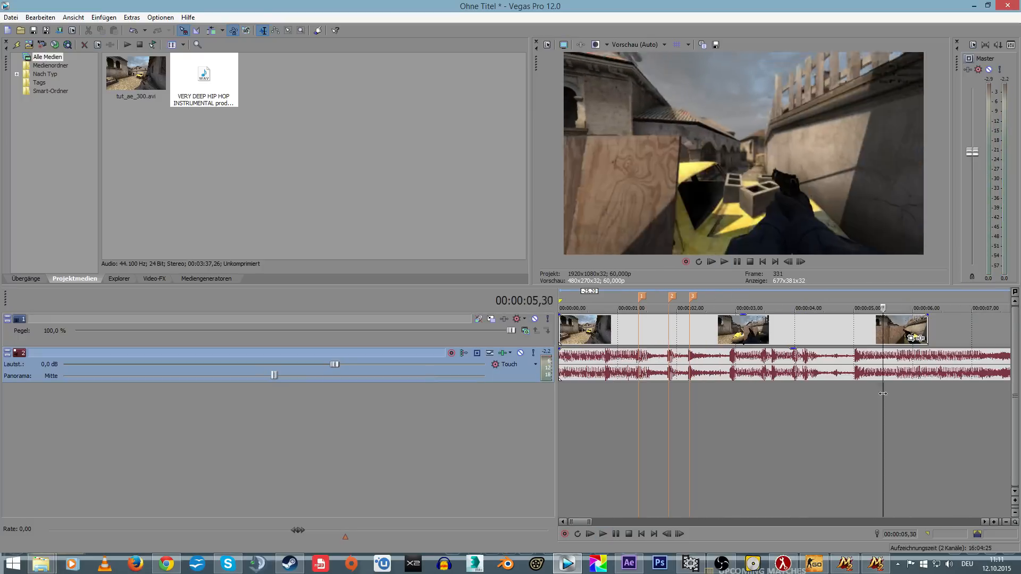
# Play the timeline from the start to check the marker positions against the music and footage
pyautogui.press('space')
pyautogui.click(657, 423)
pyautogui.press('Home')
pyautogui.press('space')
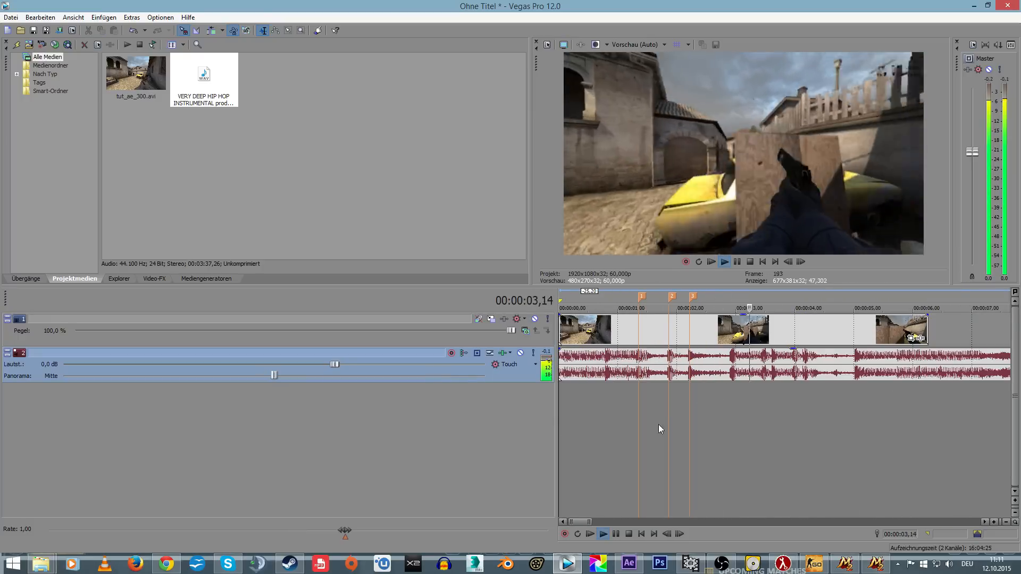
pyautogui.press('space')
# Add a velocity envelope to the tut_ae_300.avi clip on the video track
pyautogui.click(619, 333)
pyautogui.moveTo(619, 334); pyautogui.dragTo(573, 335)
pyautogui.rightClick(601, 331)
pyautogui.moveTo(744, 450)
pyautogui.click(787, 450)
pyautogui.doubleClick(574, 329)
pyautogui.press('space')
pyautogui.press('space')
# Split the video clip near the first marker, delete the unwanted part and adjust the neighbouring footage
pyautogui.click(671, 338)
pyautogui.rightClick(683, 335)
pyautogui.click(715, 451)
pyautogui.moveTo(669, 336); pyautogui.dragTo(726, 335)
pyautogui.moveTo(560, 335); pyautogui.dragTo(636, 335)
pyautogui.scroll(5, 639, 335)
pyautogui.press('s')
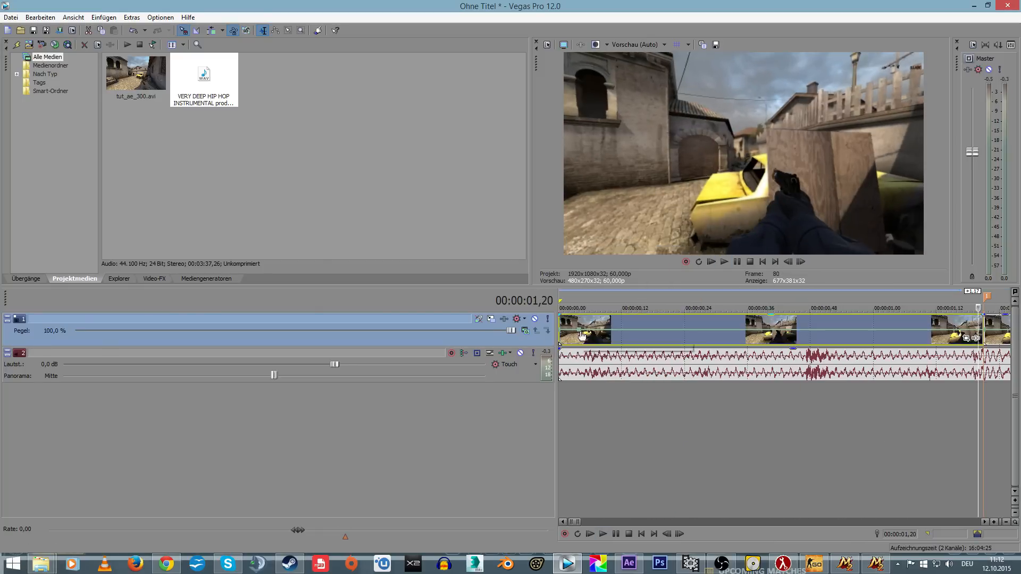
pyautogui.press('Delete')
pyautogui.moveTo(985, 329)
pyautogui.mouseDown()
pyautogui.moveTo(565, 330)
pyautogui.moveTo(773, 335)
pyautogui.mouseUp()
# Set the velocity at the first marker to 125 % and at a point shortly after it to 30 %
pyautogui.click(631, 522)
pyautogui.click(692, 336)
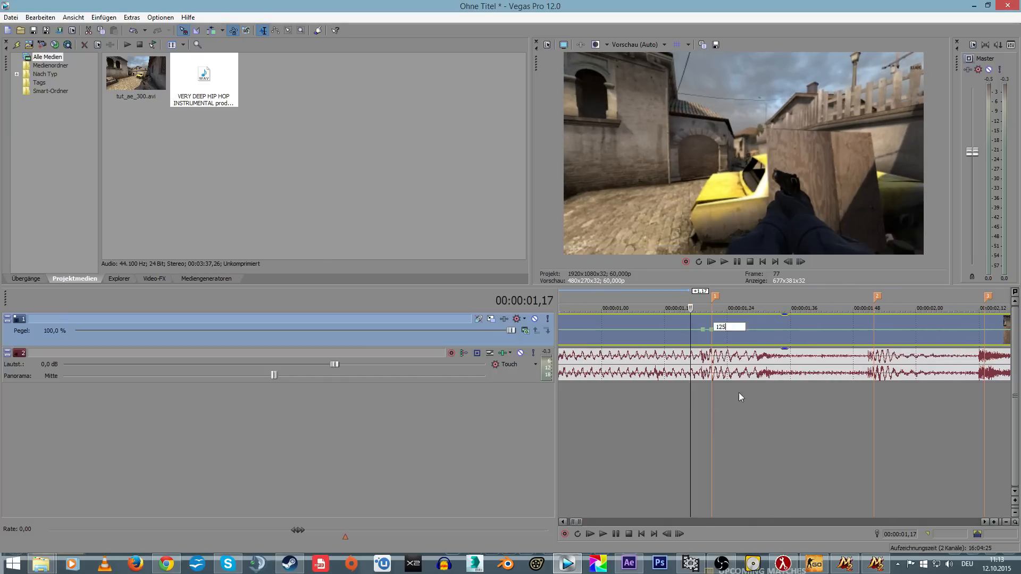
pyautogui.press('Return')
pyautogui.doubleClick(748, 330)
pyautogui.rightClick(749, 330)
pyautogui.click(785, 404)
pyautogui.write('30')
pyautogui.click(773, 336)
# Add velocity points just before and at the second marker so the slowed clip speeds up again
pyautogui.scroll(1, 778, 334)
pyautogui.click(778, 335)
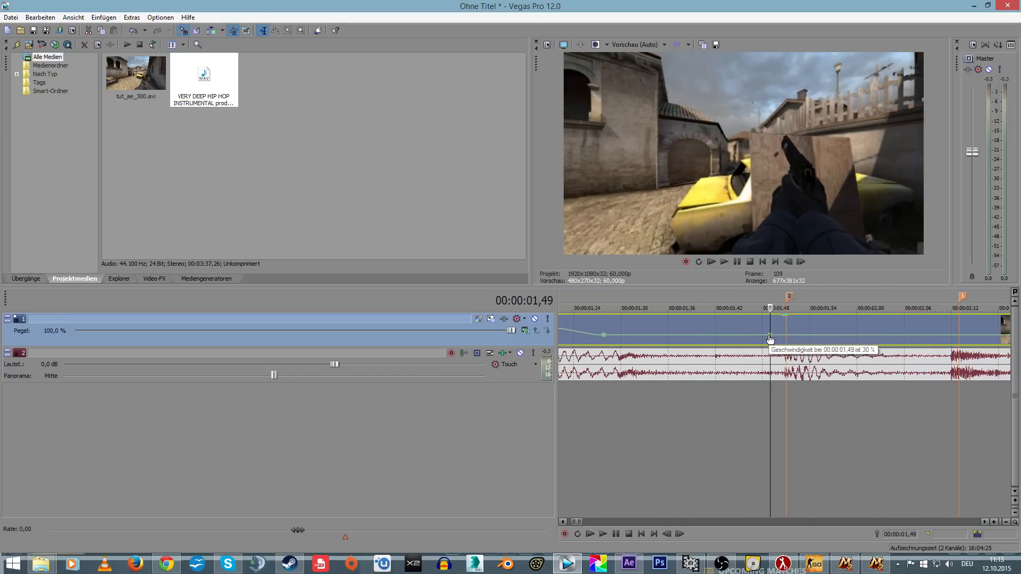
pyautogui.moveTo(771, 337); pyautogui.dragTo(771, 331)
pyautogui.doubleClick(786, 331)
pyautogui.rightClick(786, 331)
# Split the video clip at the second marker
pyautogui.scroll(-3, 777, 336)
pyautogui.click(777, 337)
pyautogui.scroll(-1, 764, 326)
pyautogui.click(777, 326)
pyautogui.press('s')
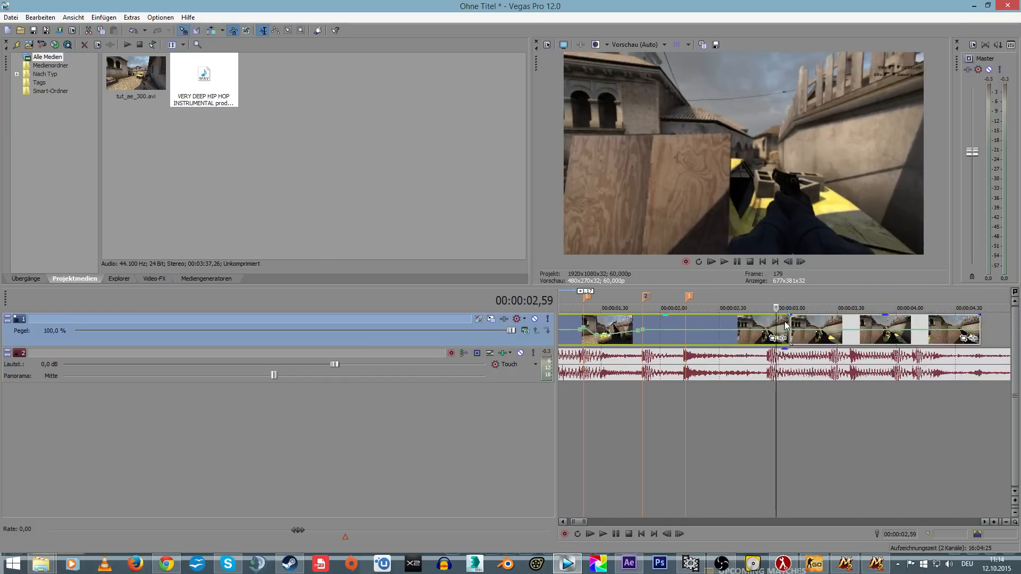
pyautogui.click(643, 336)
pyautogui.scroll(4, 777, 336)
pyautogui.press('s')
# Shape the speed of the segment between the second and third markers with additional velocity points
pyautogui.scroll(-2, 777, 336)
pyautogui.click(597, 336)
pyautogui.press('space')
pyautogui.scroll(3, 777, 336)
pyautogui.click(770, 336)
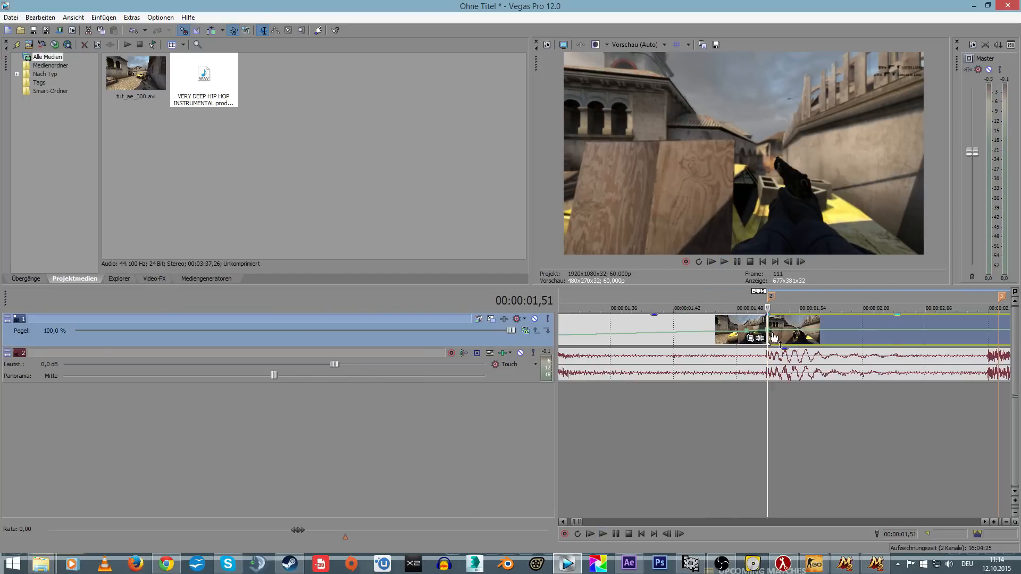
pyautogui.doubleClick(842, 330)
pyautogui.click(989, 336)
pyautogui.scroll(3, 777, 336)
# Shift the third marker slightly onto the beat and split the video clip there
pyautogui.moveTo(782, 296); pyautogui.dragTo(749, 296)
pyautogui.doubleClick(685, 331)
pyautogui.press('s')
pyautogui.scroll(-4, 781, 400)
# Add velocity points to the segment after the third marker so it slows down following the beat
pyautogui.click(781, 400)
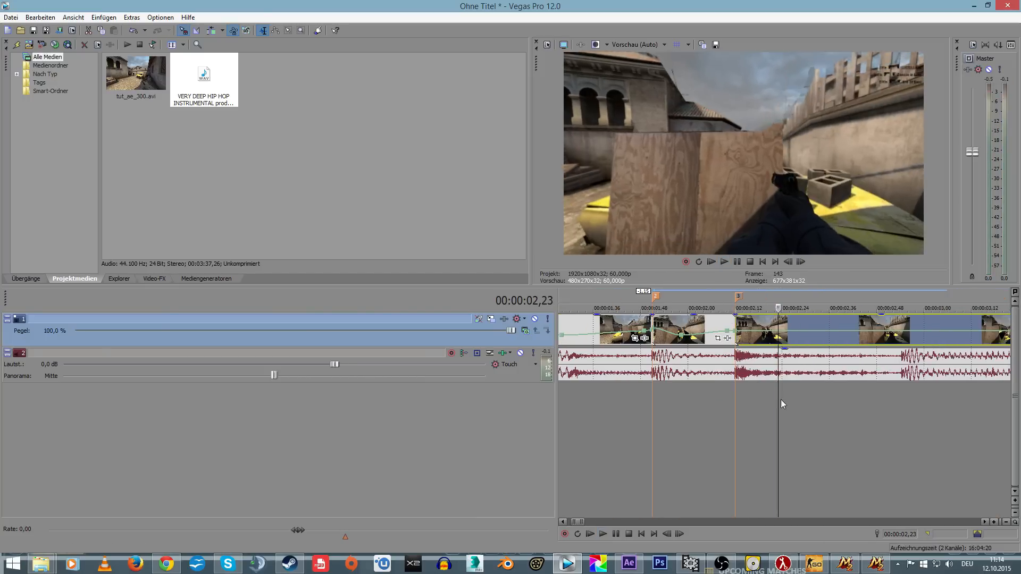
pyautogui.click(944, 400)
pyautogui.click(736, 337)
pyautogui.scroll(2, 778, 336)
pyautogui.scroll(-2, 777, 337)
pyautogui.click(783, 322)
pyautogui.scroll(1, 779, 323)
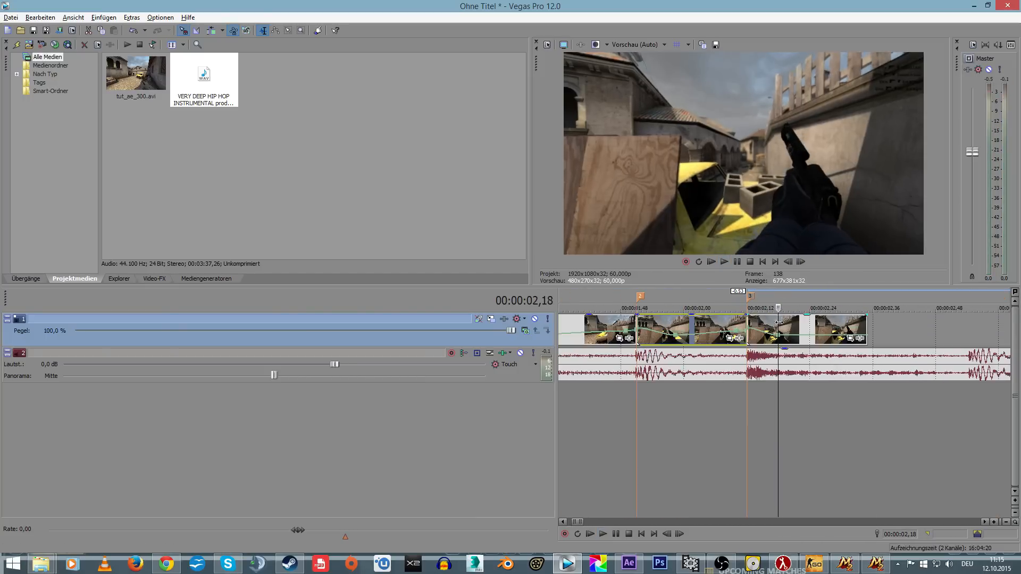
# Extend the last segment, trim it off at the next beat and adjust the velocity near its end
pyautogui.moveTo(867, 329); pyautogui.dragTo(1000, 330)
pyautogui.click(874, 336)
pyautogui.scroll(2, 777, 336)
pyautogui.press('s')
pyautogui.press('Delete')
pyautogui.rightClick(696, 335)
pyautogui.click(749, 406)
# Play back the segments around the markers repeatedly to check the speed changes against the beats
pyautogui.press('space')
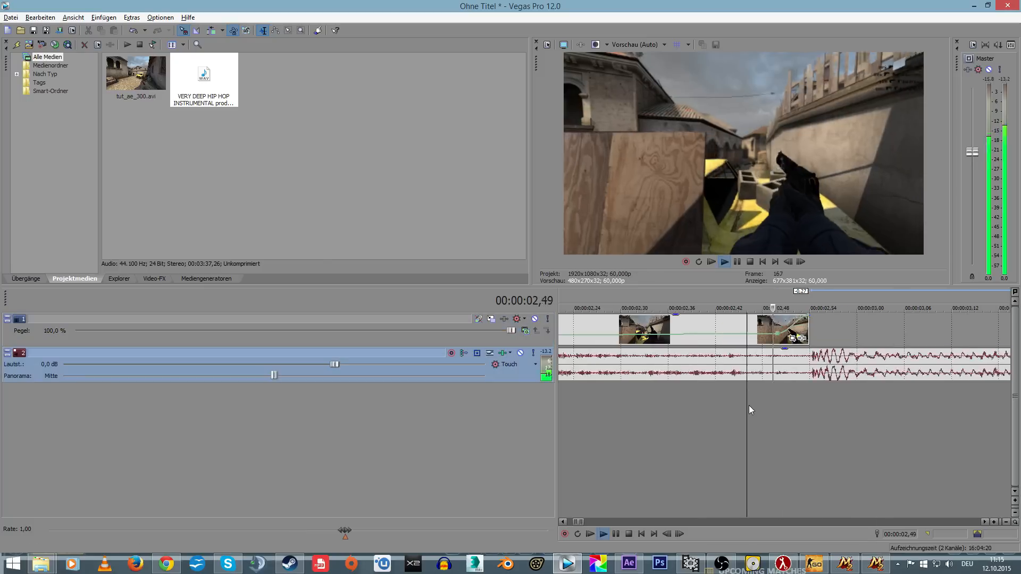
pyautogui.scroll(-3, 749, 405)
pyautogui.click(685, 422)
pyautogui.press('space')
pyautogui.scroll(3, 823, 400)
pyautogui.click(738, 413)
pyautogui.click(792, 336)
pyautogui.scroll(3, 758, 404)
pyautogui.press('space')
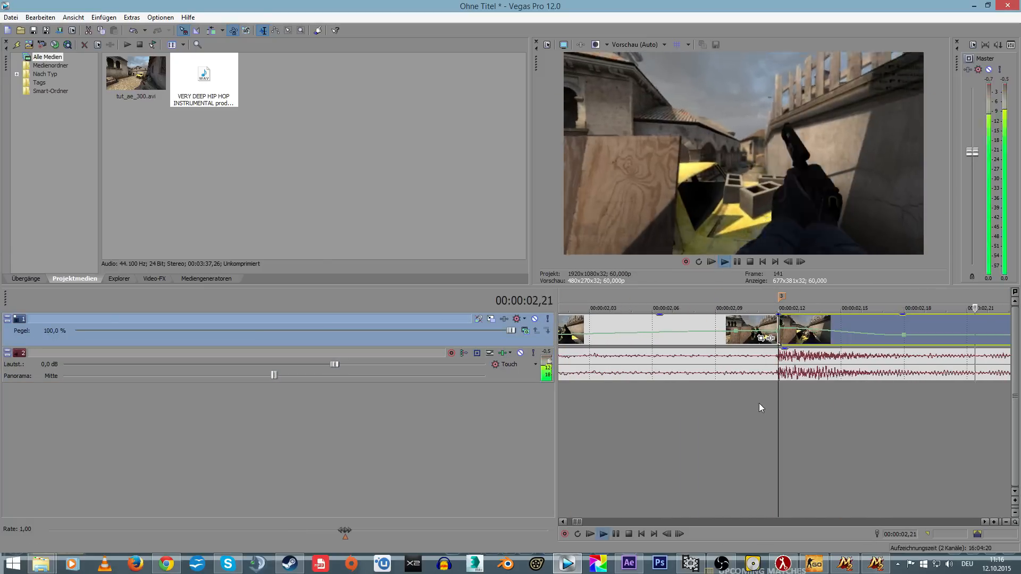
pyautogui.press('space')
pyautogui.scroll(-5, 759, 403)
pyautogui.click(616, 416)
pyautogui.press('space')
pyautogui.scroll(1, 634, 416)
pyautogui.scroll(-3, 665, 403)
pyautogui.press('space')
pyautogui.click(698, 397)
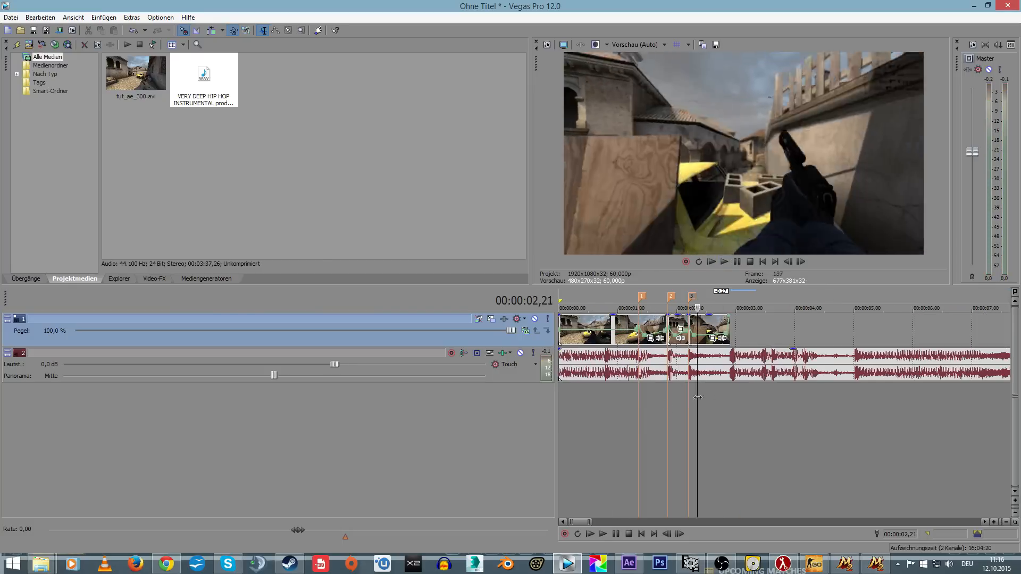
pyautogui.scroll(2, 669, 400)
pyautogui.click(677, 404)
pyautogui.press('space')
pyautogui.press('space')
# Keyframe the pan/crop just after the first marker to width 1.778,3, height 1.000,3 and angle 1,0, and restore the default framing at another keyframe
pyautogui.scroll(3, 749, 406)
pyautogui.click(919, 338)
pyautogui.scroll(3, 763, 399)
pyautogui.click(762, 404)
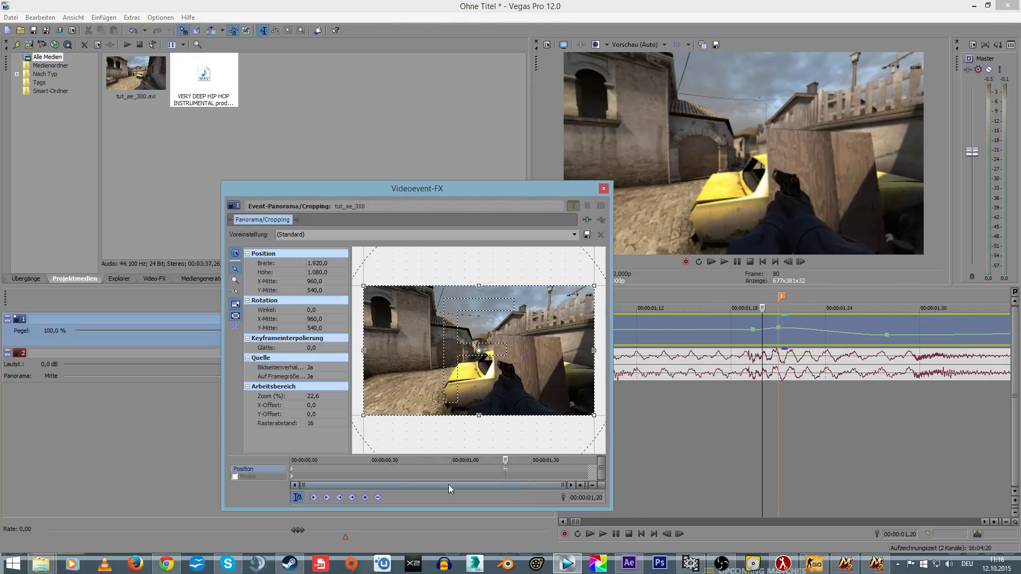
pyautogui.scroll(4, 436, 482)
pyautogui.click(466, 462)
pyautogui.moveTo(594, 415); pyautogui.dragTo(585, 411)
pyautogui.moveTo(600, 346); pyautogui.dragTo(600, 348)
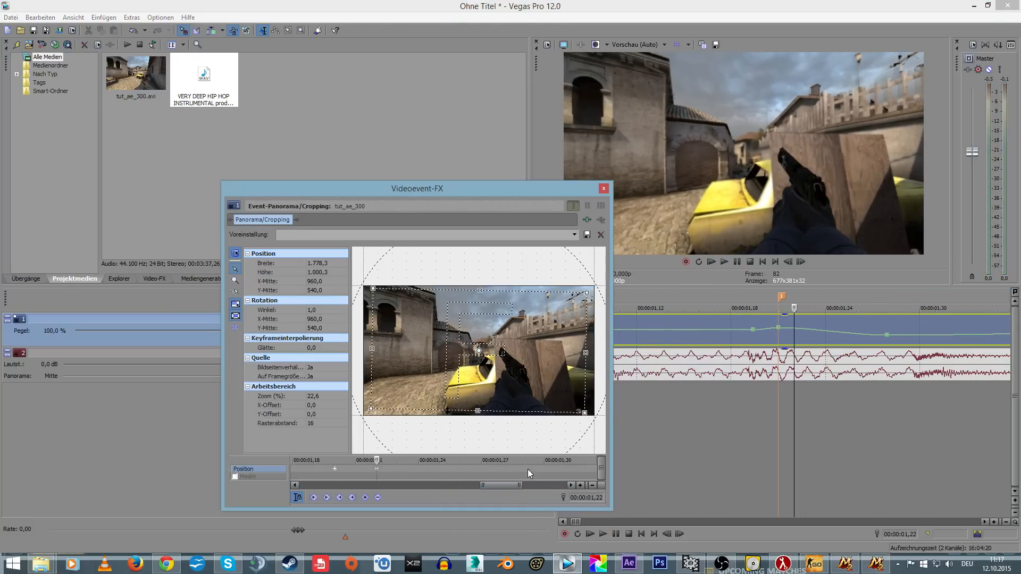
pyautogui.rightClick(540, 395)
pyautogui.click(565, 401)
# Set pan/crop keyframes near the start of the clip after the third marker and close the event effects
pyautogui.click(778, 404)
pyautogui.scroll(3, 456, 480)
pyautogui.click(504, 462)
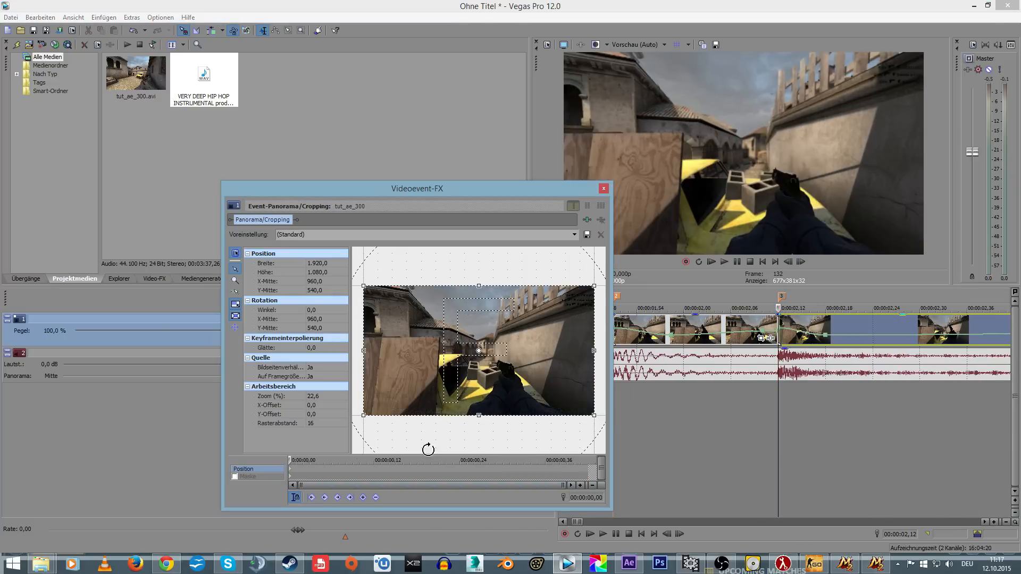
pyautogui.click(397, 462)
pyautogui.scroll(2, 479, 479)
pyautogui.click(496, 462)
pyautogui.click(778, 438)
pyautogui.scroll(-2, 796, 439)
pyautogui.click(603, 188)
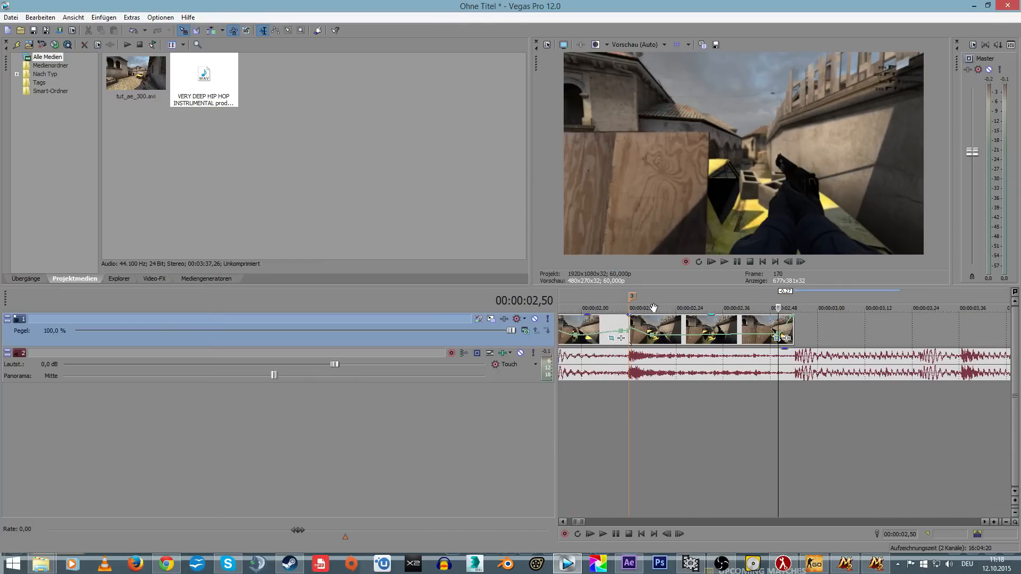
# Play back the edited sequence to review the velocity changes and pan/crop effects with the music
pyautogui.scroll(-2, 612, 426)
pyautogui.click(615, 413)
pyautogui.press('space')
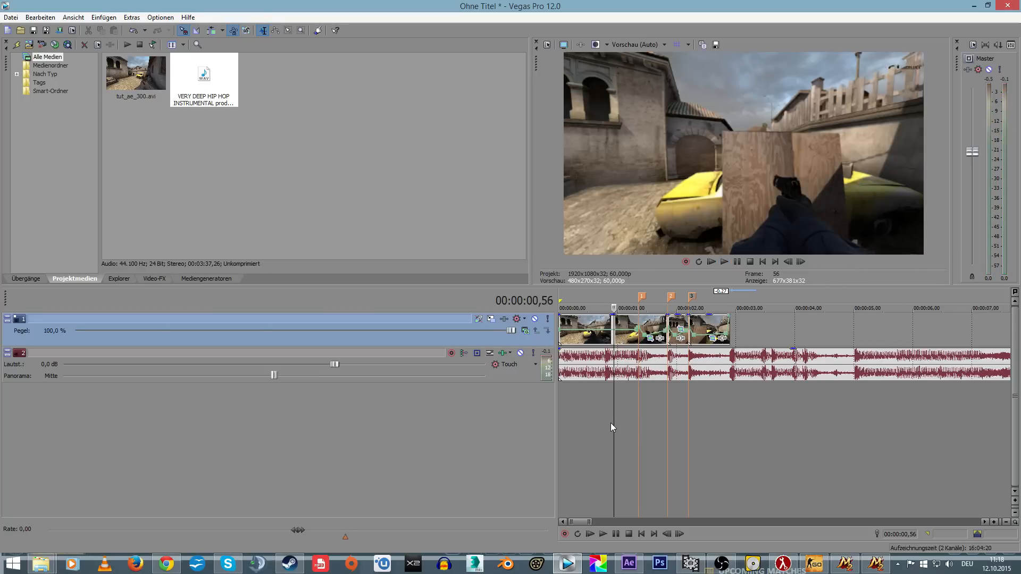
pyautogui.press('space')
pyautogui.press('space')
pyautogui.press('space')
pyautogui.press('space')
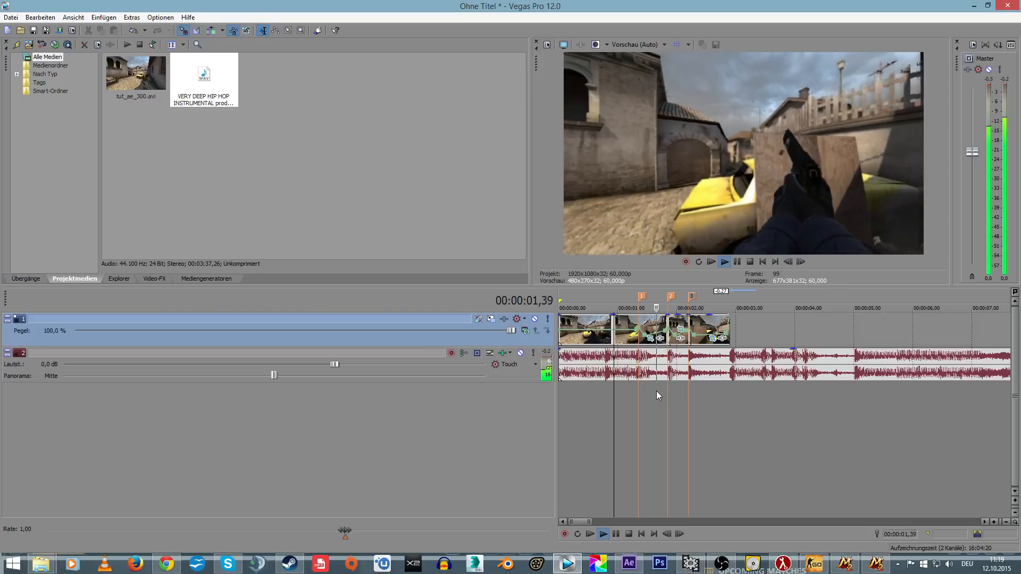
pyautogui.press('space')
# Select the range from the start to 00:00:02,54 as the loop region and open the Render As settings
pyautogui.moveTo(732, 398); pyautogui.dragTo(398, 389)
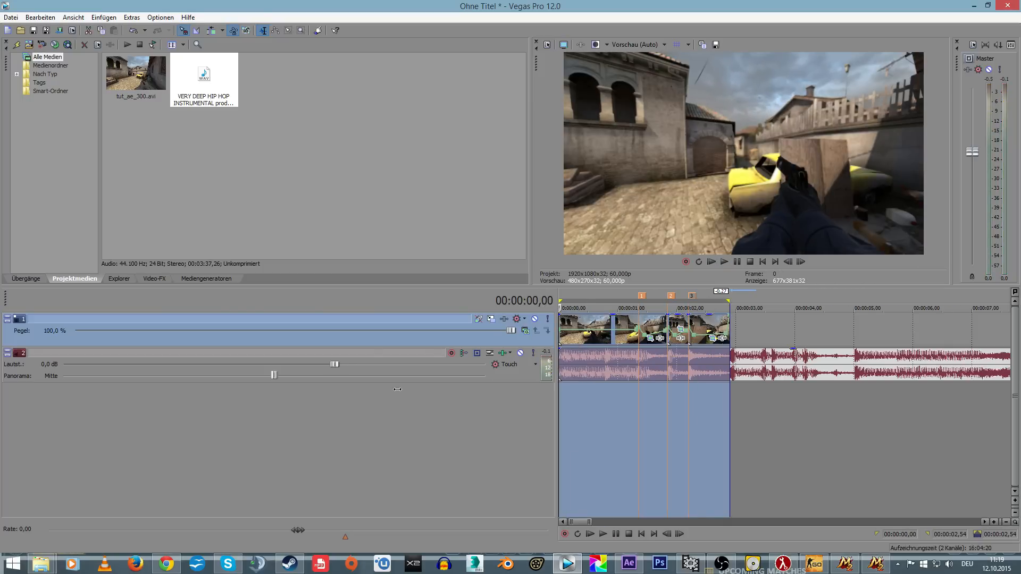
pyautogui.click(11, 17)
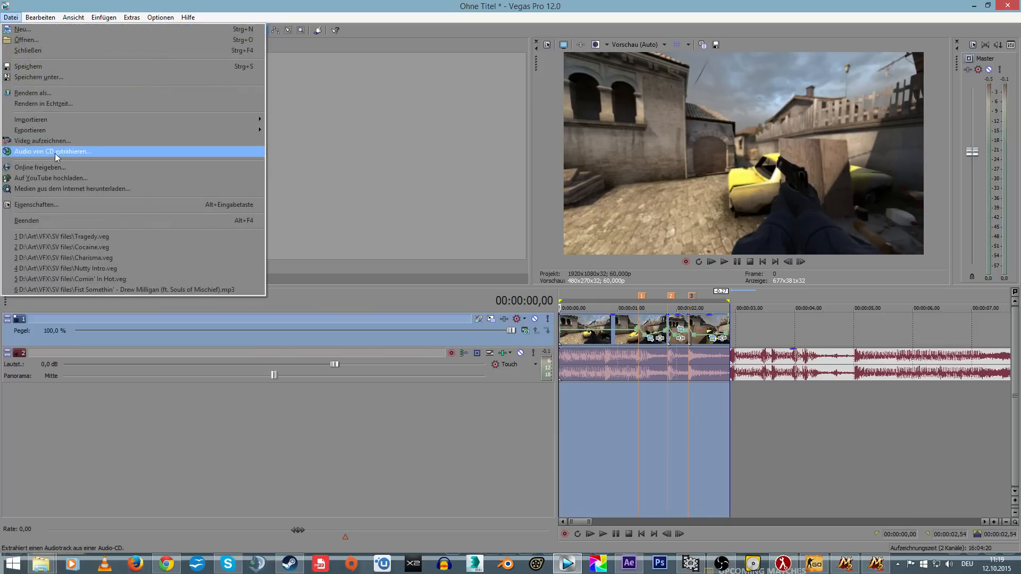
pyautogui.click(41, 94)
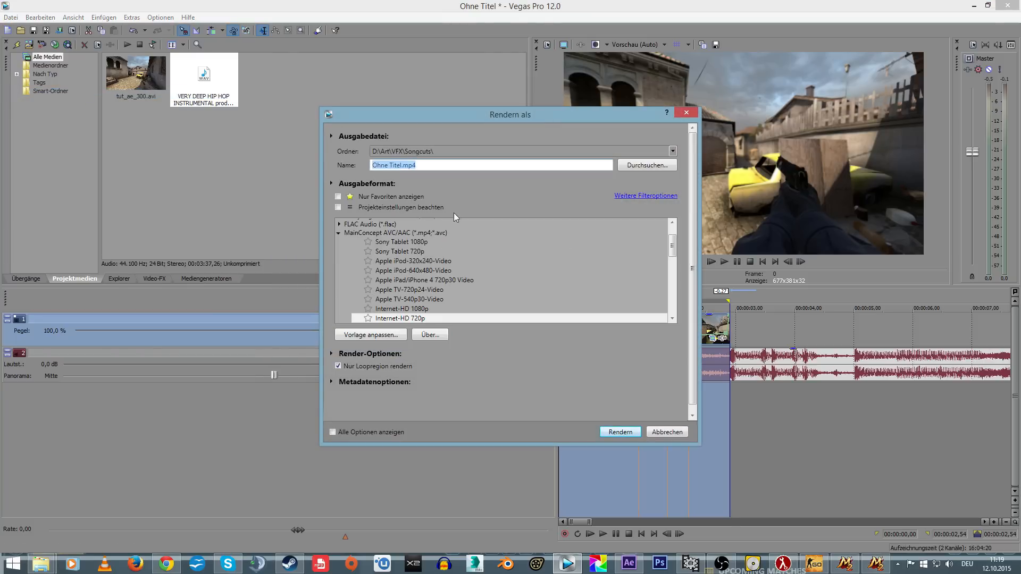
# Choose the 1080p 30fps avi unc template of the Video für Windows (*.avi) format for rendering
pyautogui.click(338, 233)
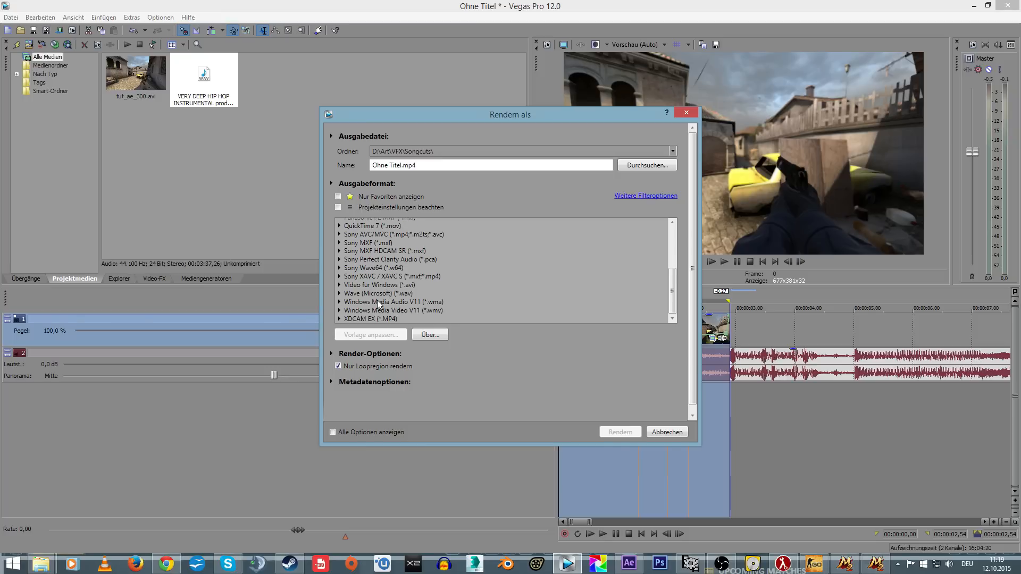
pyautogui.click(339, 285)
pyautogui.scroll(-3, 394, 269)
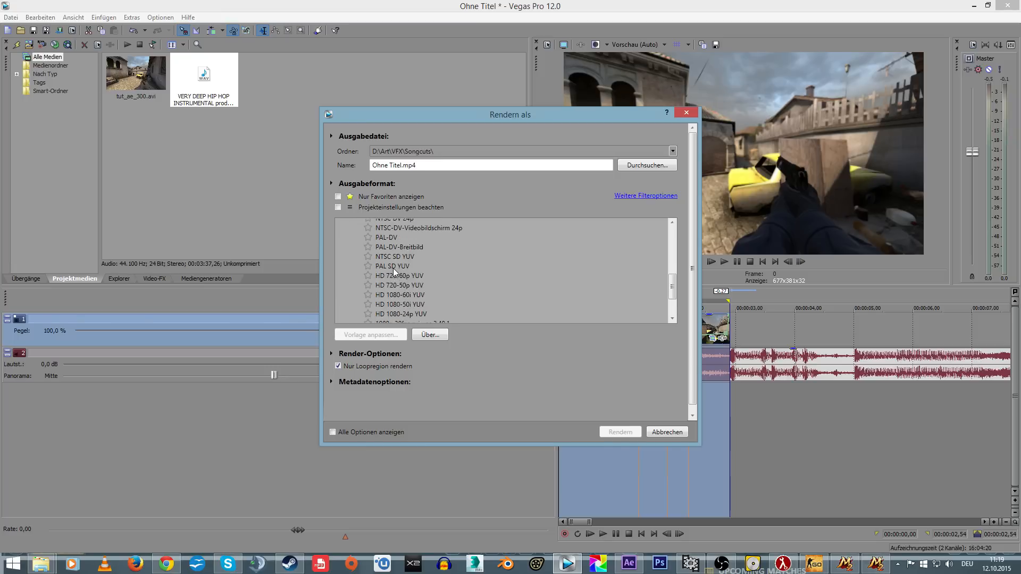
pyautogui.scroll(-1, 421, 277)
pyautogui.scroll(4, 390, 286)
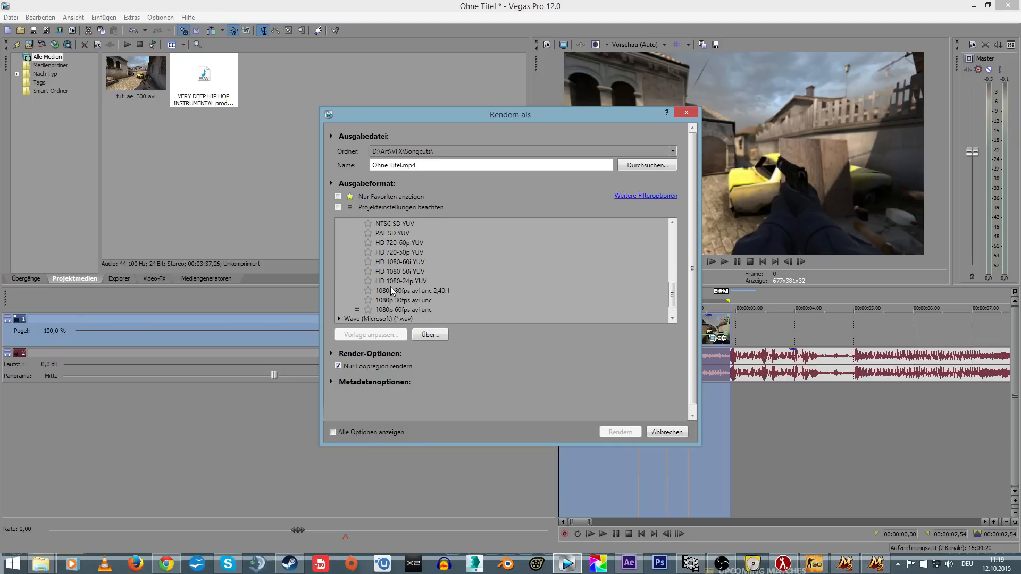
pyautogui.scroll(-2, 394, 236)
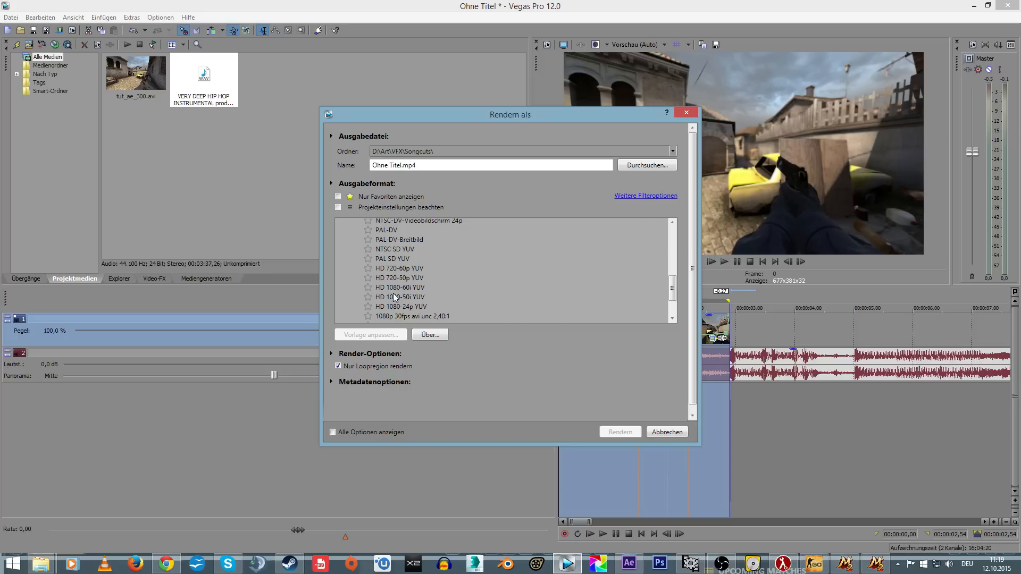
pyautogui.scroll(-2, 408, 301)
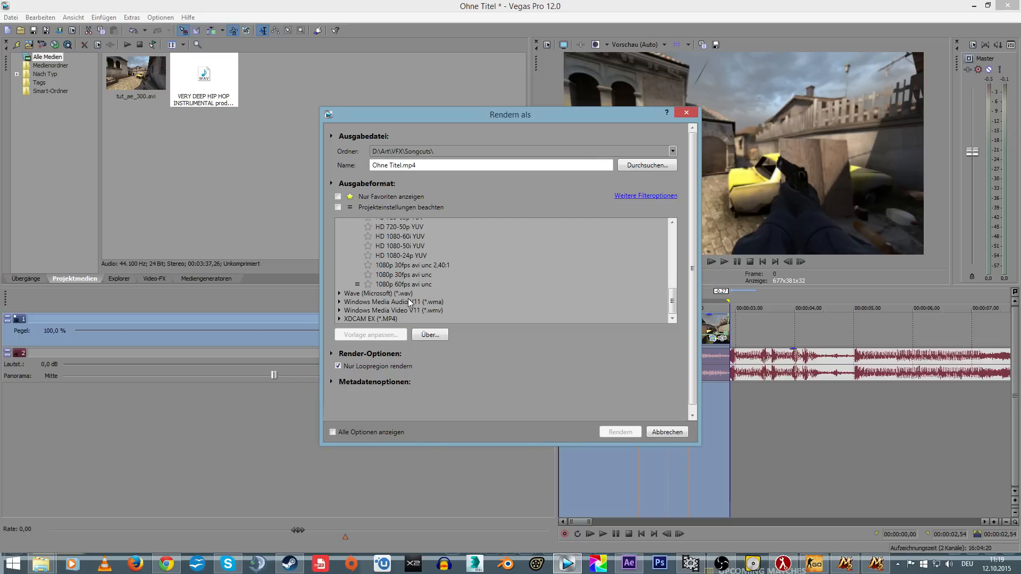
pyautogui.click(400, 274)
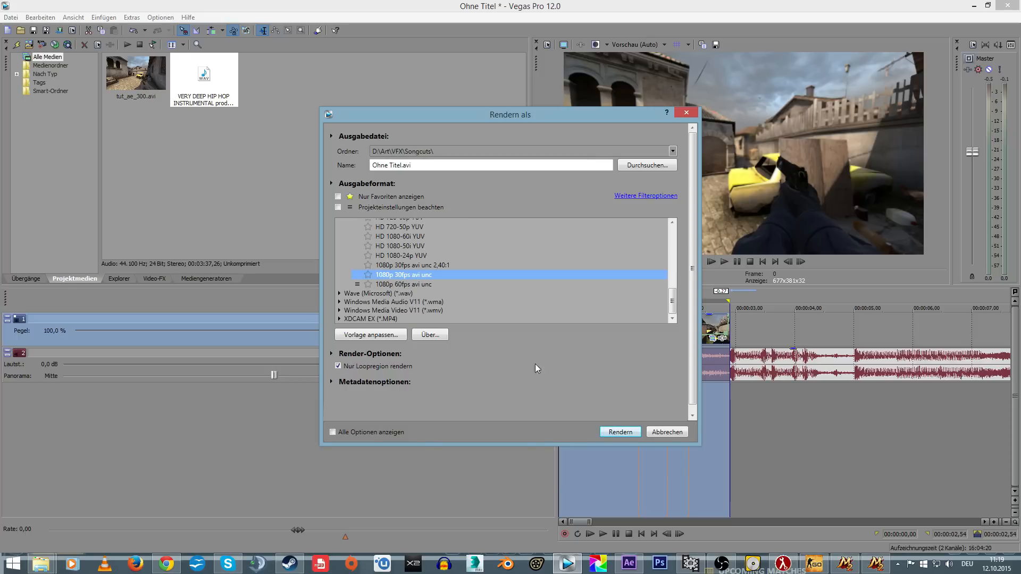
# Set the render output file to tut_sv in the D:\Art\VFX folder and start rendering the loop region
pyautogui.click(639, 165)
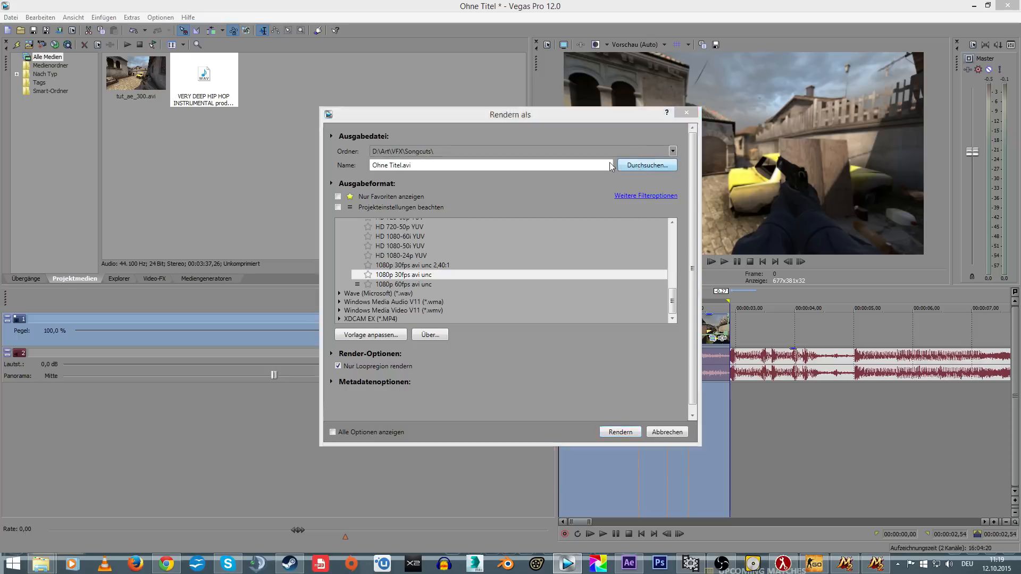
pyautogui.moveTo(566, 66); pyautogui.dragTo(429, 59)
pyautogui.click(440, 81)
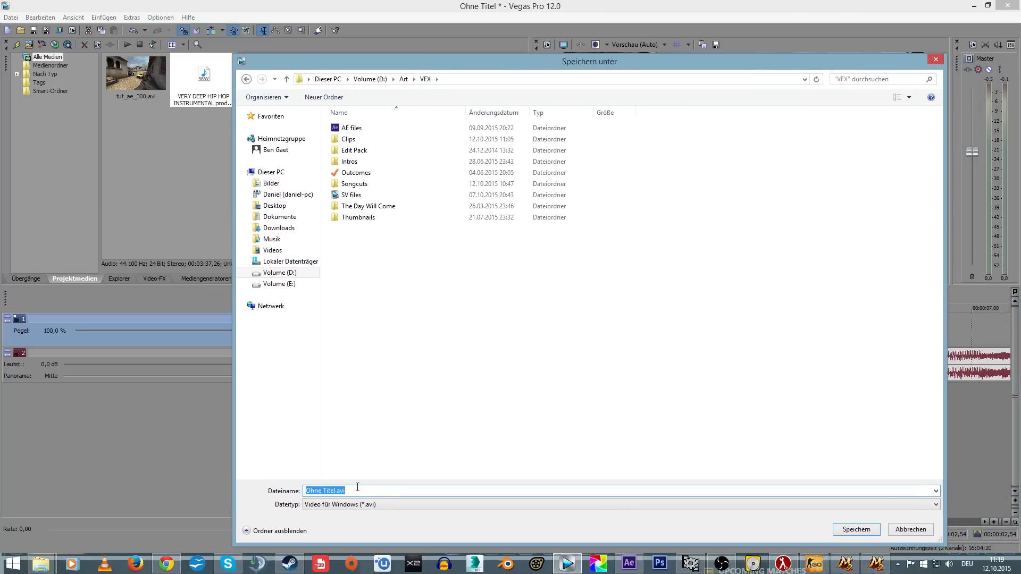
pyautogui.write('tut_sv')
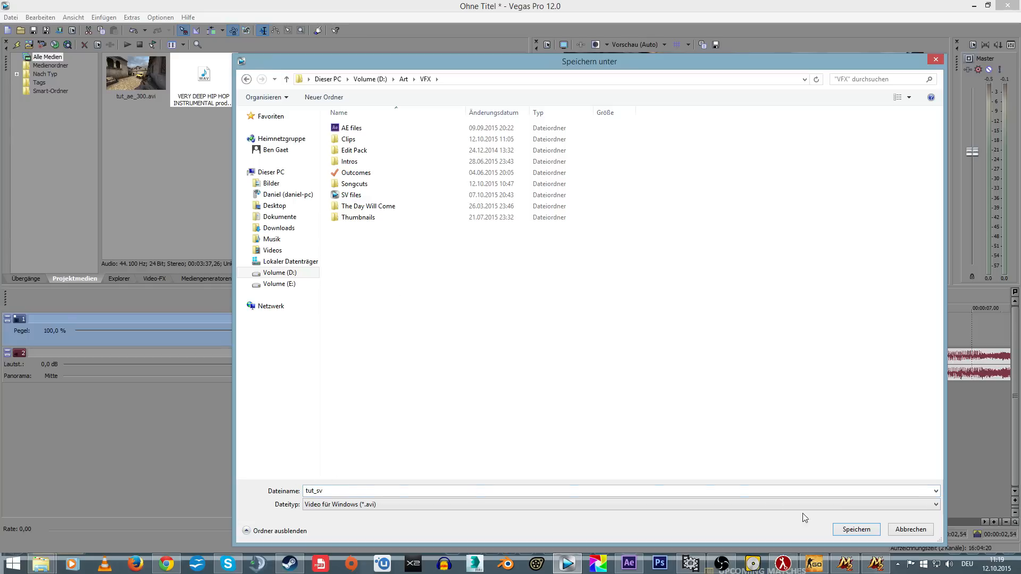
pyautogui.click(857, 530)
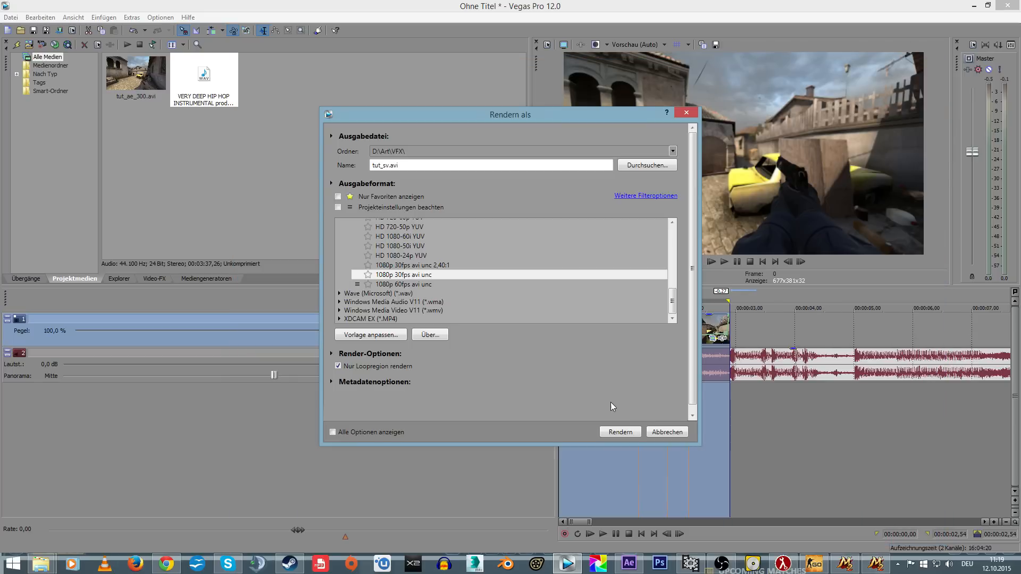
pyautogui.click(619, 432)
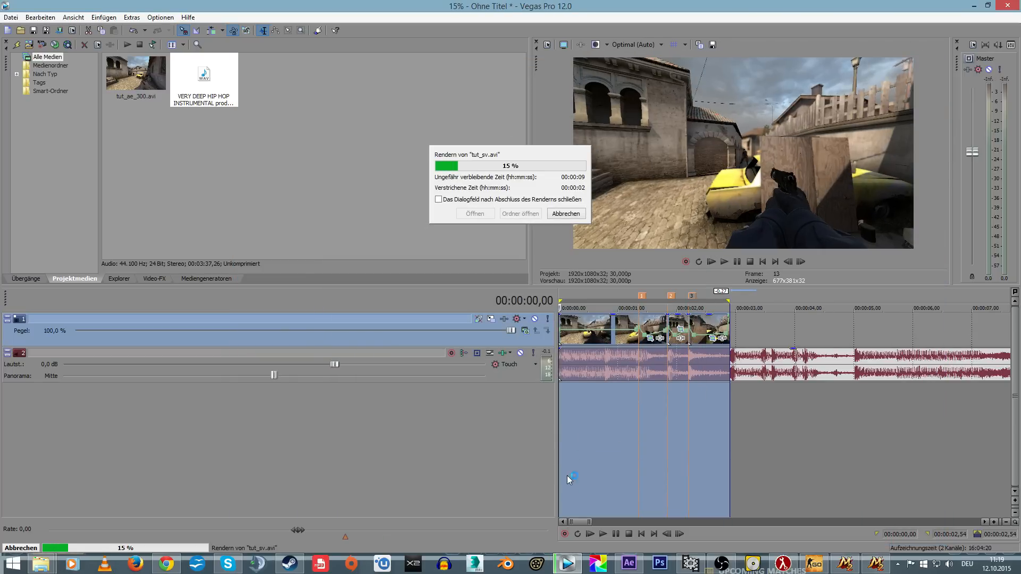
# Switch to After Effects and create a new project without saving changes to the current one
pyautogui.click(635, 567)
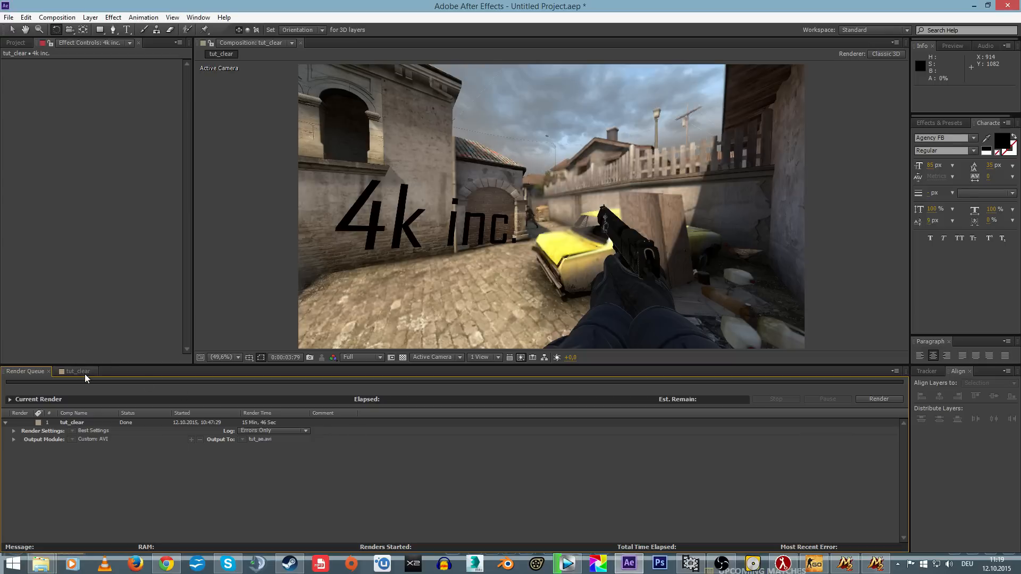
pyautogui.click(15, 43)
pyautogui.click(9, 17)
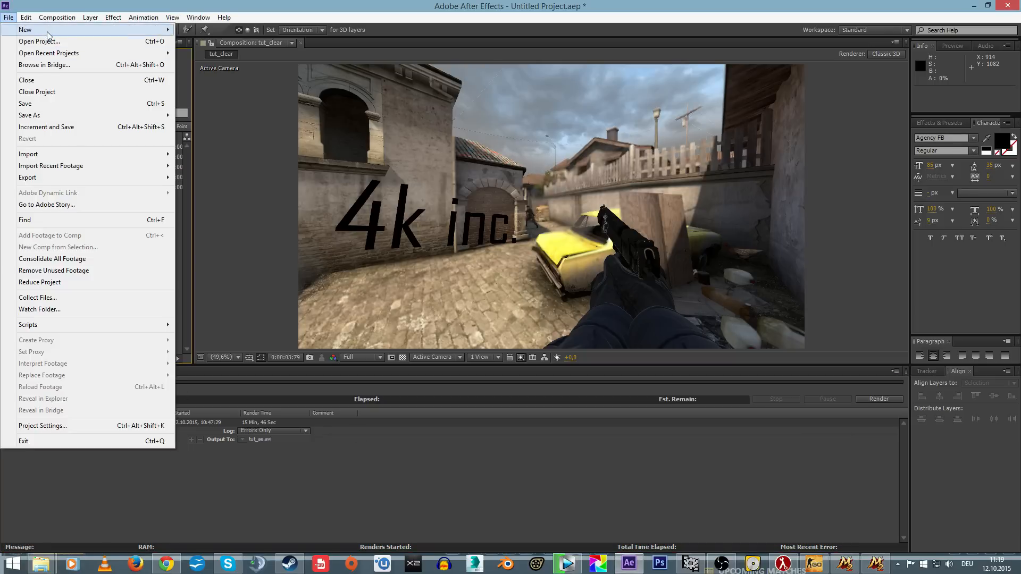
pyautogui.moveTo(37, 31)
pyautogui.click(183, 30)
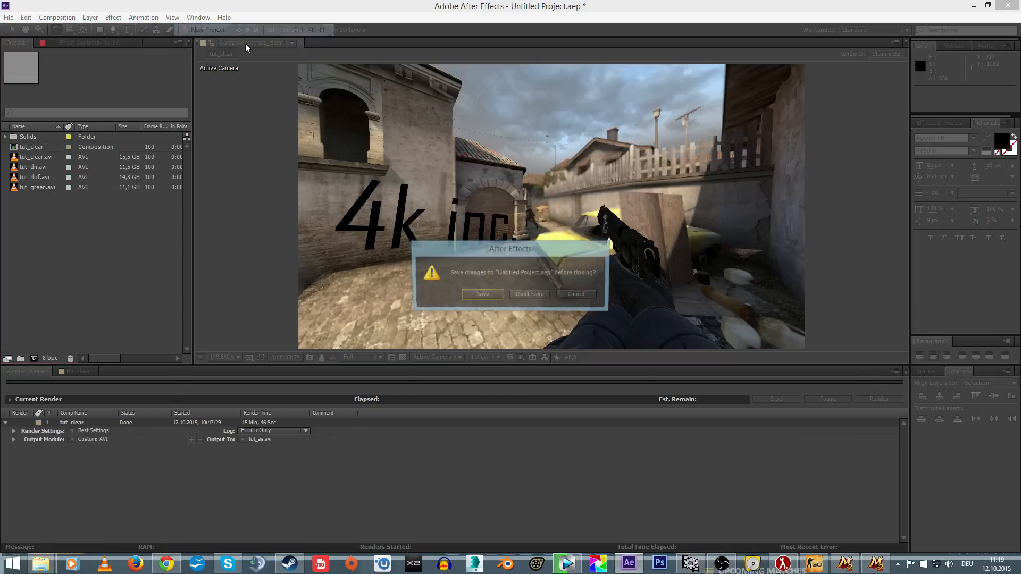
pyautogui.click(532, 299)
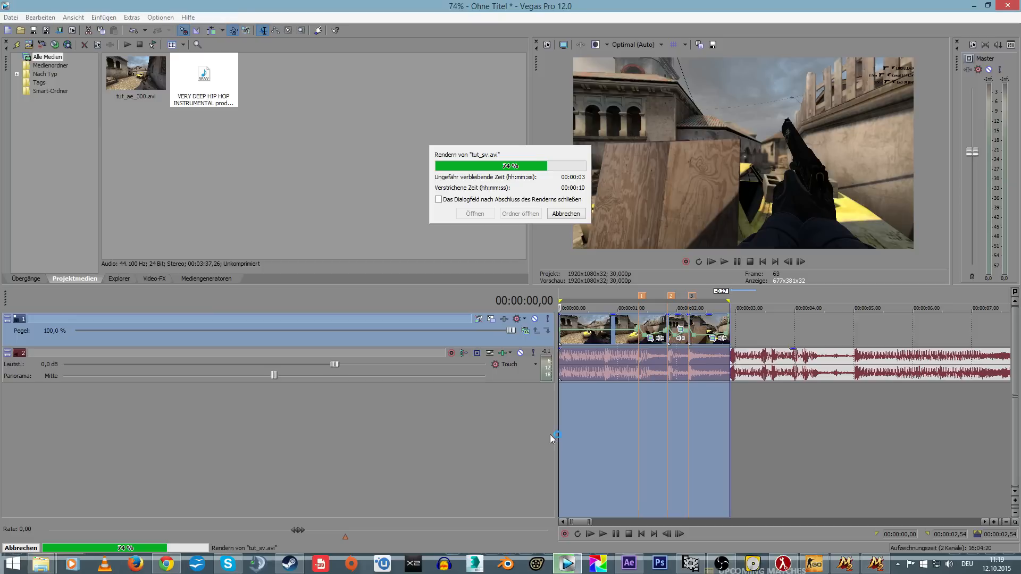
# Import the rendered tut_sv.avi from the VFX folder into the After Effects project and create a composition from it
pyautogui.click(567, 563)
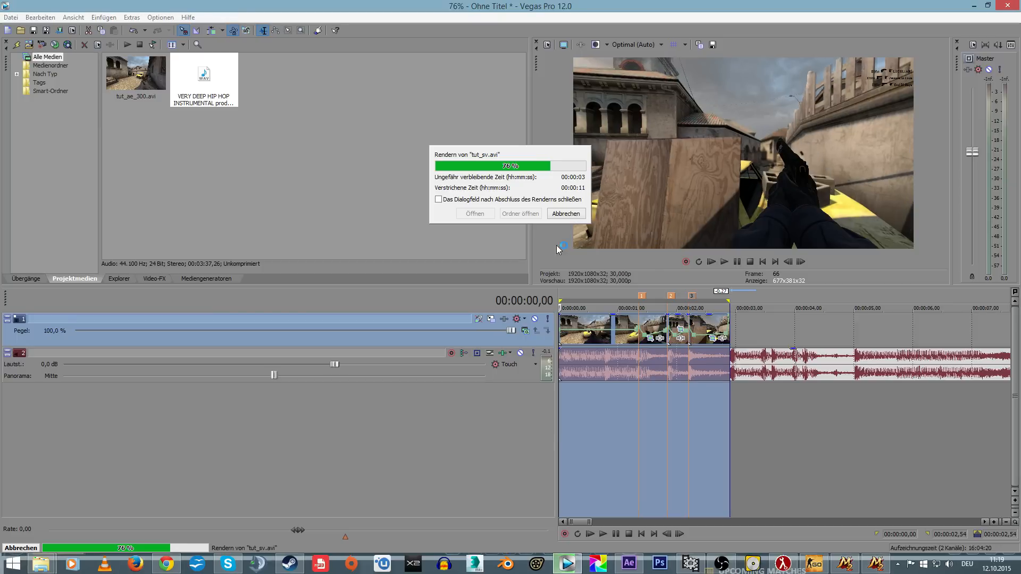
pyautogui.click(522, 214)
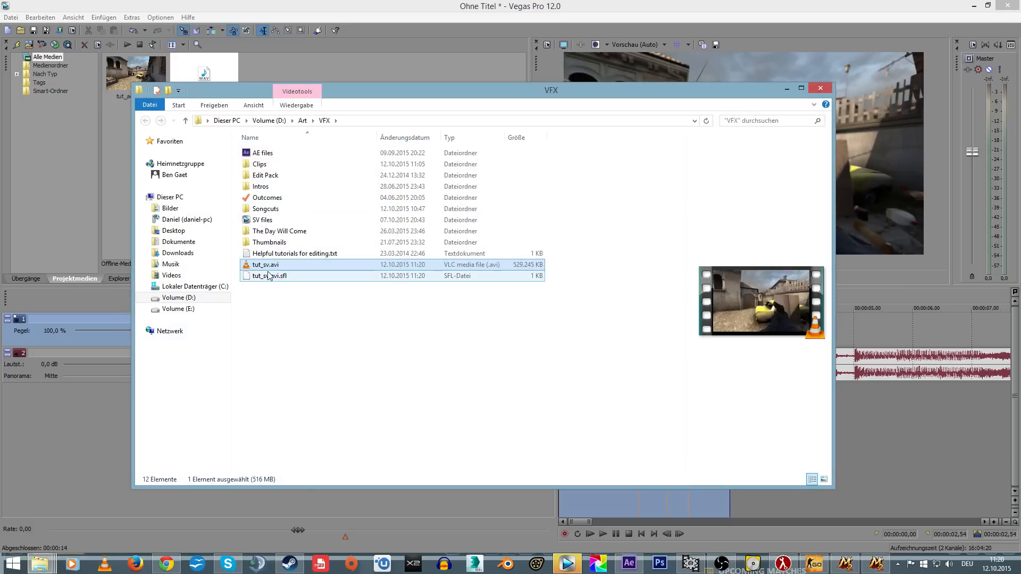
pyautogui.moveTo(265, 267); pyautogui.dragTo(90, 238)
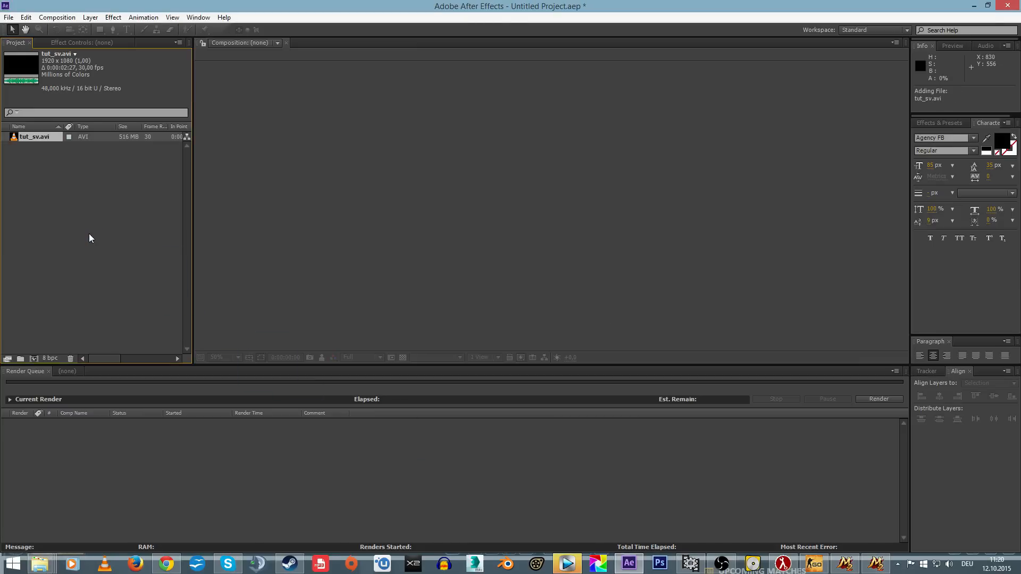
pyautogui.click(32, 359)
pyautogui.moveTo(341, 389); pyautogui.dragTo(438, 313)
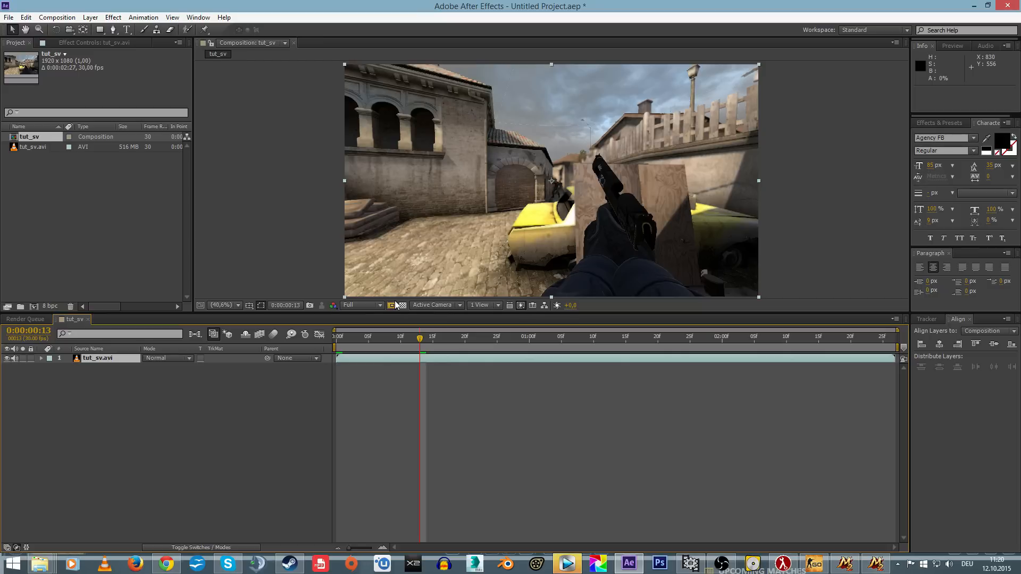
# Add an adjustment layer above tut_sv.avi and apply Curves, raising the highlights and lowering the shadows slightly
pyautogui.moveTo(425, 345); pyautogui.dragTo(388, 344)
pyautogui.hotkey('ctrl', 'alt', 'y')
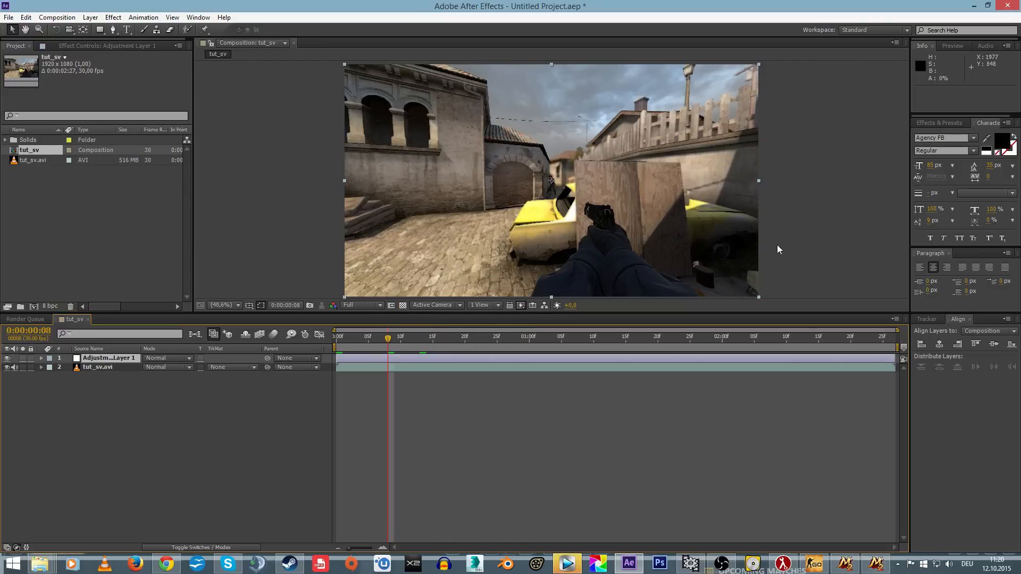
pyautogui.hotkey('ctrl', '5')
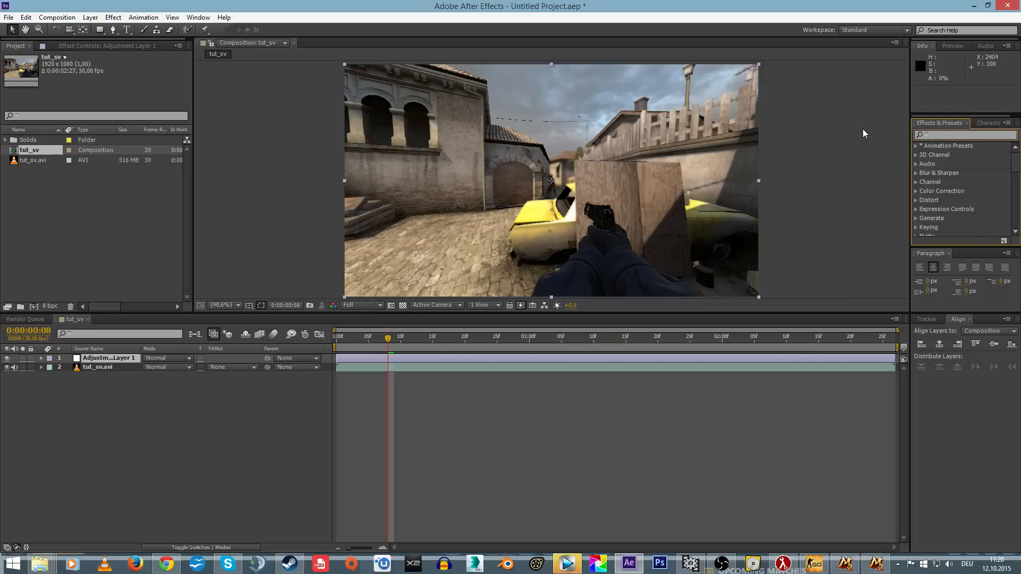
pyautogui.write('curv')
pyautogui.doubleClick(947, 155)
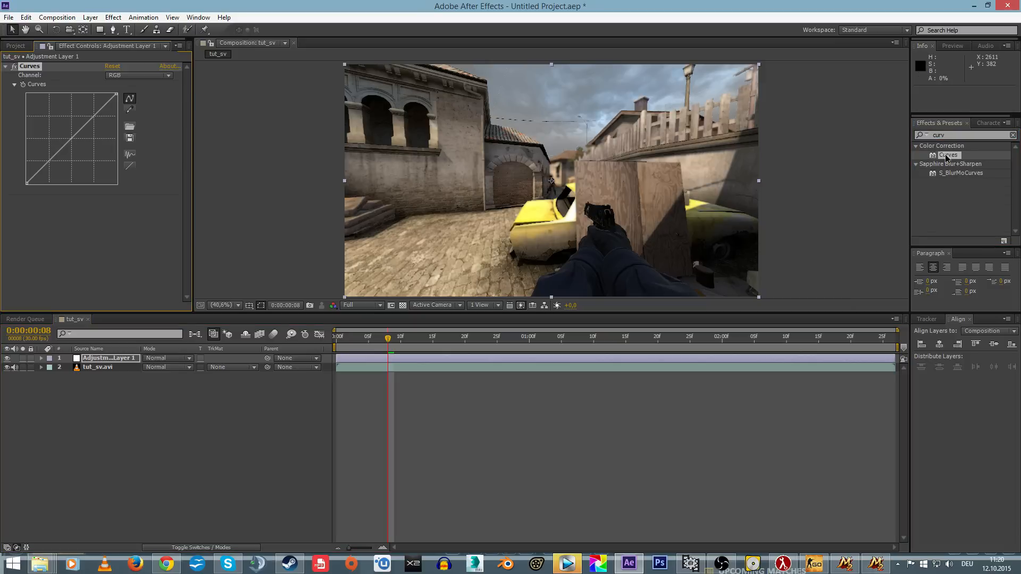
pyautogui.moveTo(94, 115); pyautogui.dragTo(93, 114)
pyautogui.moveTo(50, 161); pyautogui.dragTo(49, 164)
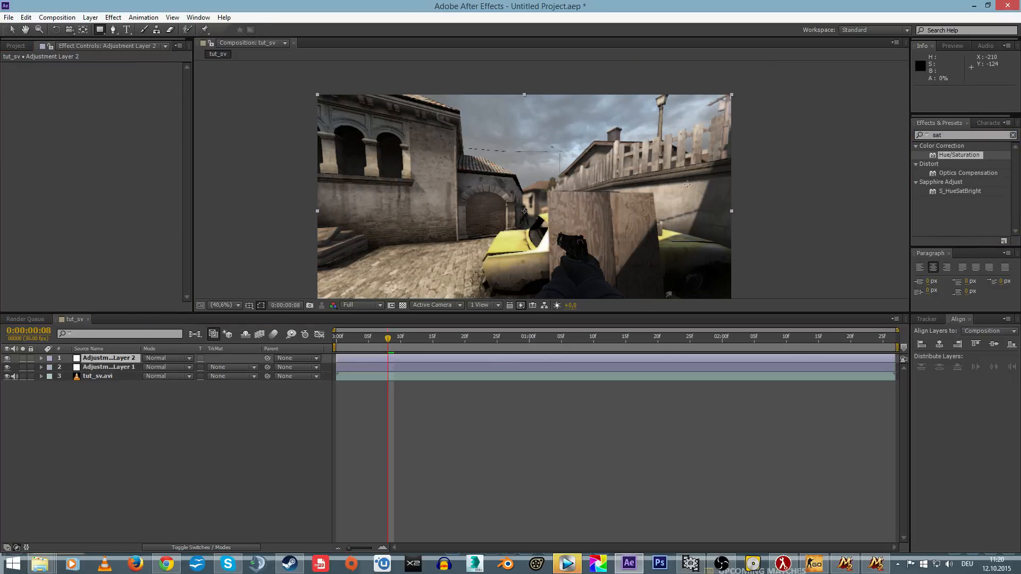
# Draw a rectangular mask over the upper part of the frame on the second adjustment layer and set the Glow's Color A to orange
pyautogui.moveTo(272, 67); pyautogui.dragTo(797, 220)
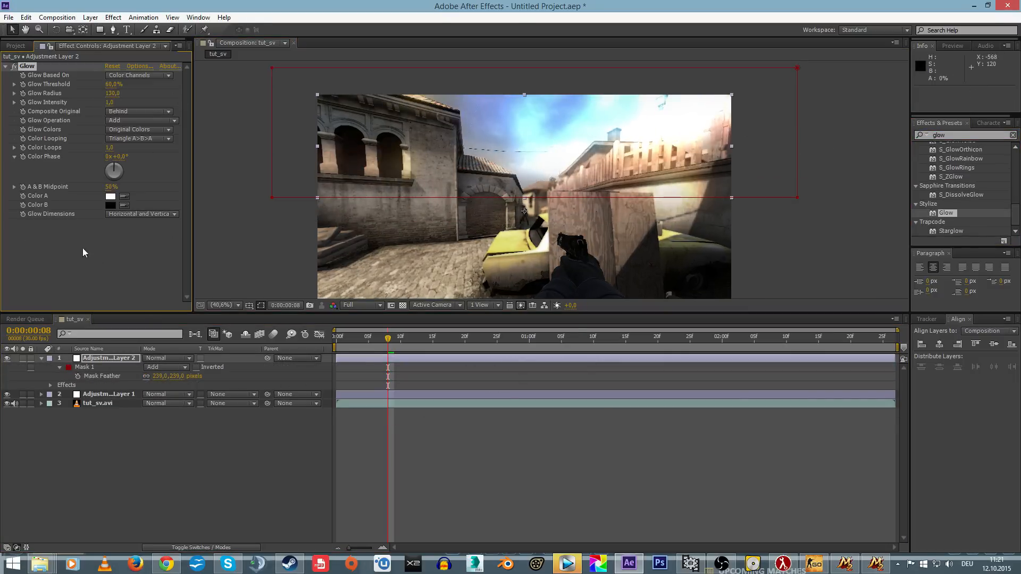
pyautogui.click(110, 197)
pyautogui.click(194, 256)
pyautogui.click(363, 234)
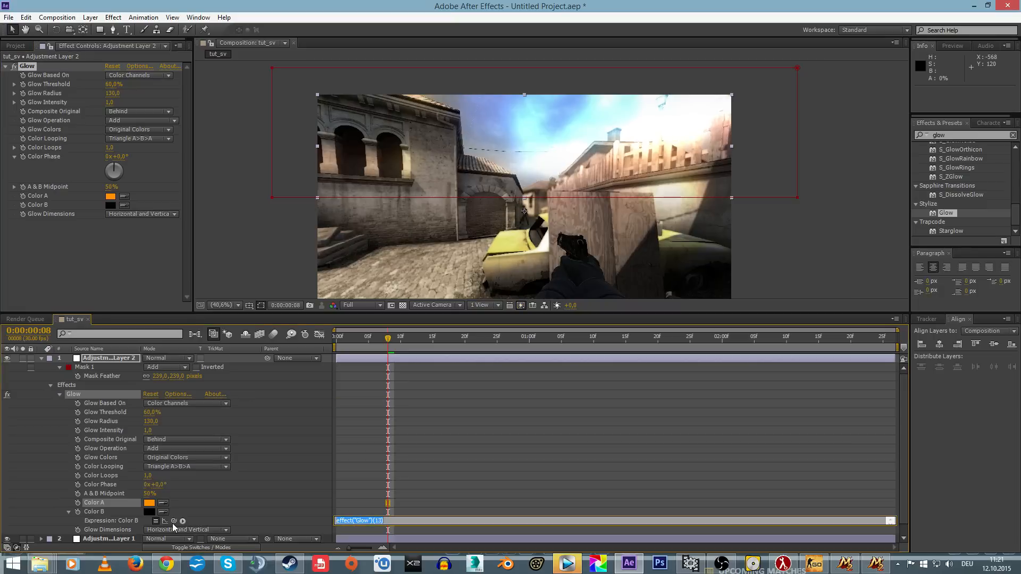
pyautogui.click(110, 196)
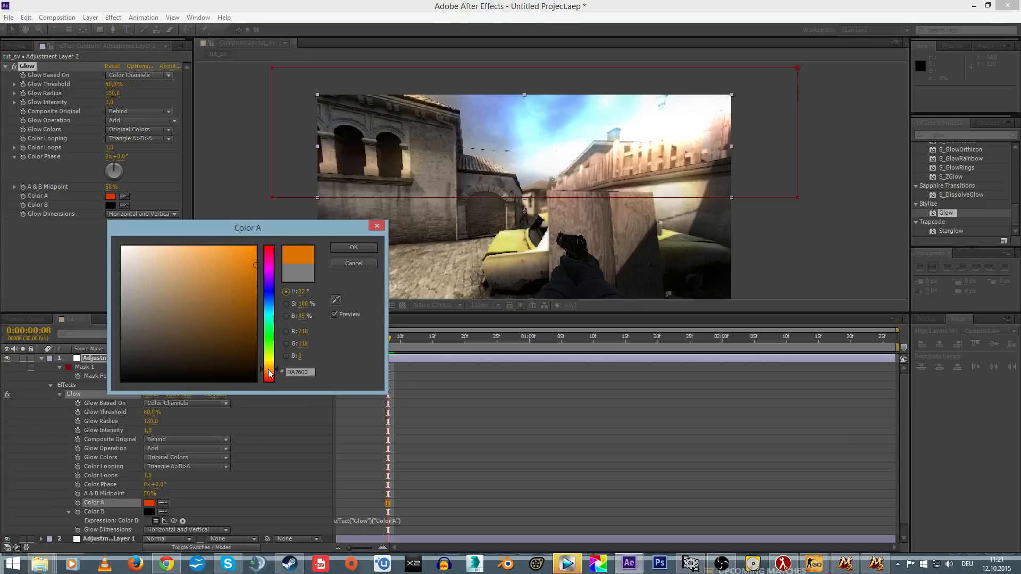
pyautogui.click(354, 248)
pyautogui.click(42, 358)
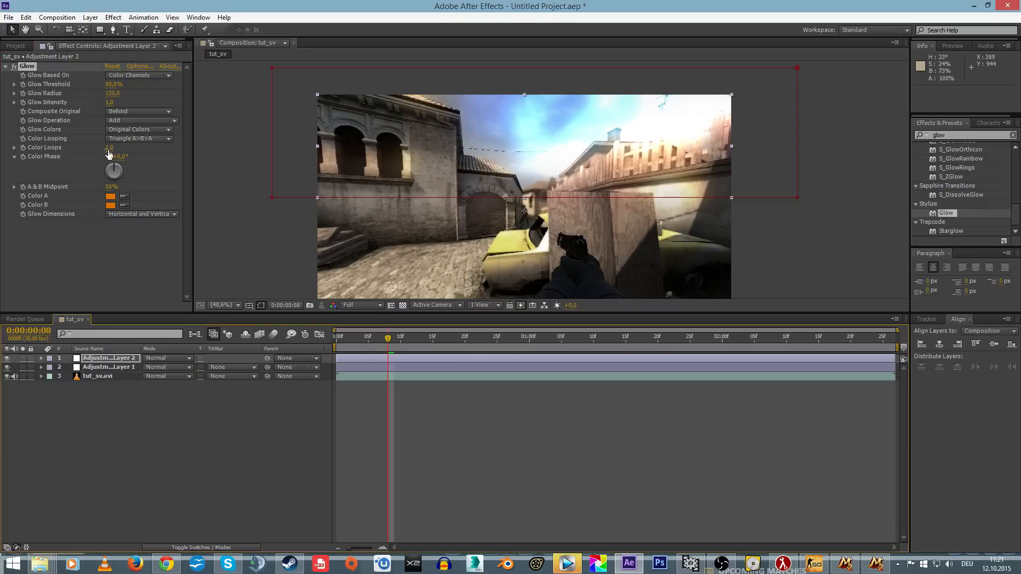
# Switch the Glow from original colors to colors A and B, and nest tut_sv in the new composition tut_sv 2
pyautogui.click(136, 130)
pyautogui.click(132, 153)
pyautogui.click(234, 250)
pyautogui.click(225, 305)
pyautogui.click(245, 318)
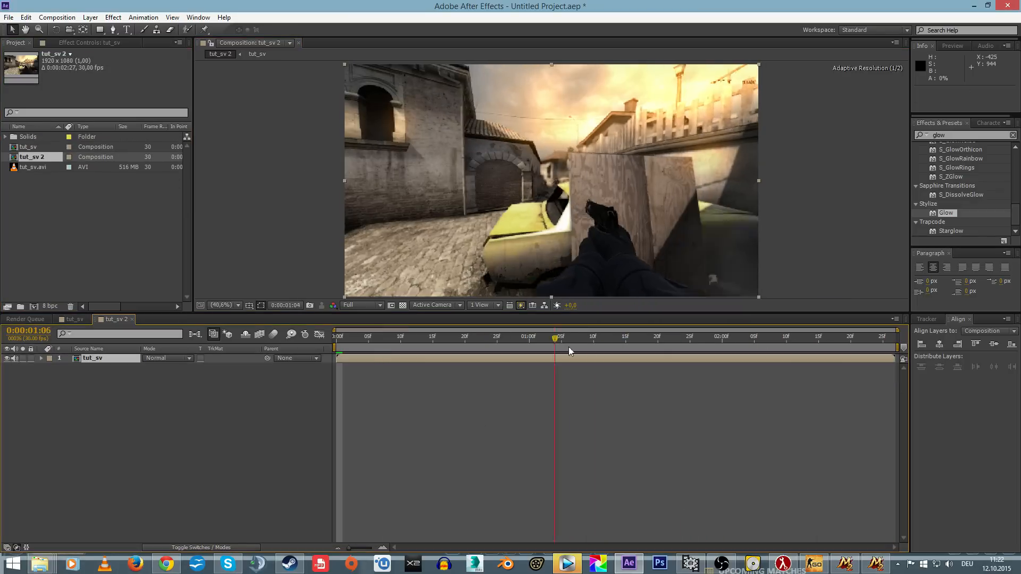
# Apply the RSMB Pro motion blur effect to the tut_sv layer and scrub the timeline to preview it
pyautogui.click(1013, 135)
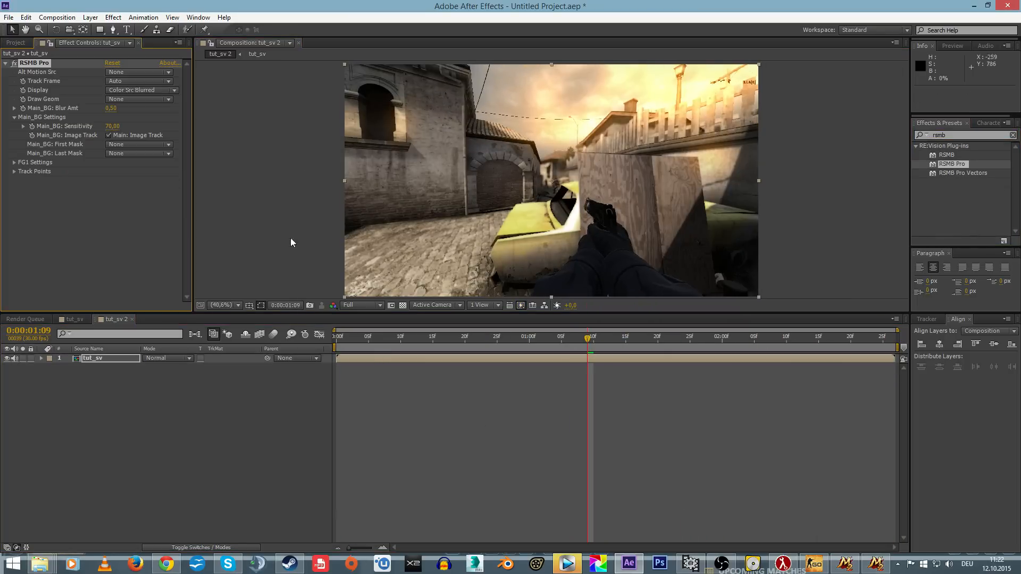
pyautogui.click(621, 420)
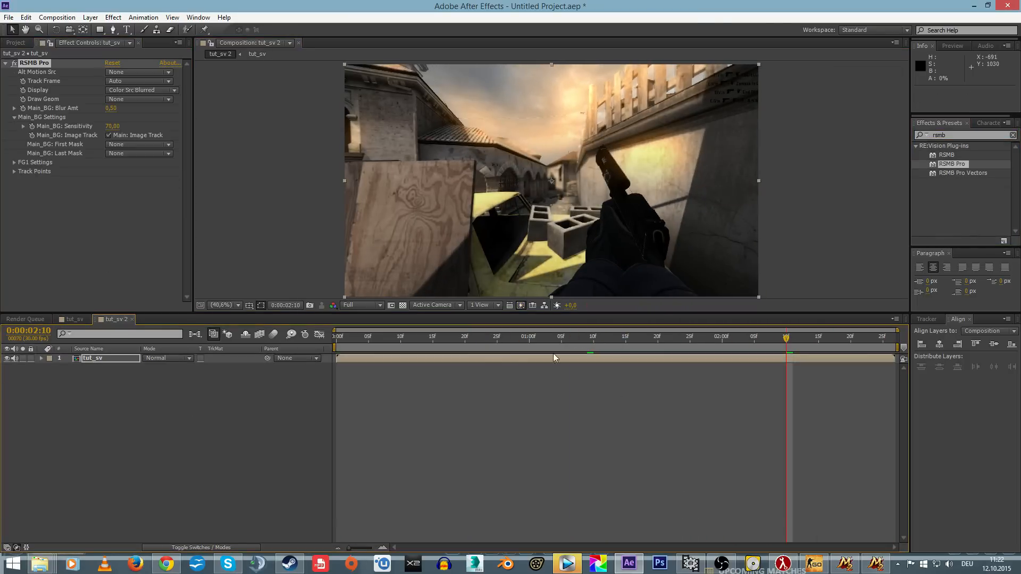
pyautogui.moveTo(372, 338); pyautogui.dragTo(239, 349)
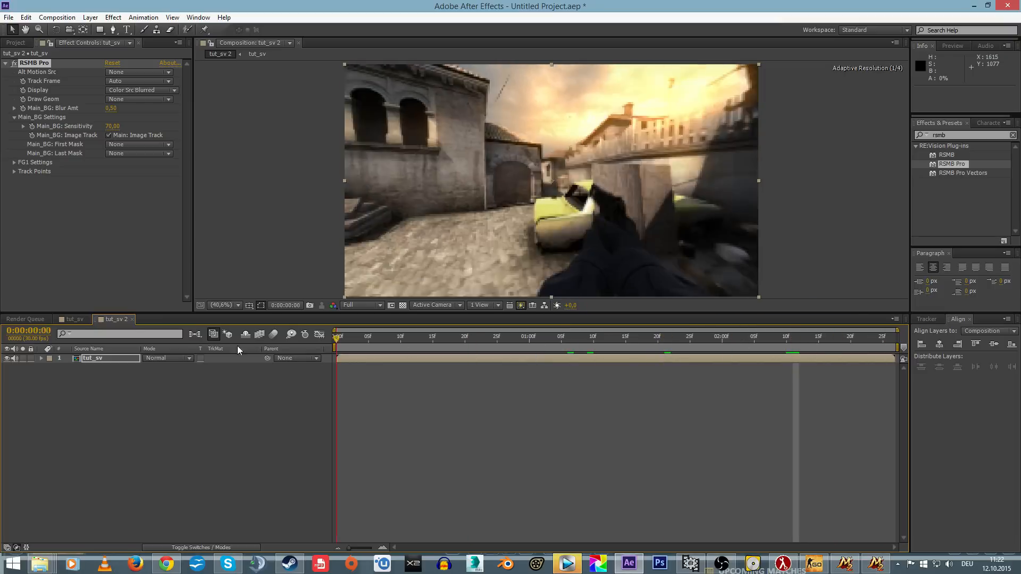
# Return to the start of the tut_sv 2 composition, add it to the render queue and review its render settings
pyautogui.click(56, 17)
pyautogui.click(80, 97)
pyautogui.click(91, 387)
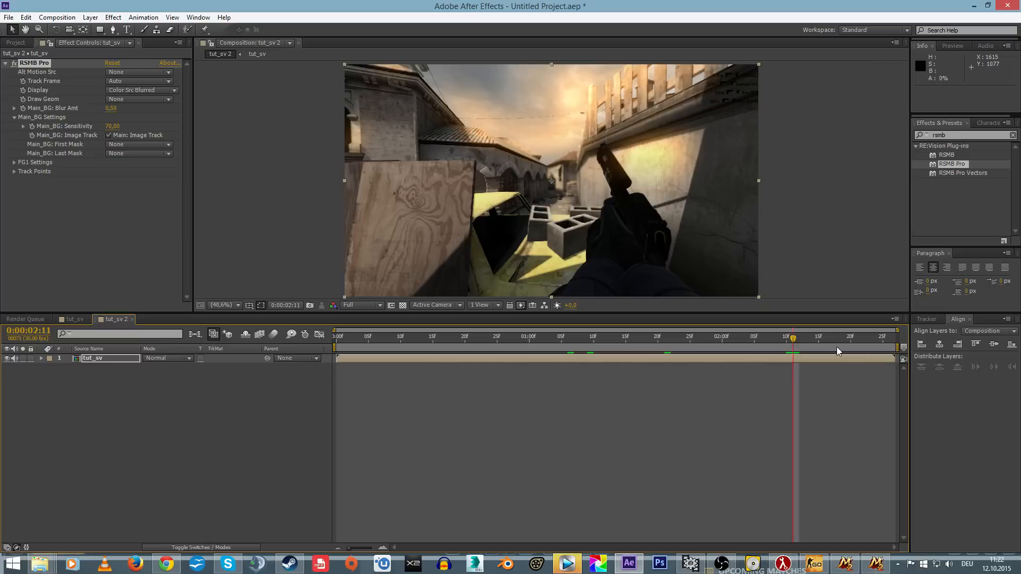
pyautogui.moveTo(839, 348); pyautogui.dragTo(276, 343)
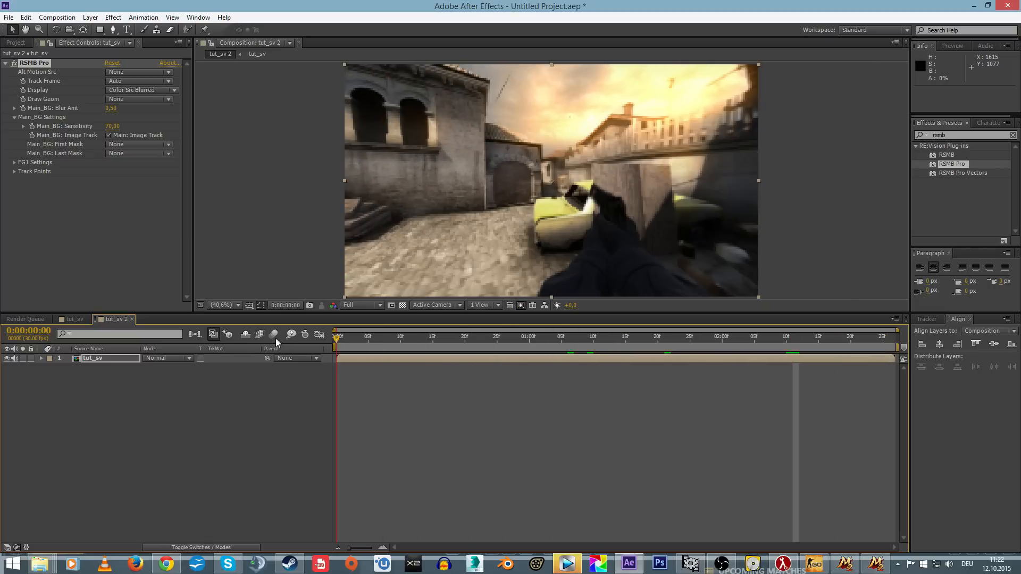
pyautogui.click(56, 17)
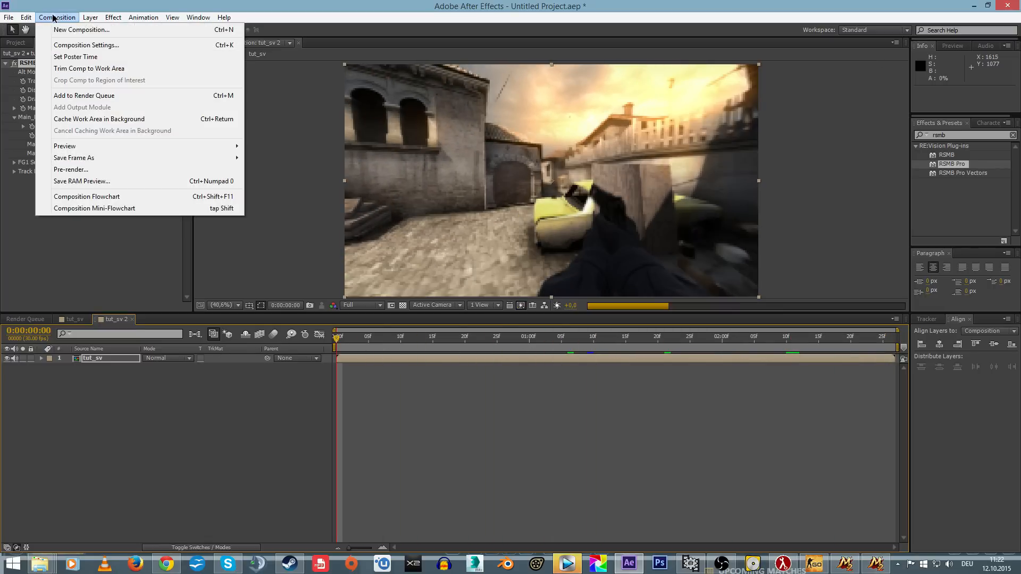
pyautogui.click(80, 95)
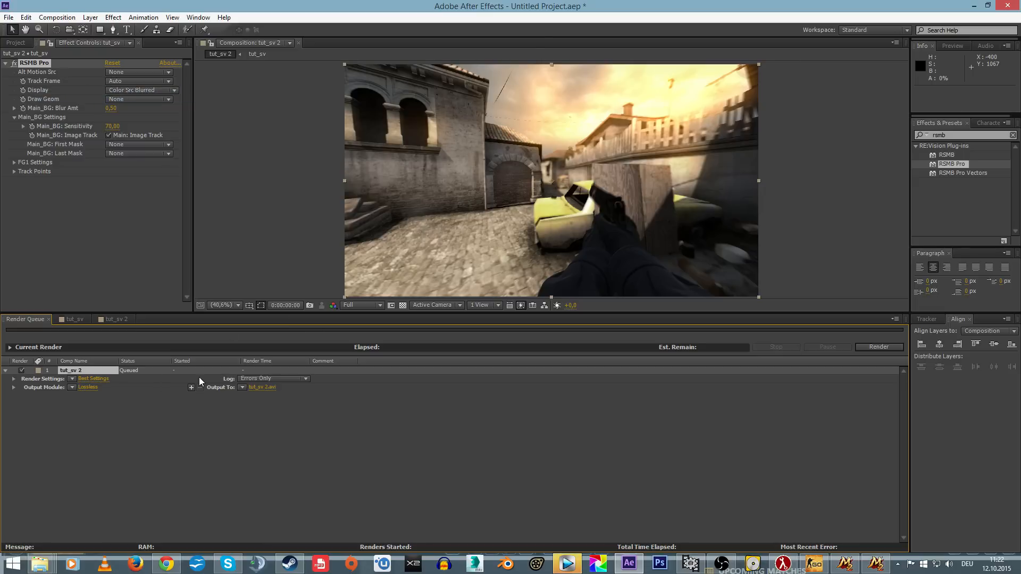
pyautogui.click(93, 378)
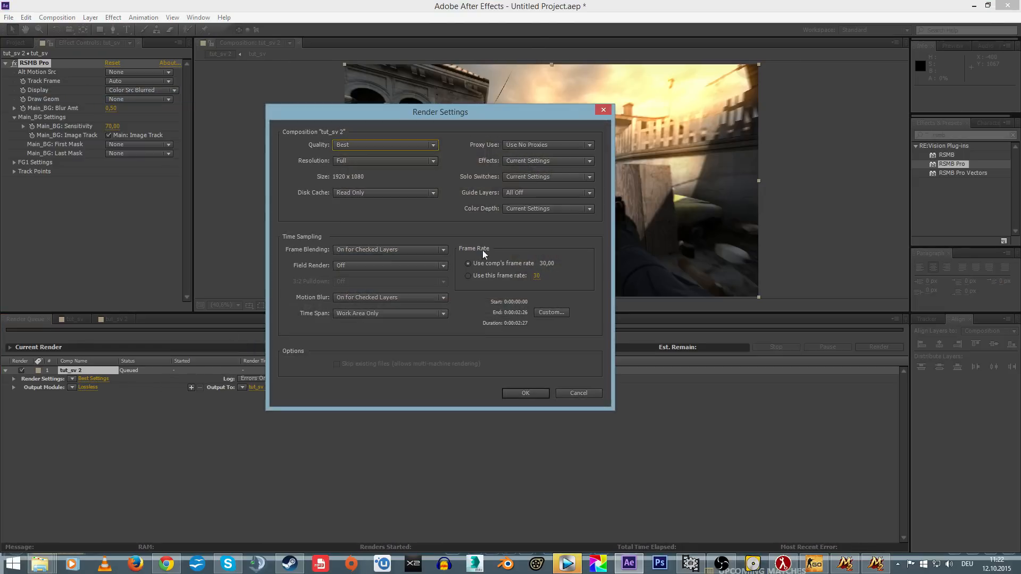
pyautogui.click(589, 393)
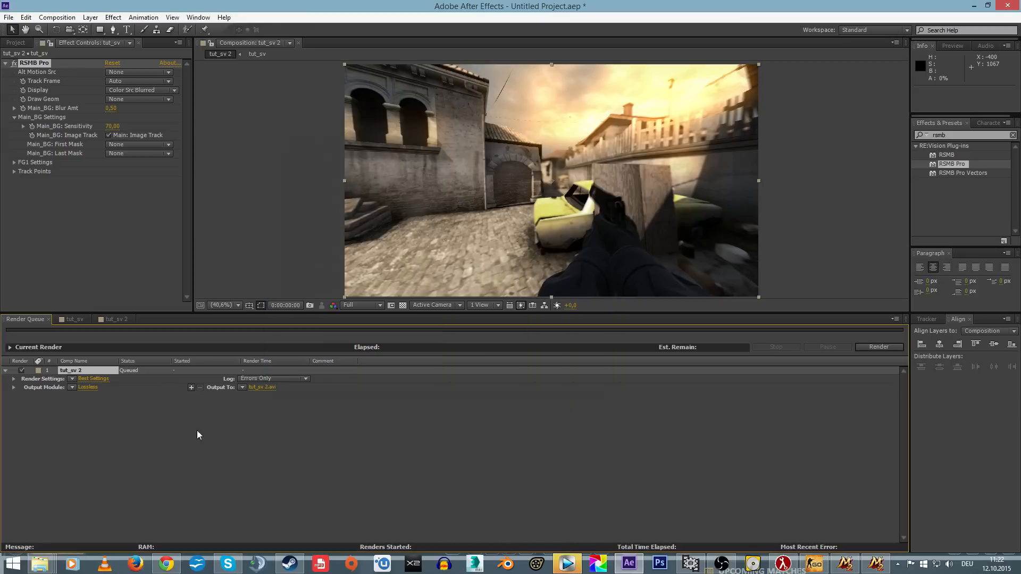
# Customize the AVI output module for tut_sv 2 to include audio output
pyautogui.click(76, 387)
pyautogui.click(143, 369)
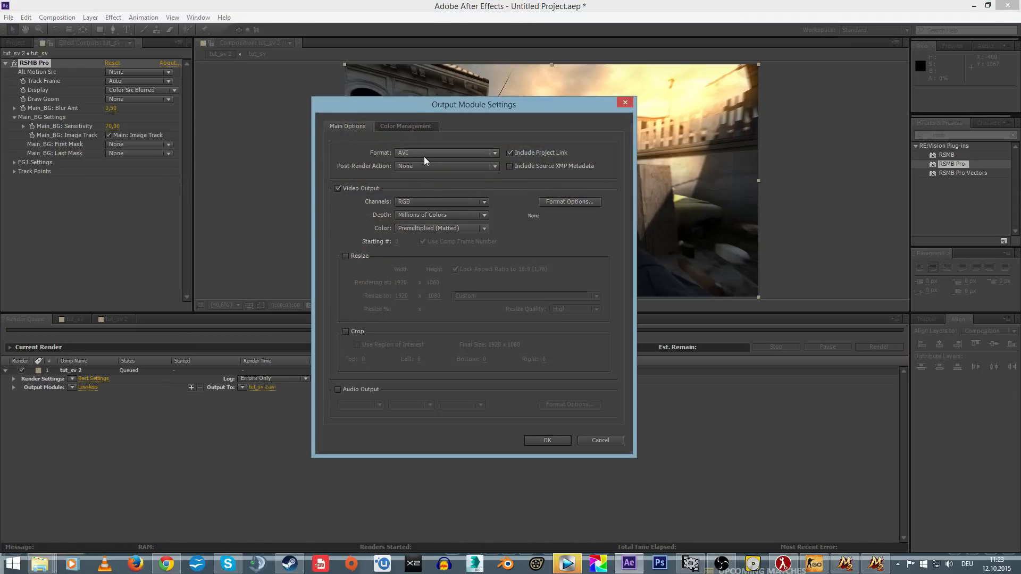
pyautogui.click(338, 390)
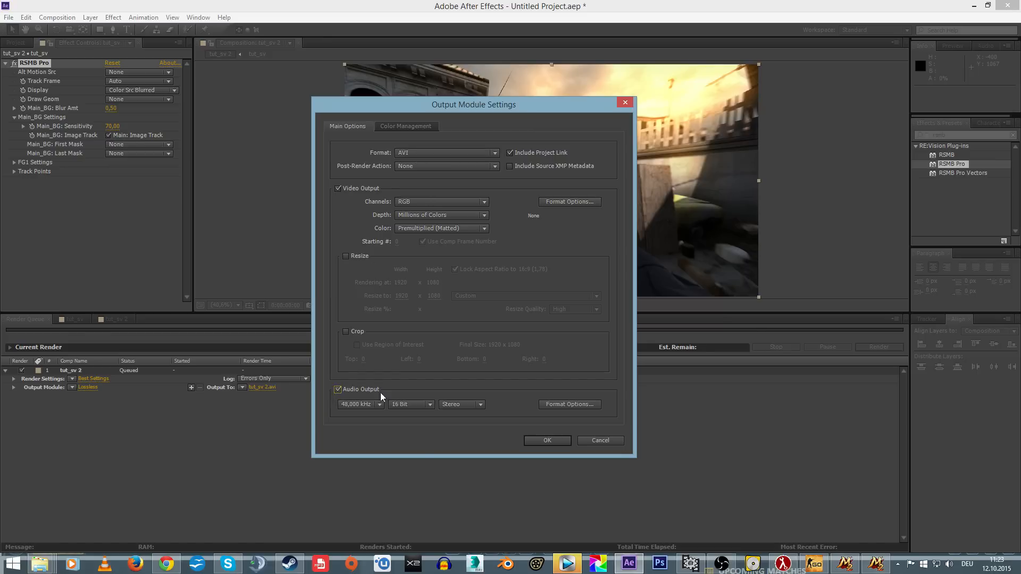
pyautogui.click(548, 441)
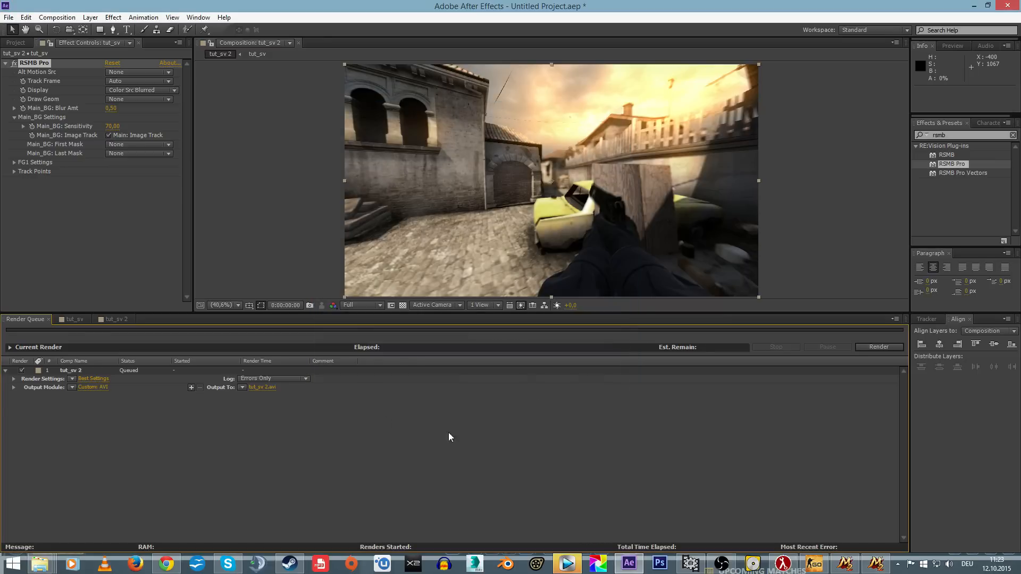
# Set the render output to tut_final_1 as AVI in the Clips folder and start rendering tut_sv 2
pyautogui.click(261, 388)
pyautogui.moveTo(418, 74); pyautogui.dragTo(420, 66)
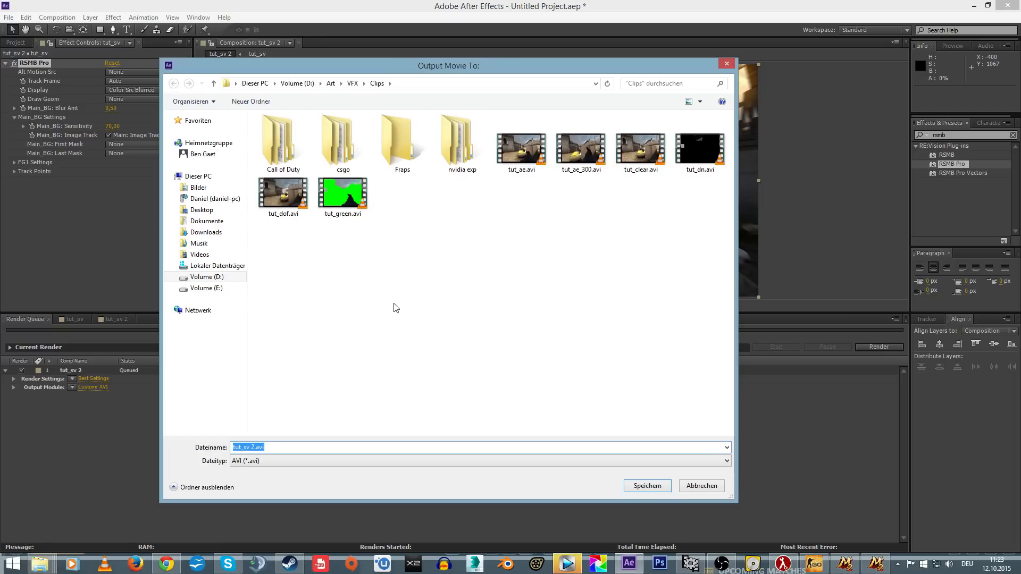
pyautogui.write('tut')
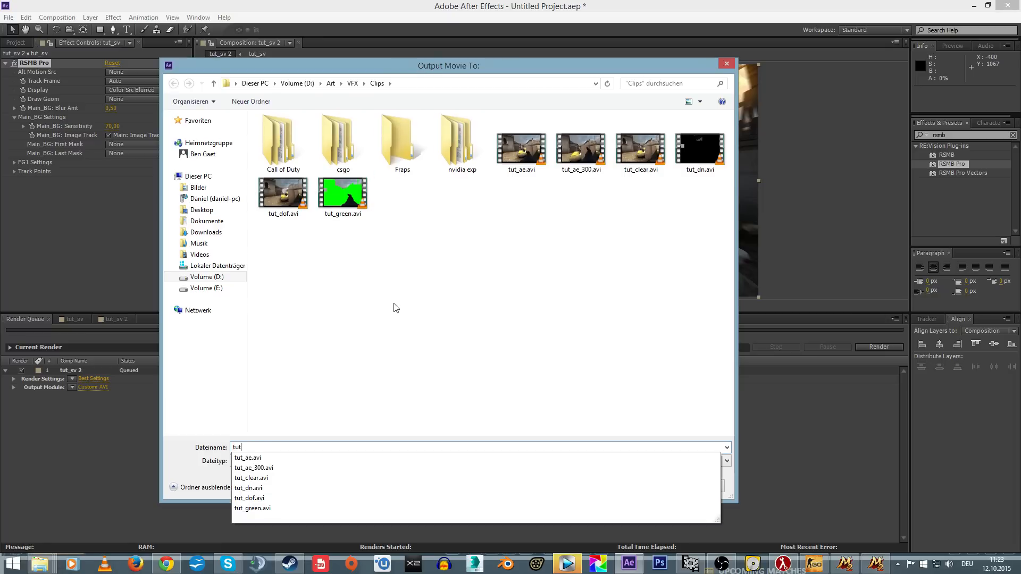
pyautogui.write('_final_1')
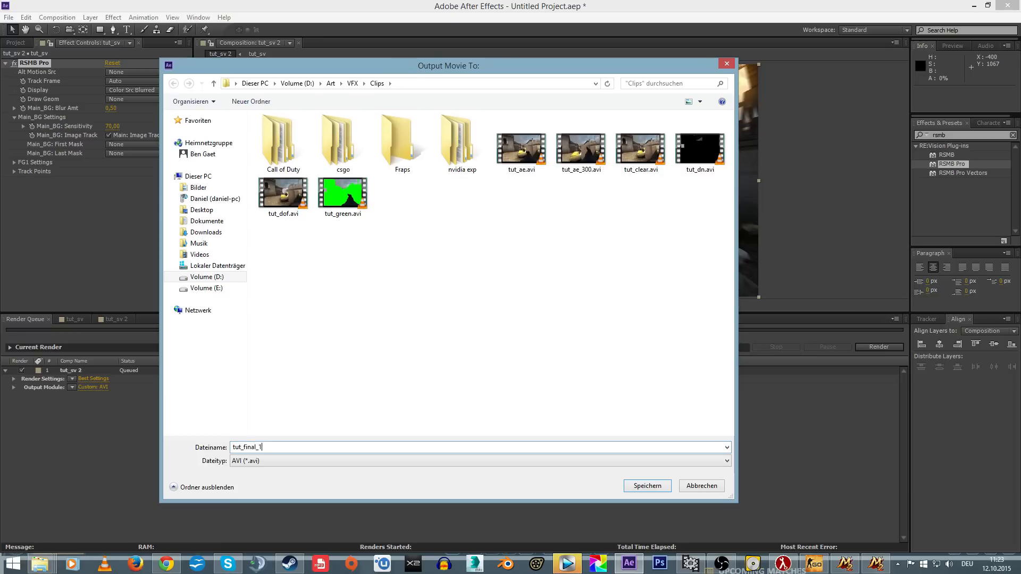
pyautogui.press('Return')
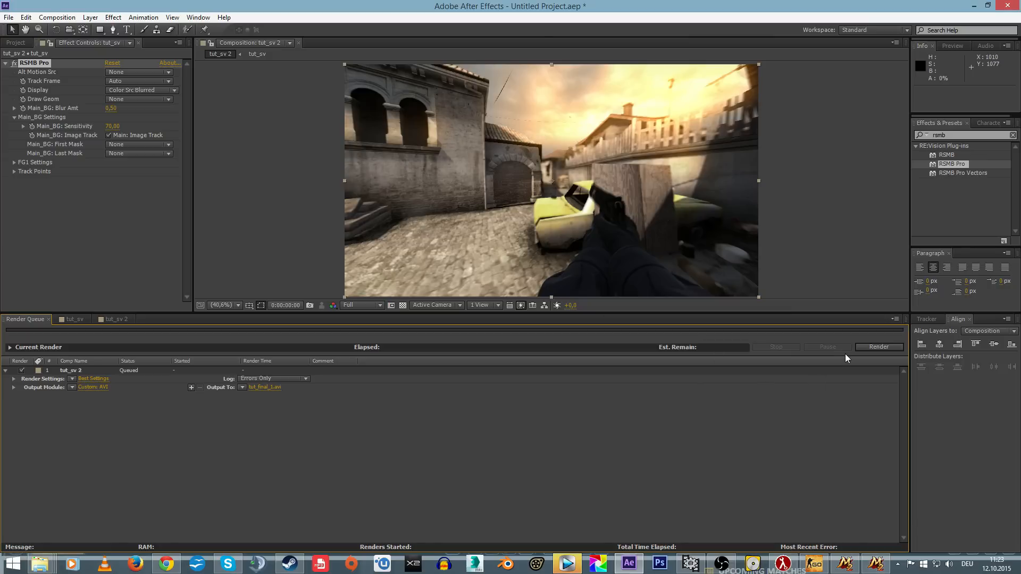
pyautogui.click(874, 348)
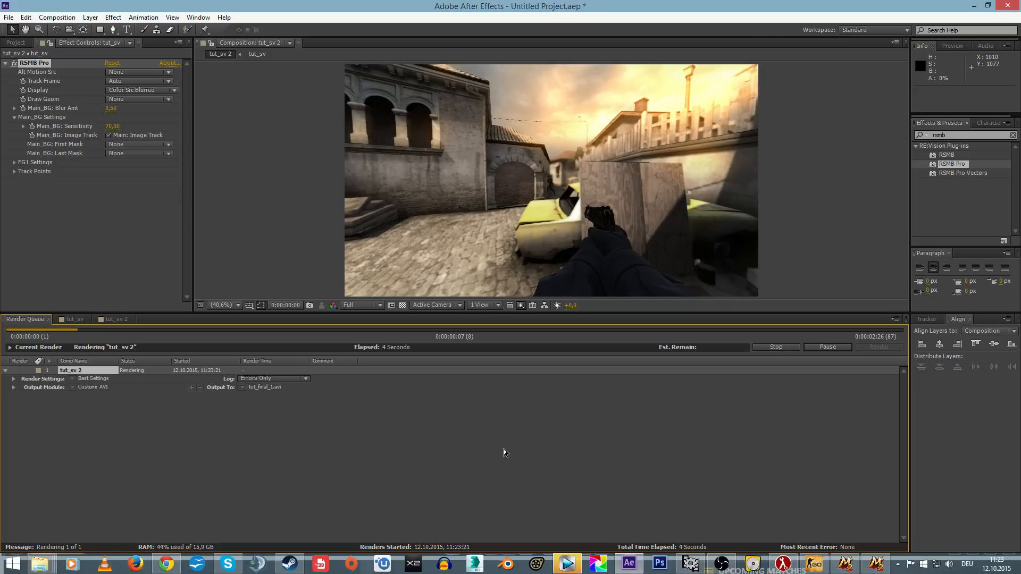
# Switch to the Clips folder in File Explorer while the render runs
pyautogui.moveTo(40, 564)
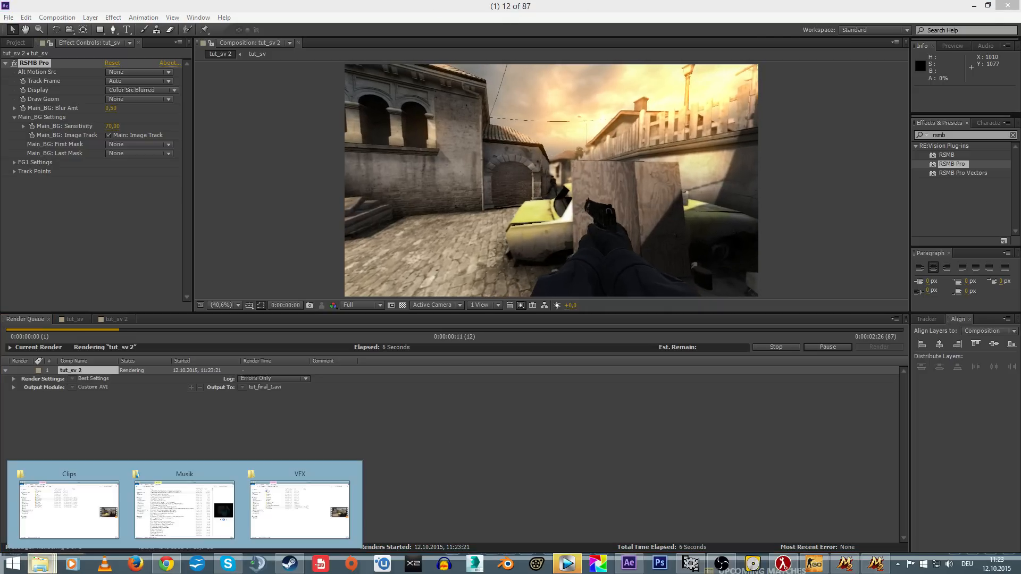
pyautogui.click(97, 519)
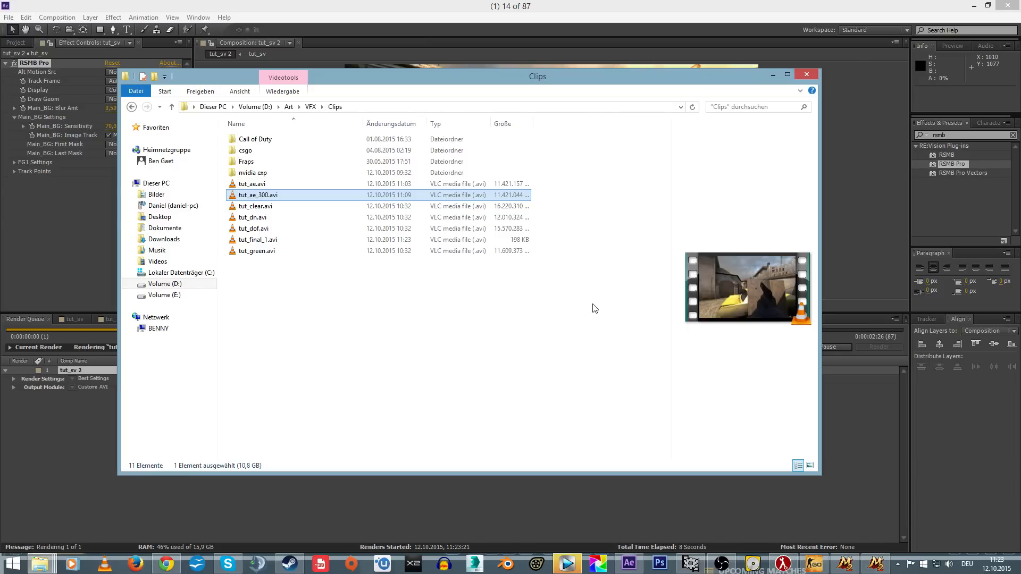
pyautogui.moveTo(403, 85); pyautogui.dragTo(403, 96)
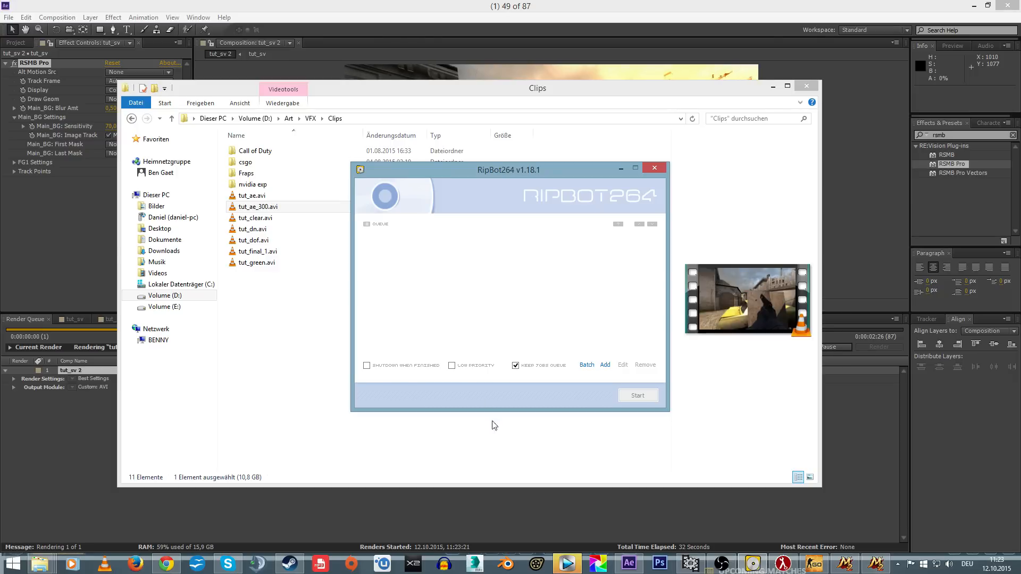
pyautogui.click(479, 505)
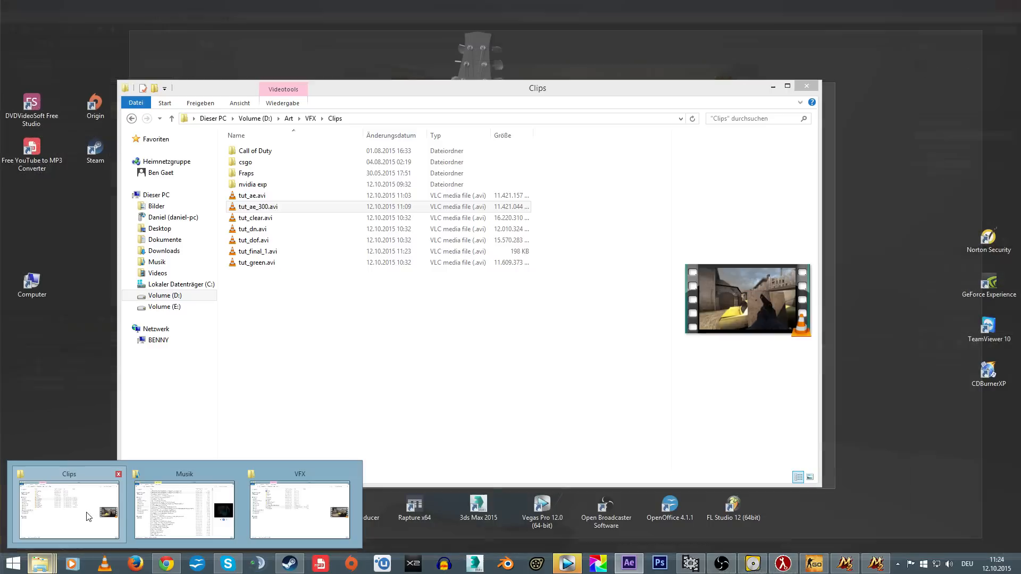
pyautogui.click(89, 516)
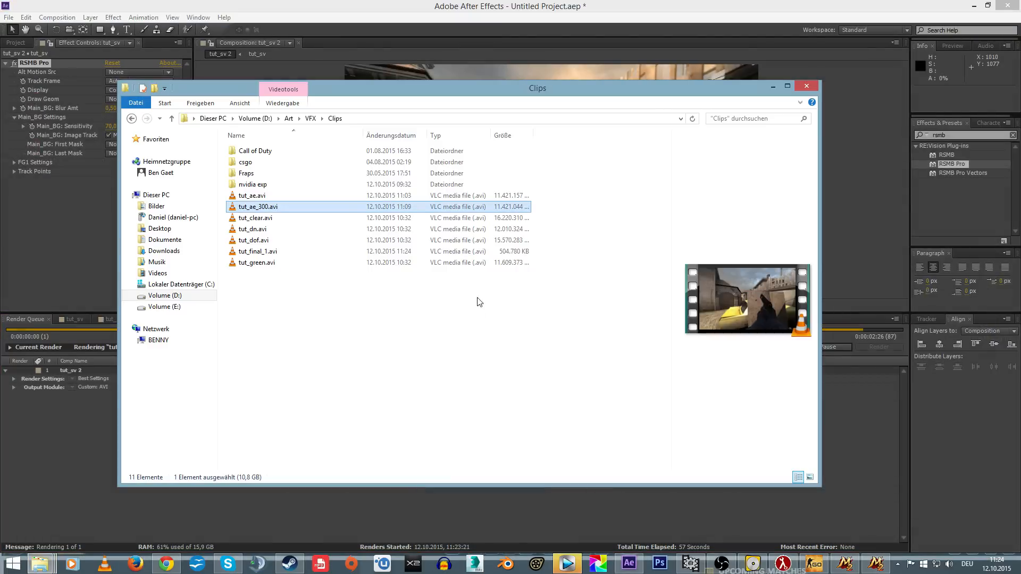
pyautogui.moveTo(500, 97); pyautogui.dragTo(508, 131)
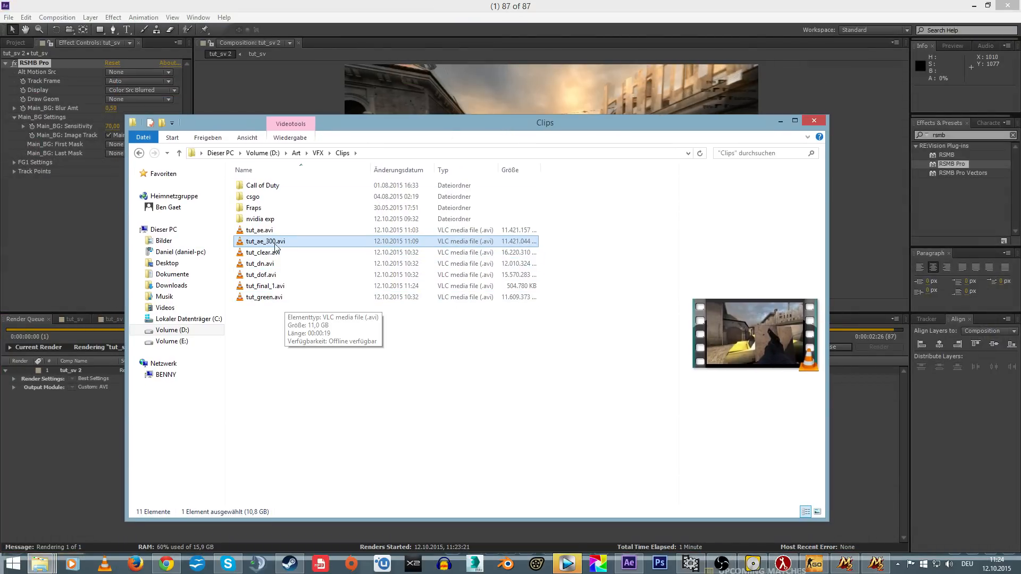
# Examine the video and audio details in the properties of the rendered tut_final_1.avi, then close them
pyautogui.click(281, 287)
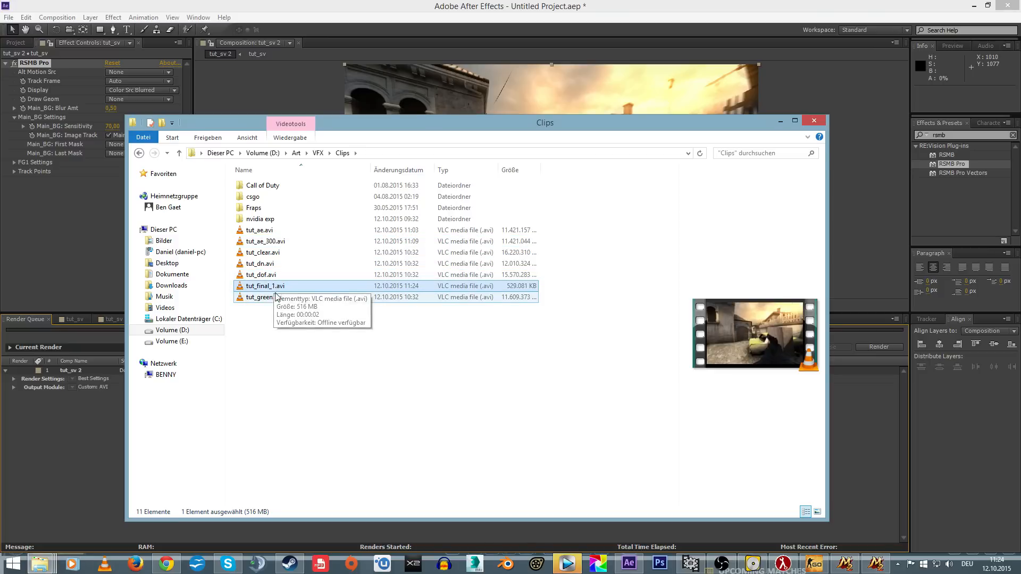
pyautogui.rightClick(261, 287)
pyautogui.click(314, 520)
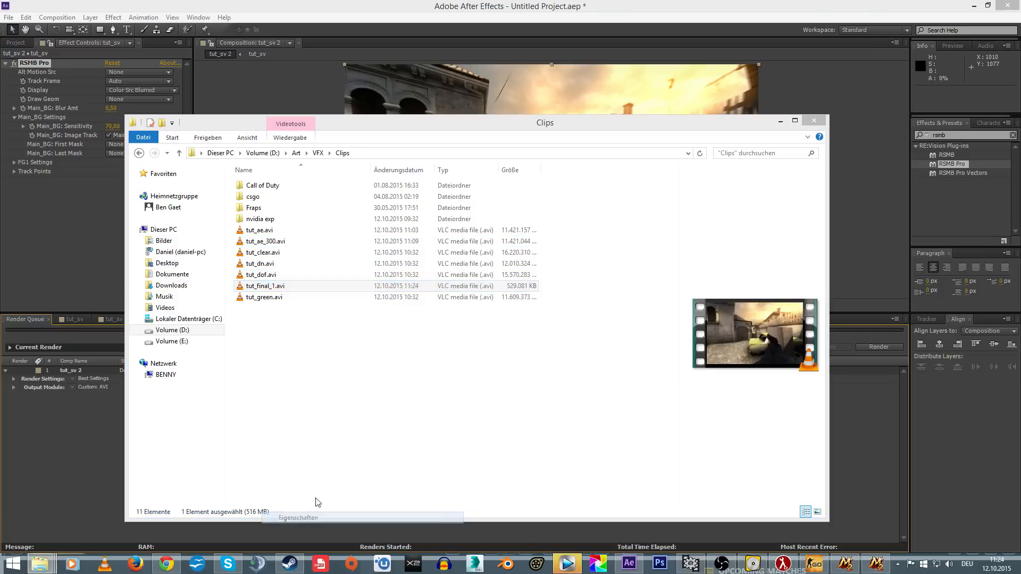
pyautogui.click(340, 303)
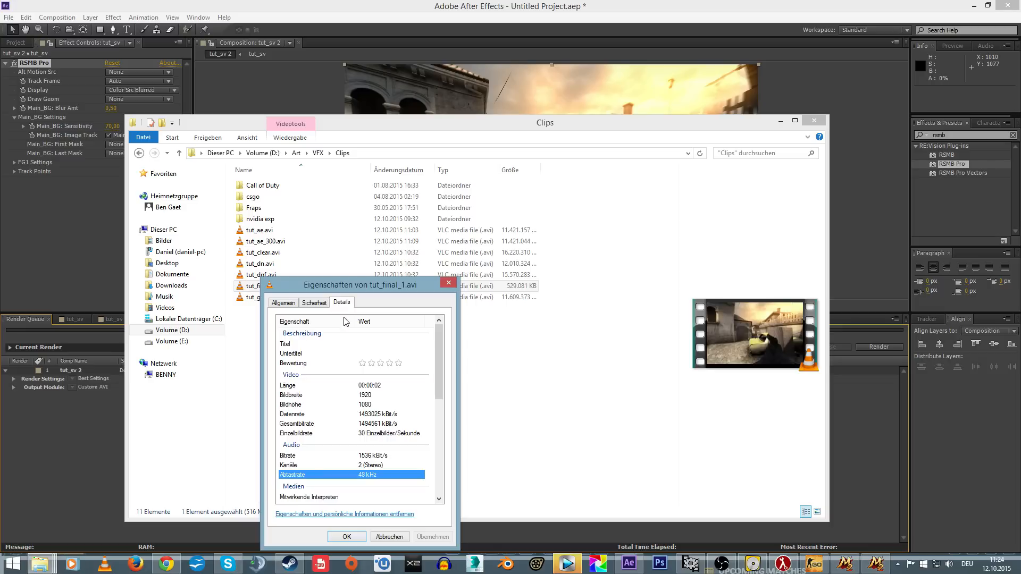
pyautogui.click(449, 284)
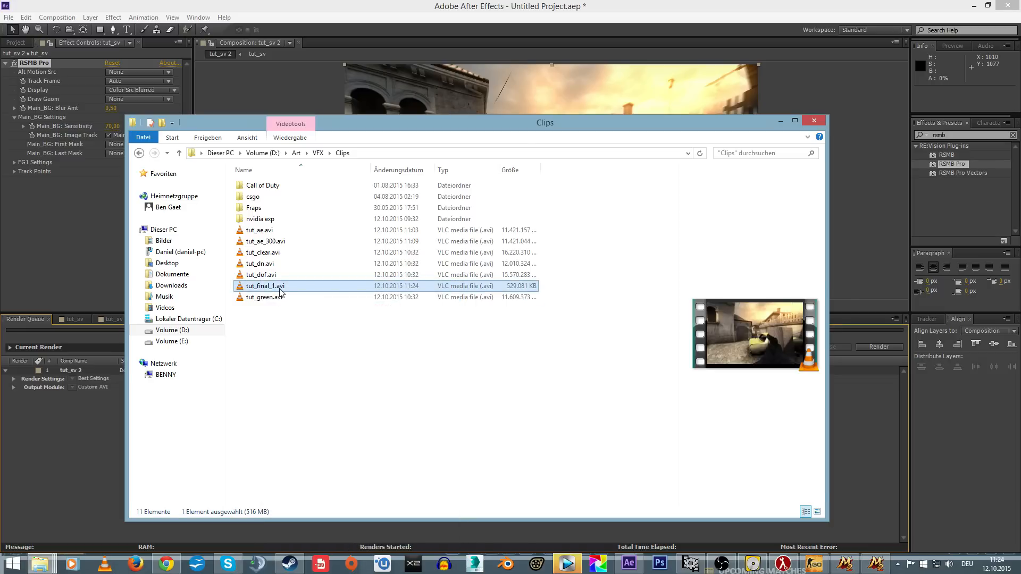
# Play tut_final_1.avi in VLC media player to check the render, then close the player
pyautogui.doubleClick(280, 291)
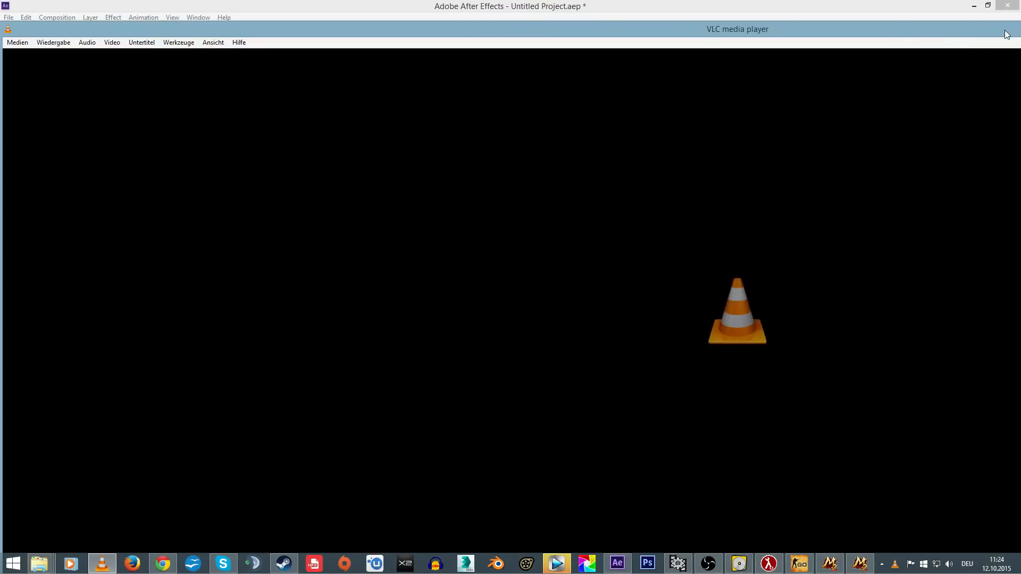
pyautogui.moveTo(1007, 35); pyautogui.dragTo(958, 26)
pyautogui.moveTo(316, 26); pyautogui.dragTo(247, 32)
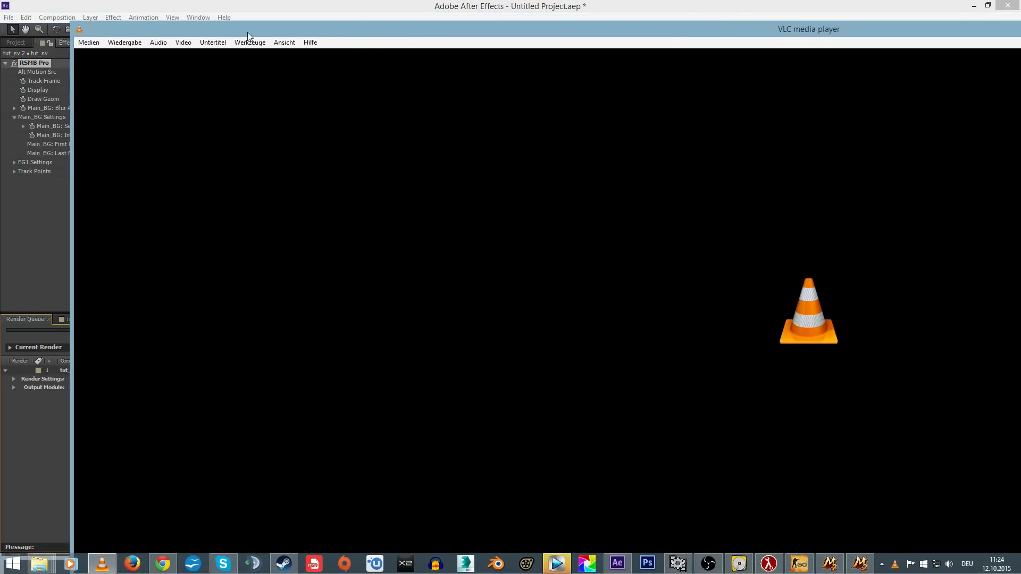
pyautogui.doubleClick(80, 29)
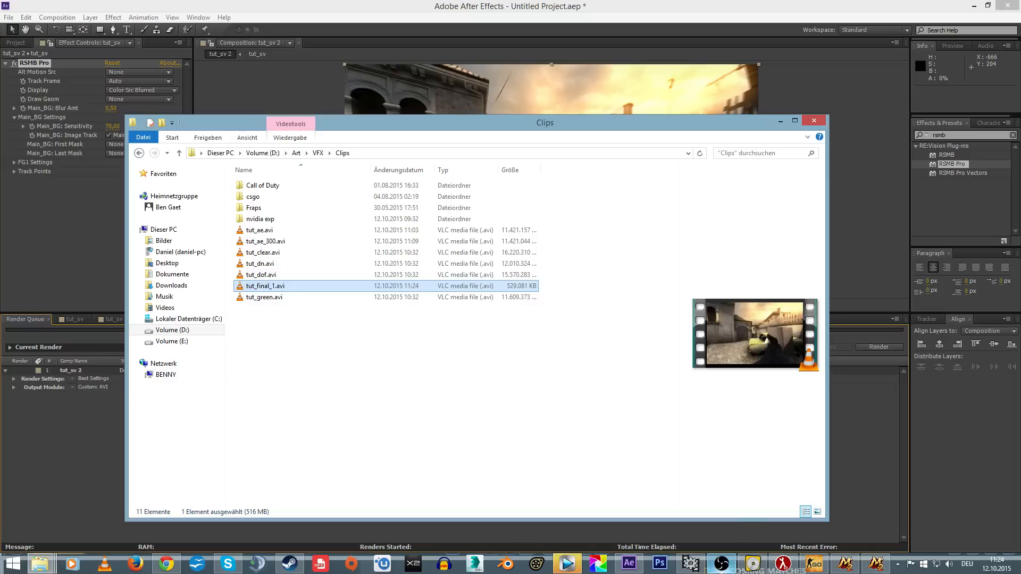
# Switch to RipBot264, add tut_final_1.avi from the VFX Clips folder as a new job, and minimize the File Explorer window
pyautogui.click(753, 564)
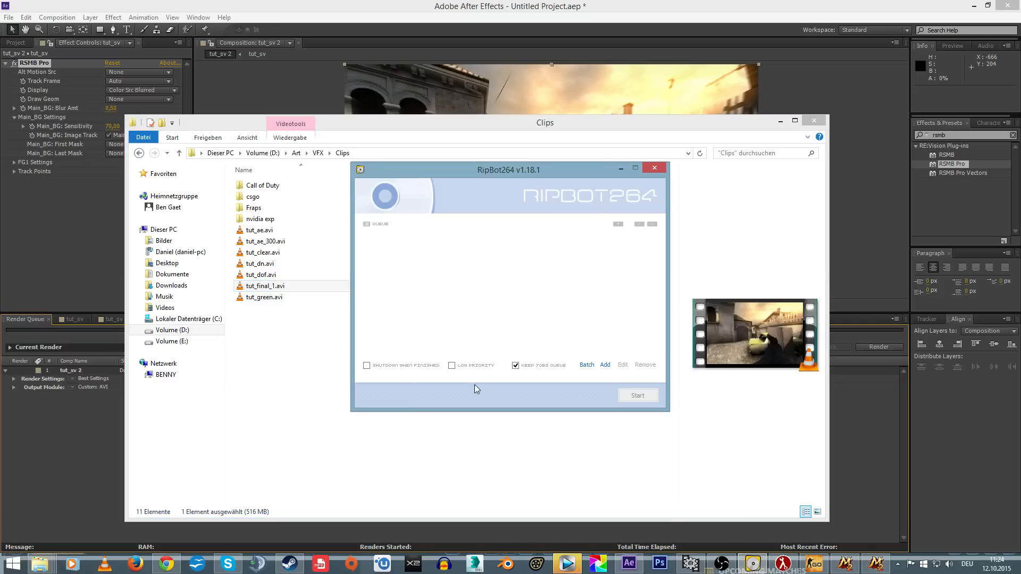
pyautogui.click(605, 366)
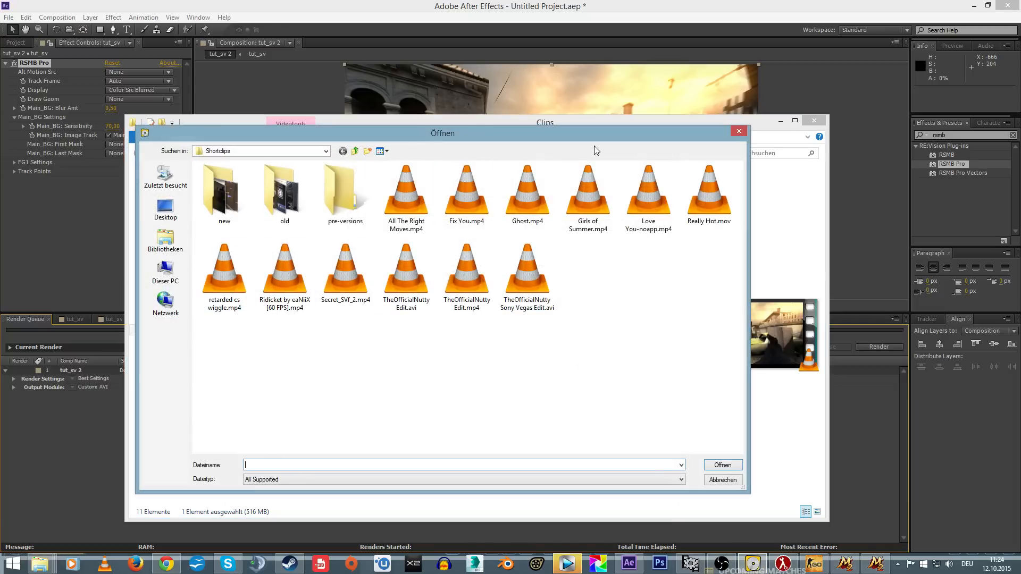
pyautogui.click(326, 151)
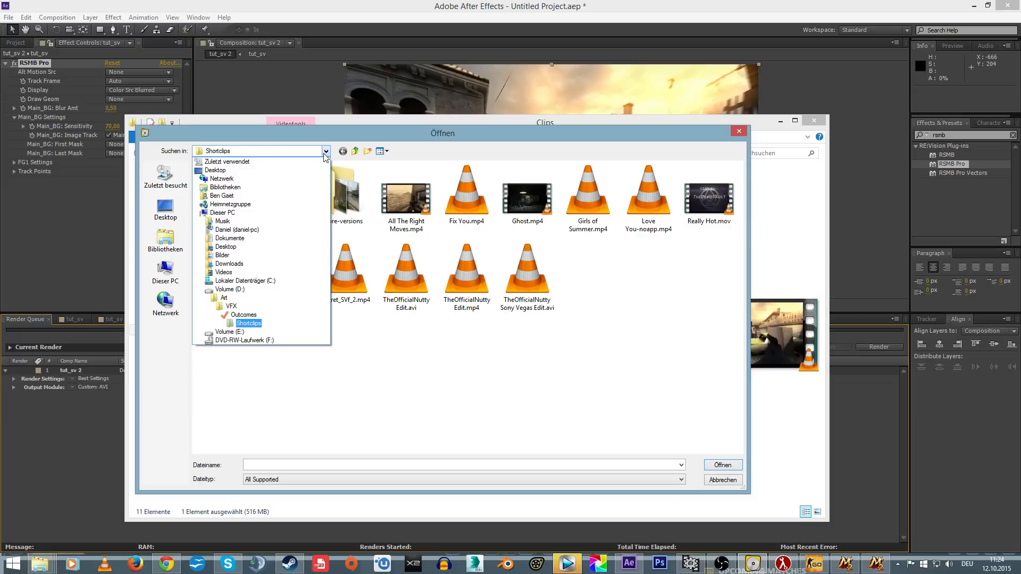
pyautogui.click(225, 306)
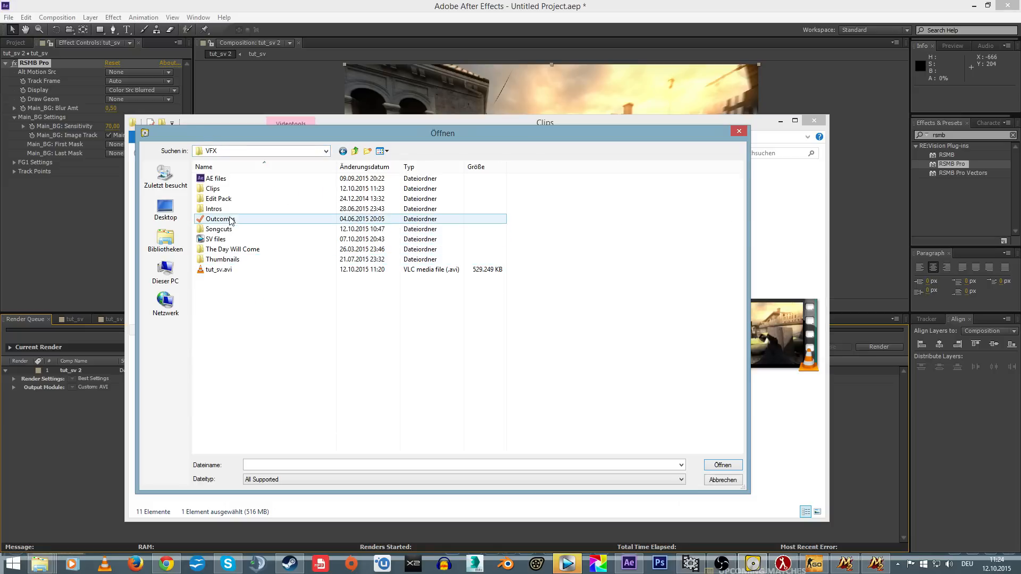
pyautogui.doubleClick(214, 189)
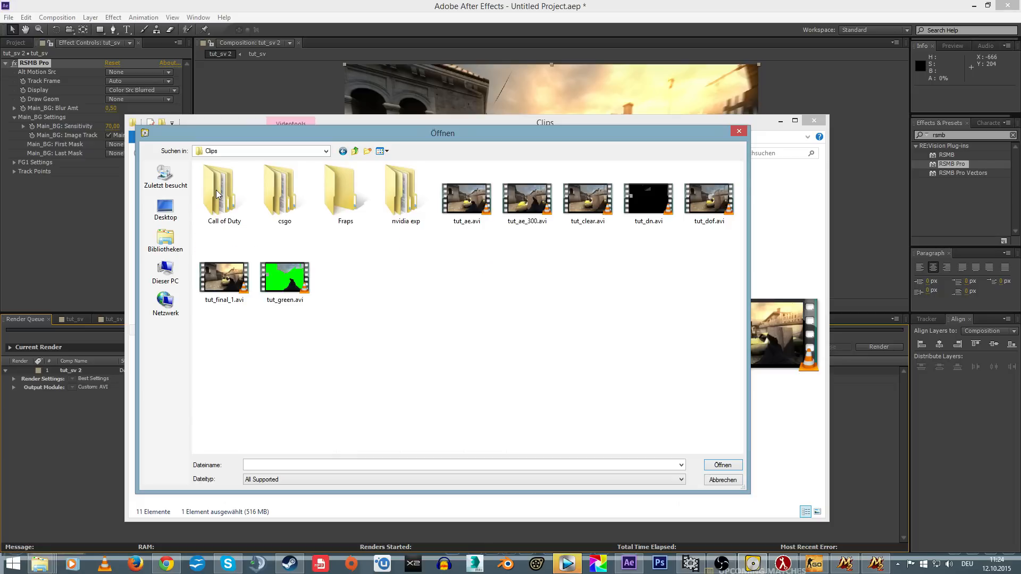
pyautogui.click(226, 295)
pyautogui.doubleClick(226, 296)
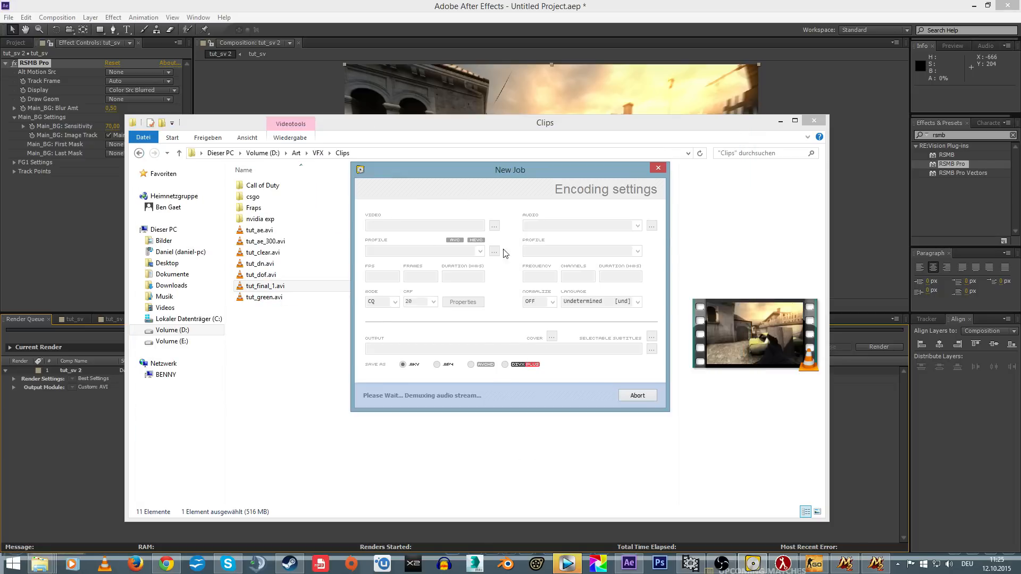
pyautogui.click(782, 123)
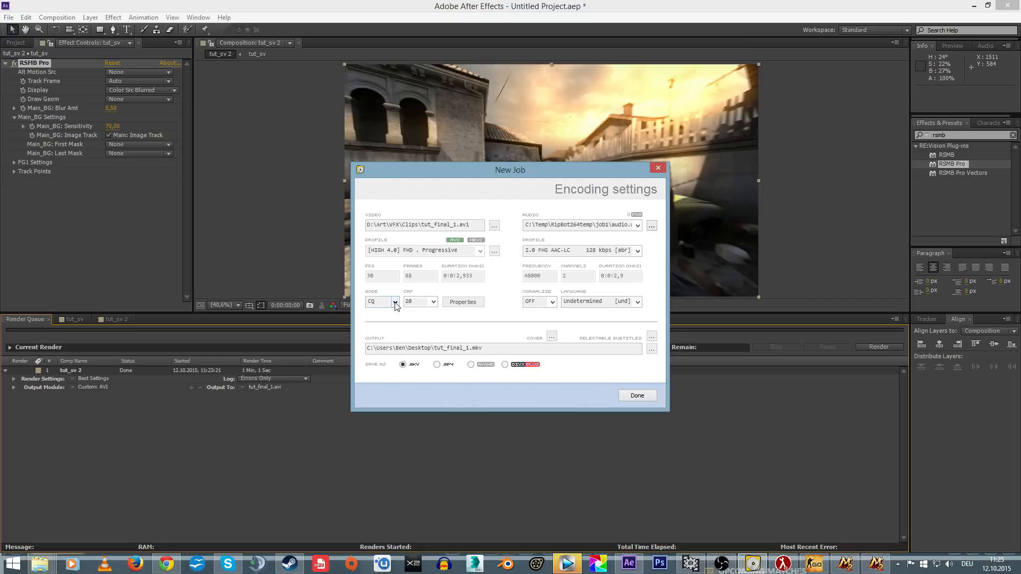
# Keep the encoding mode at CQ and set the job's output format to MP4
pyautogui.click(395, 302)
pyautogui.click(382, 321)
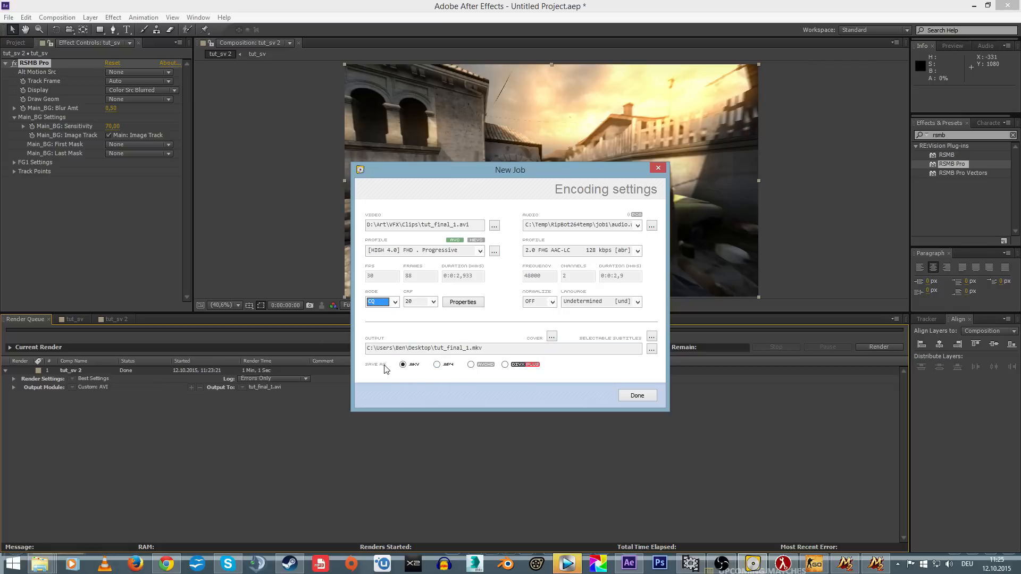
pyautogui.click(437, 365)
# Set the job's output file to tut_final_1_converted in the D:\Art\VFX\Clips folder
pyautogui.click(651, 349)
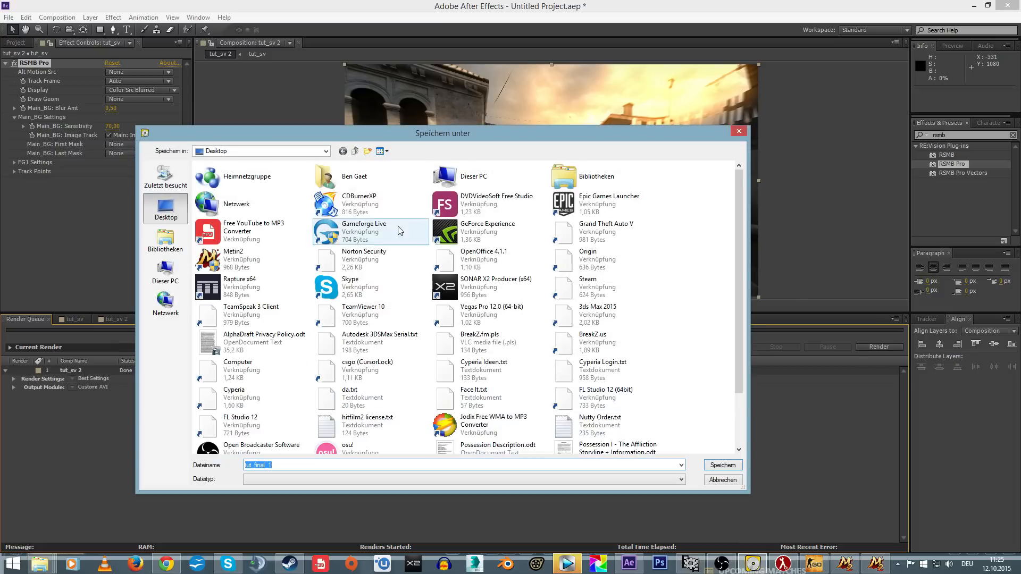
pyautogui.click(165, 271)
pyautogui.doubleClick(375, 261)
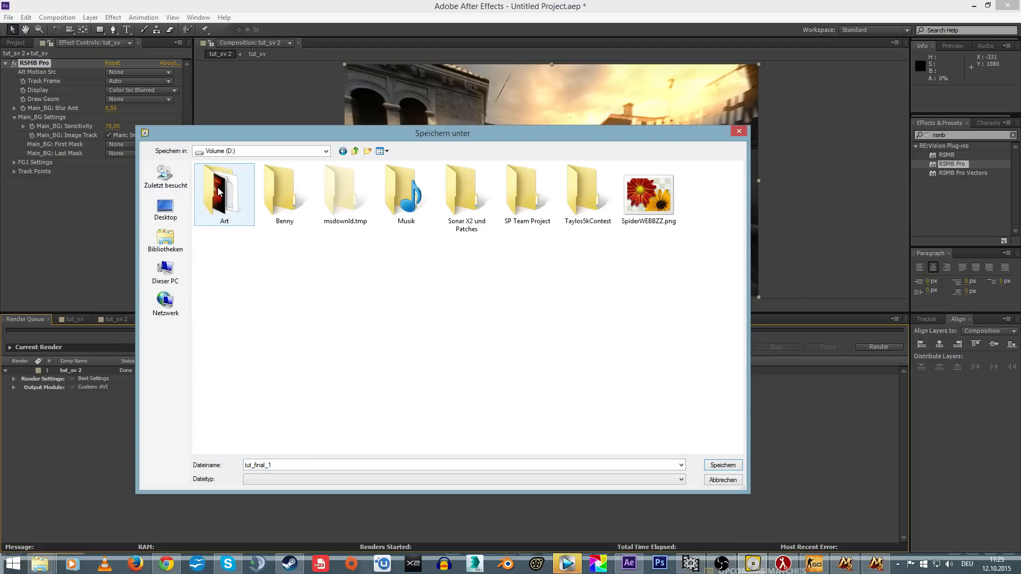
pyautogui.doubleClick(218, 187)
pyautogui.doubleClick(586, 194)
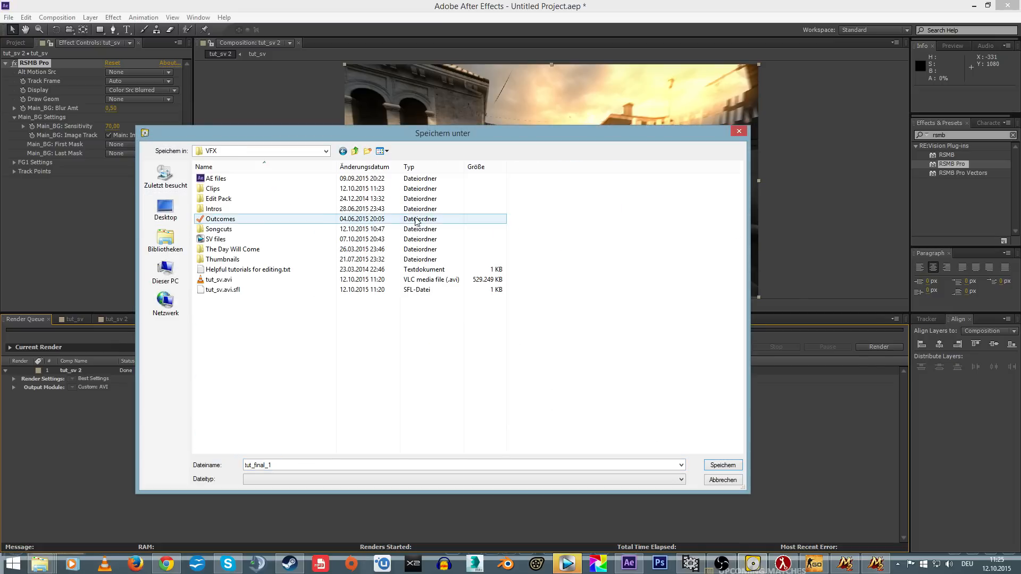
pyautogui.doubleClick(239, 189)
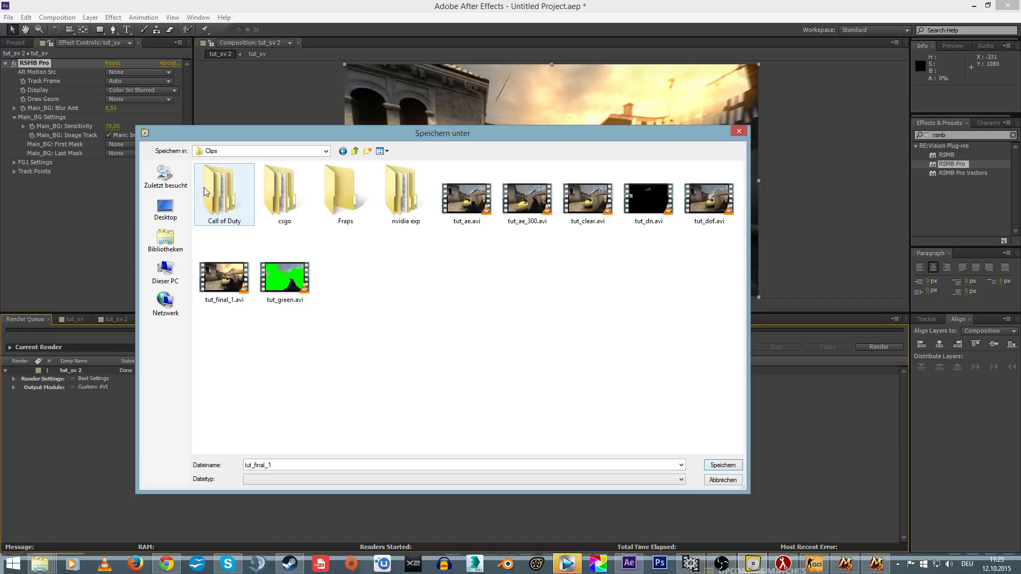
pyautogui.click(290, 465)
pyautogui.click(281, 465)
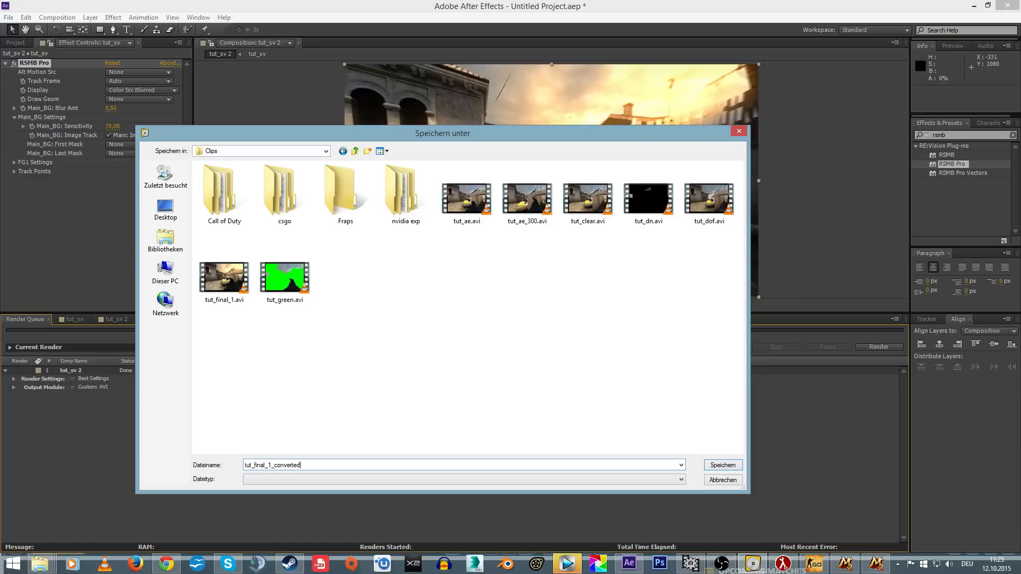
pyautogui.click(723, 465)
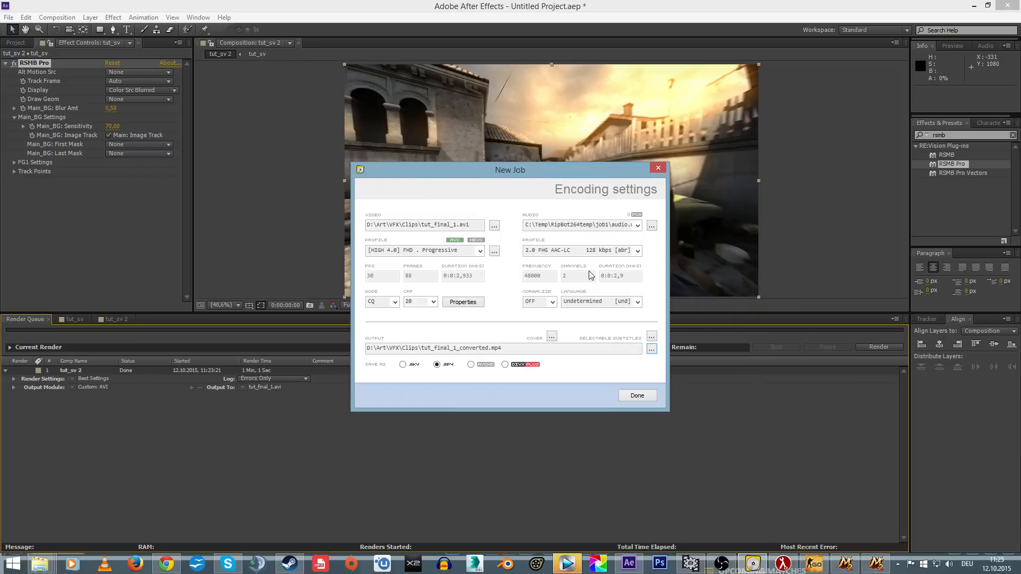
# Accept the encoding settings, start converting the queued job, and return to After Effects
pyautogui.click(637, 396)
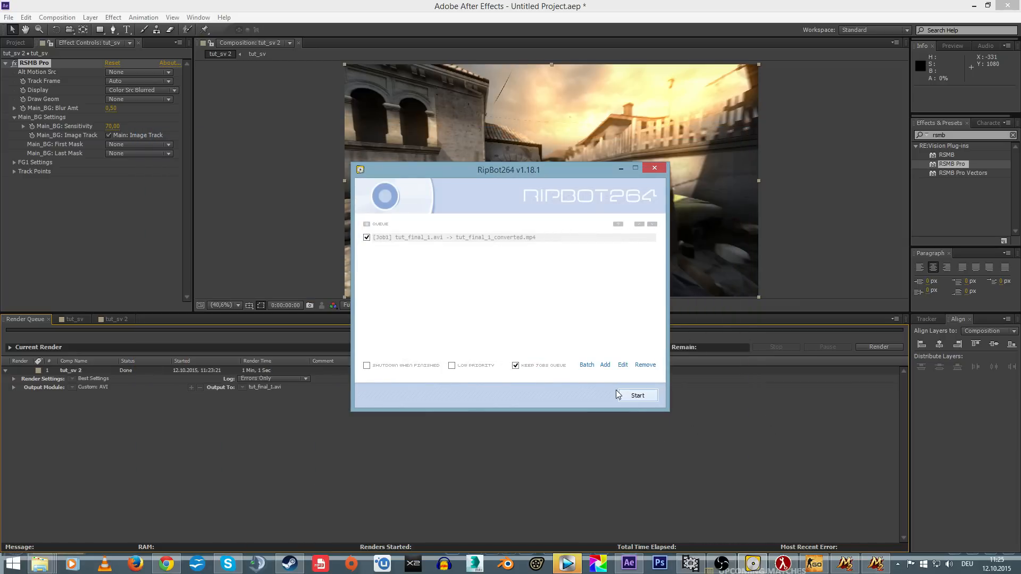
pyautogui.click(635, 399)
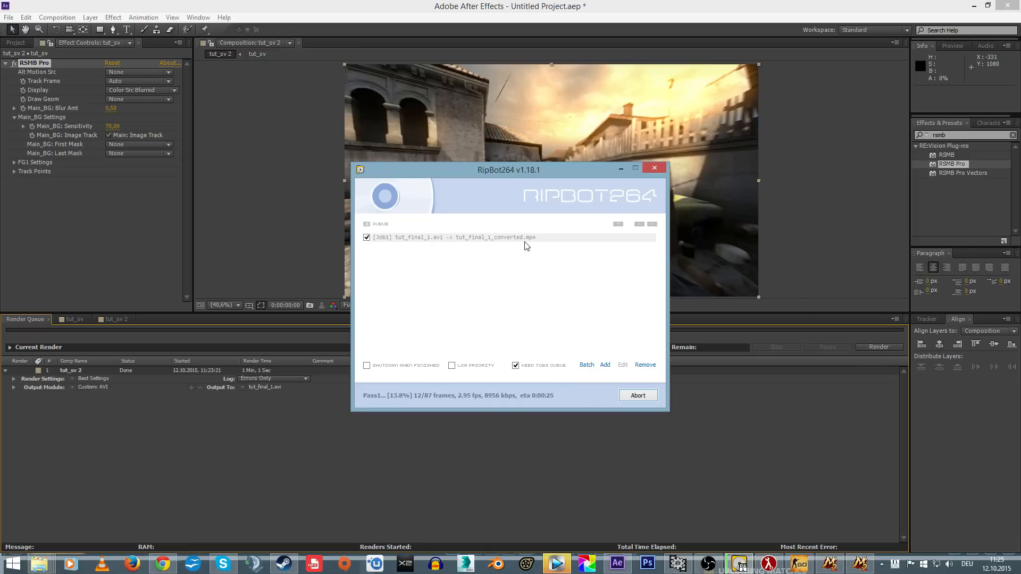
pyautogui.click(375, 427)
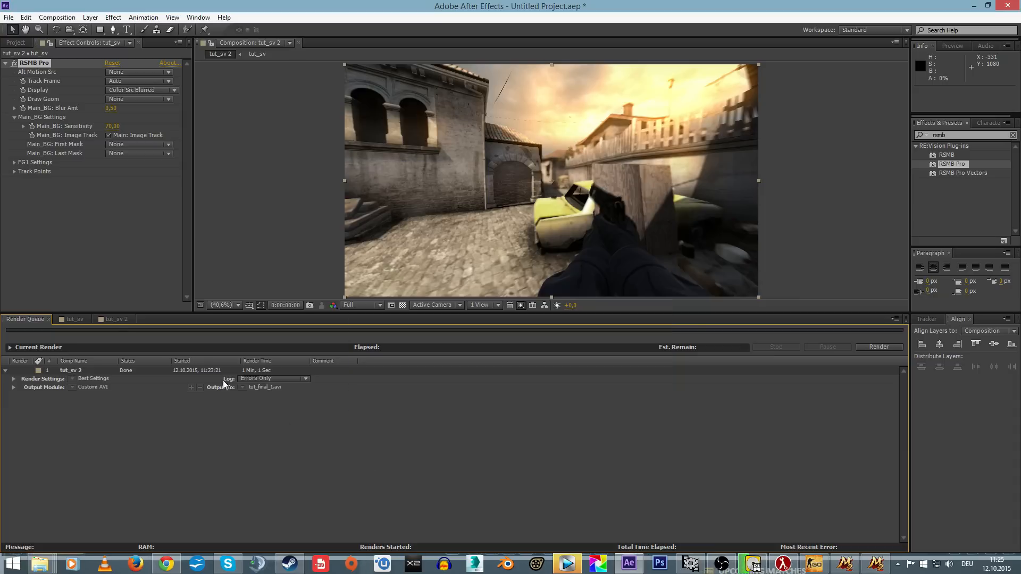
# Add the tut_sv 2 composition to the render queue again
pyautogui.click(116, 320)
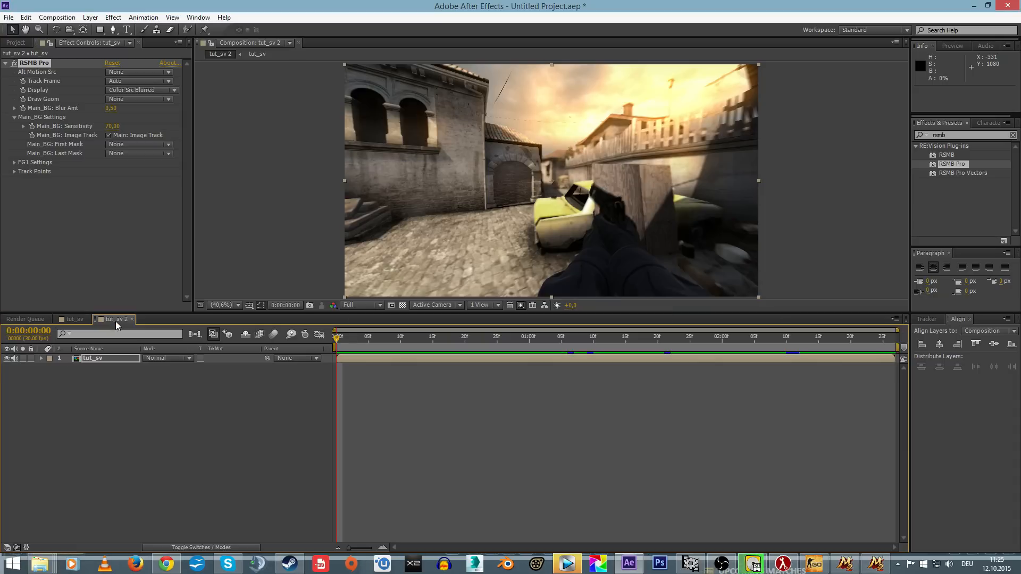
pyautogui.click(60, 19)
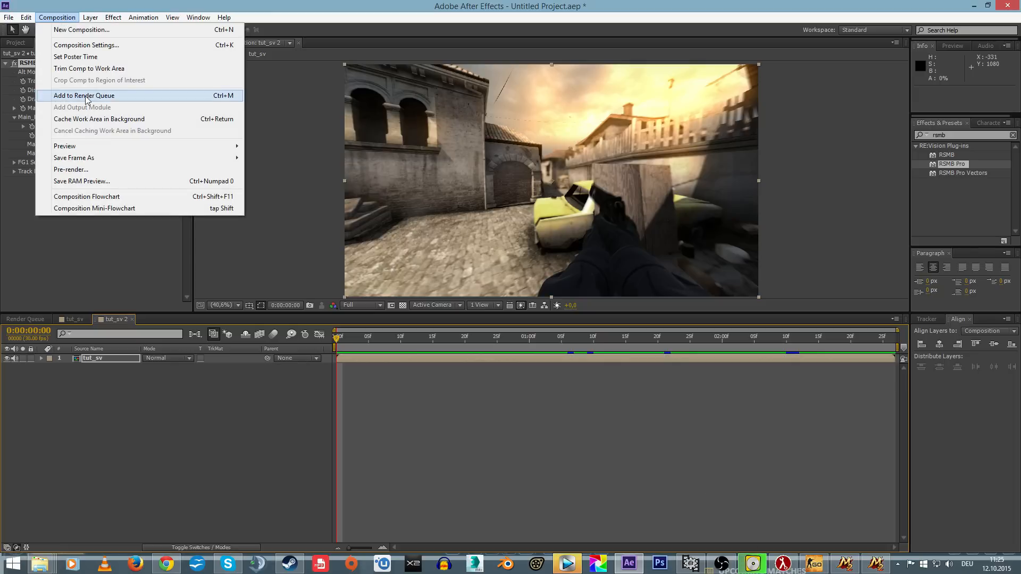
pyautogui.click(87, 98)
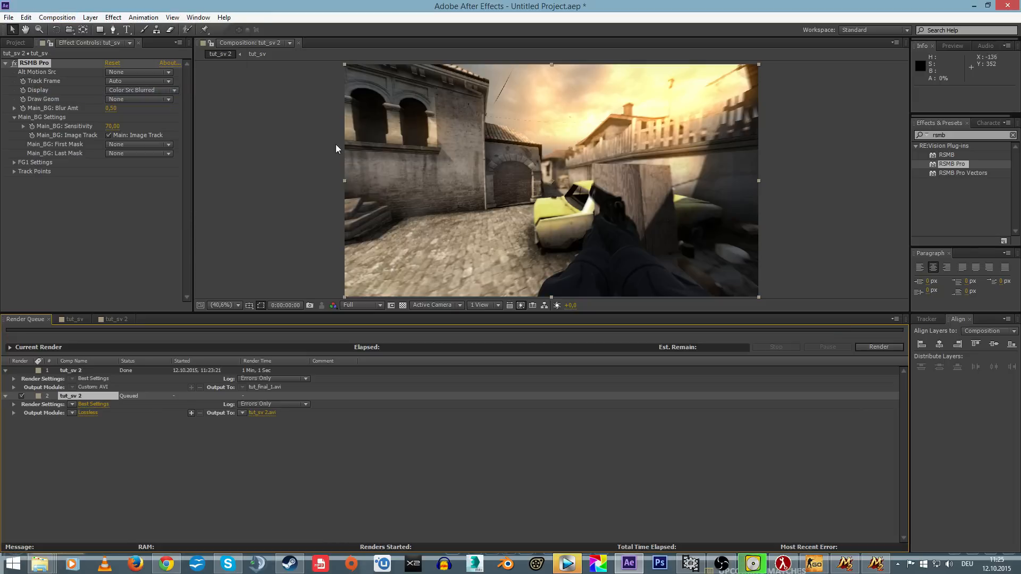
# Configure the new queue item's output module as H.264 with a 50 Mbps target bitrate and audio output enabled
pyautogui.click(94, 413)
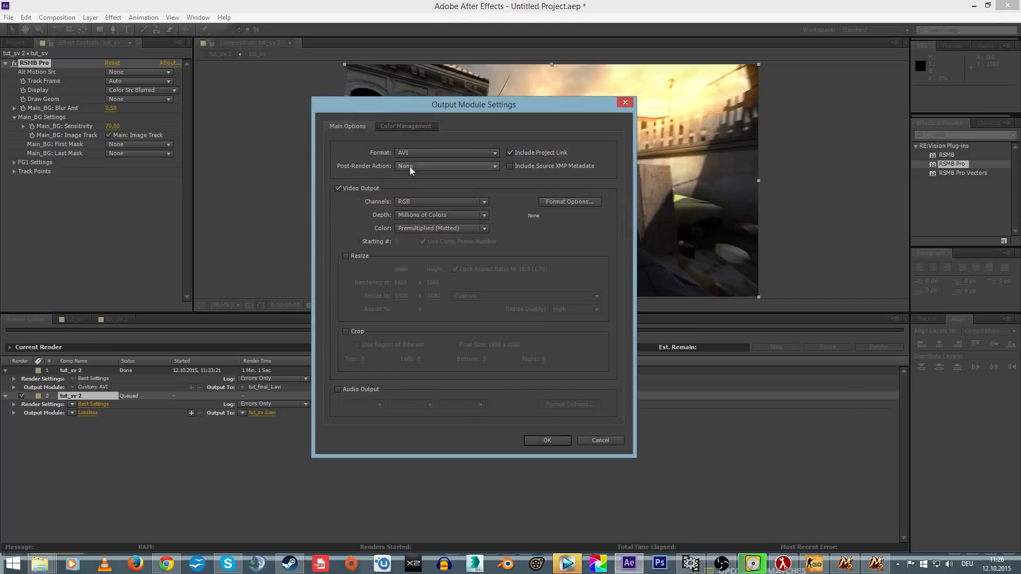
pyautogui.click(420, 153)
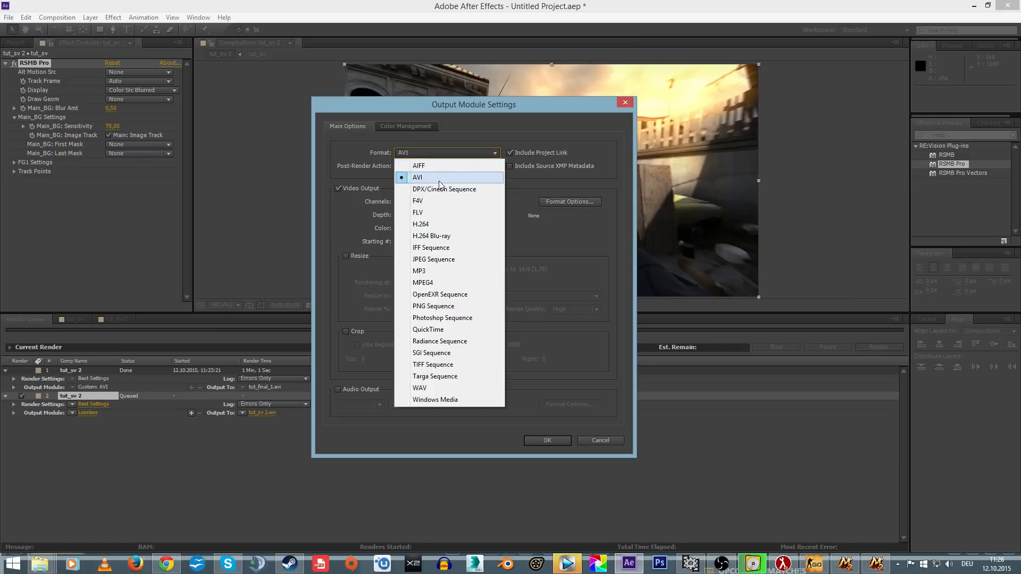
pyautogui.click(438, 226)
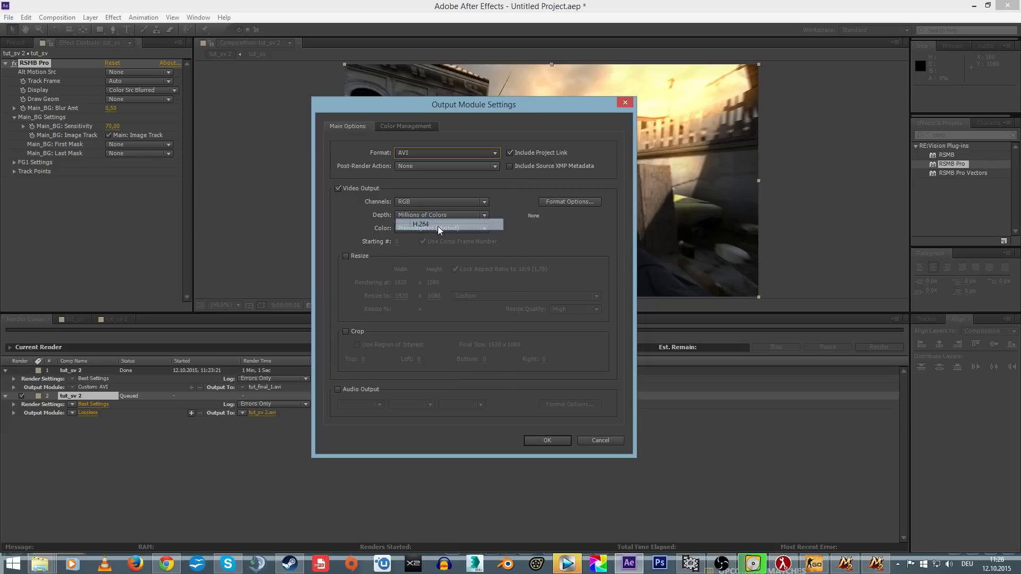
pyautogui.click(575, 201)
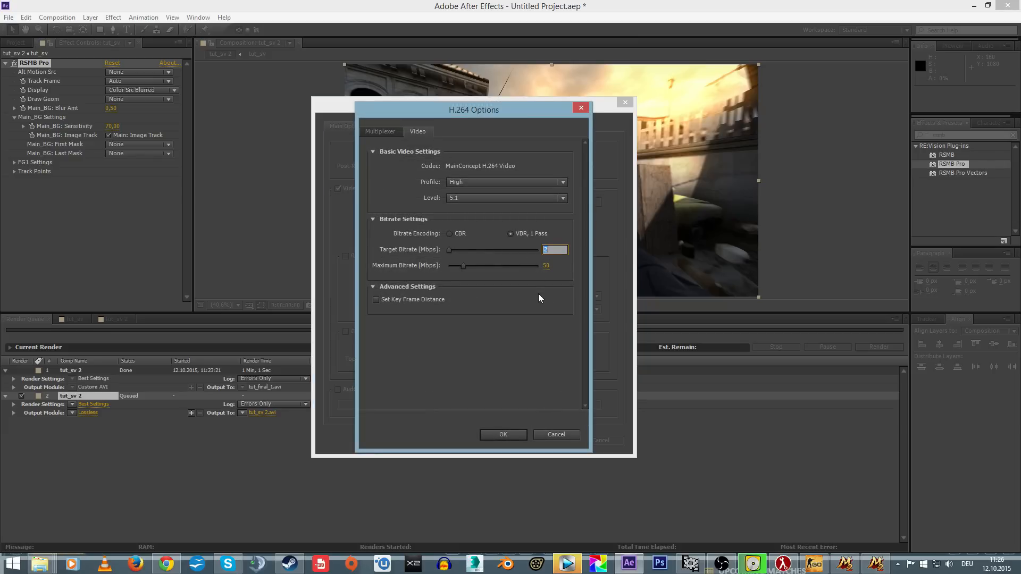
pyautogui.write('50')
pyautogui.press('Return')
pyautogui.click(498, 435)
pyautogui.click(356, 389)
pyautogui.click(555, 442)
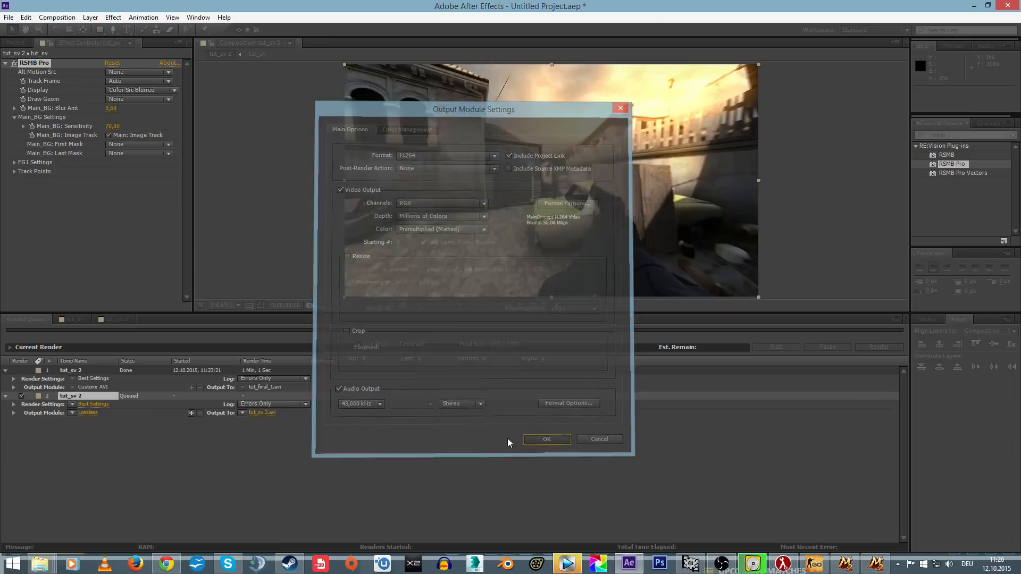
# Set the output file to tut_final_2 in the D:\Art\VFX\Clips folder and start the render
pyautogui.click(251, 414)
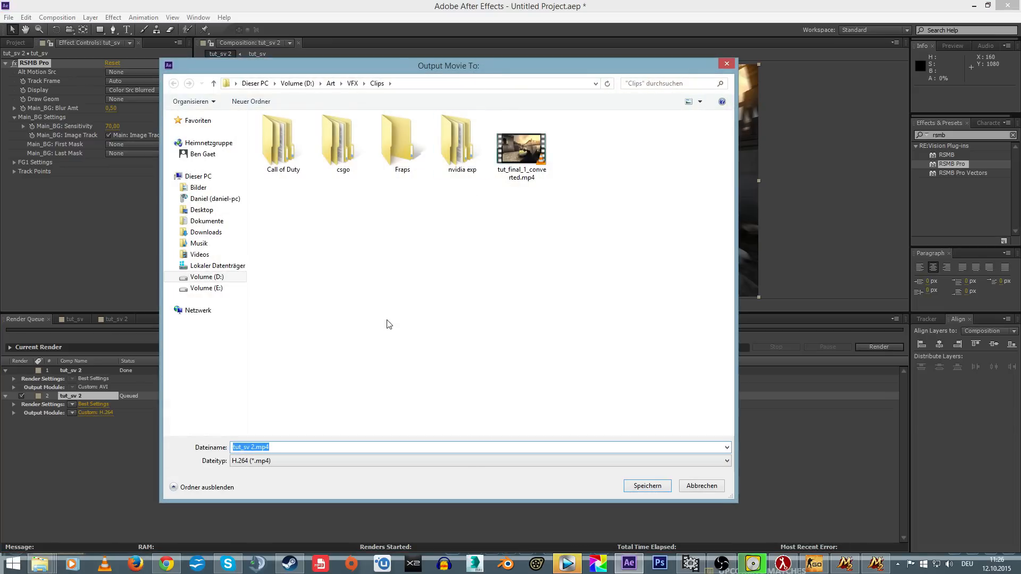
pyautogui.write('tut_f')
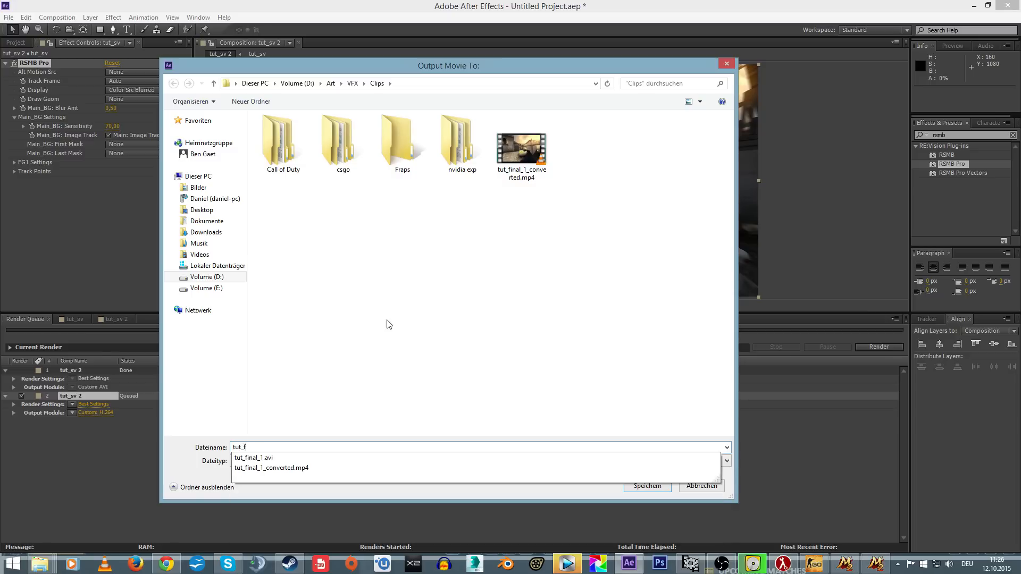
pyautogui.write('inal_2')
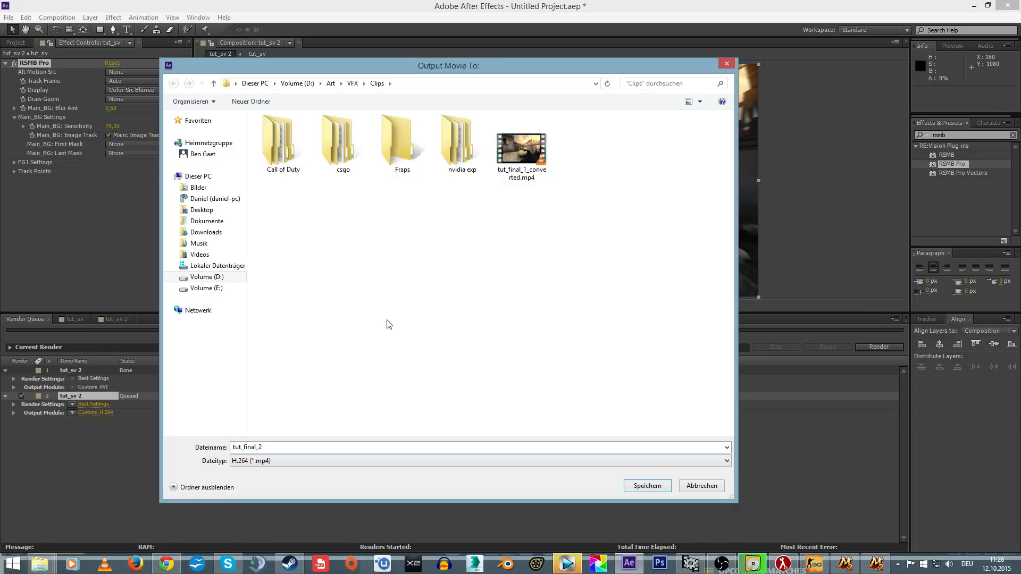
pyautogui.click(648, 486)
pyautogui.click(877, 349)
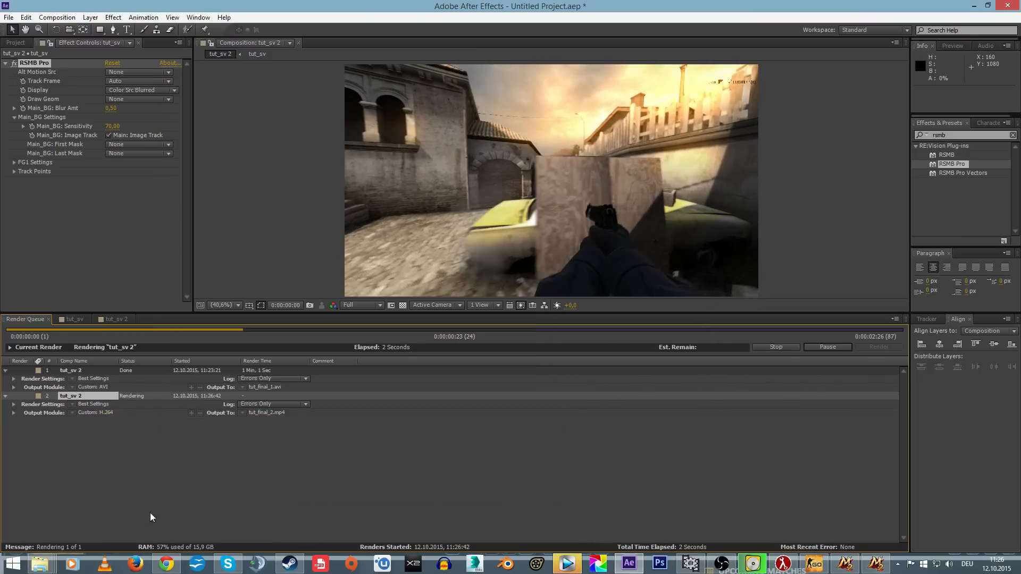
# Switch to the Clips folder in File Explorer and compare the file sizes of tut_final_1.avi and tut_final_1_converted.mp4
pyautogui.moveTo(40, 564)
pyautogui.click(84, 511)
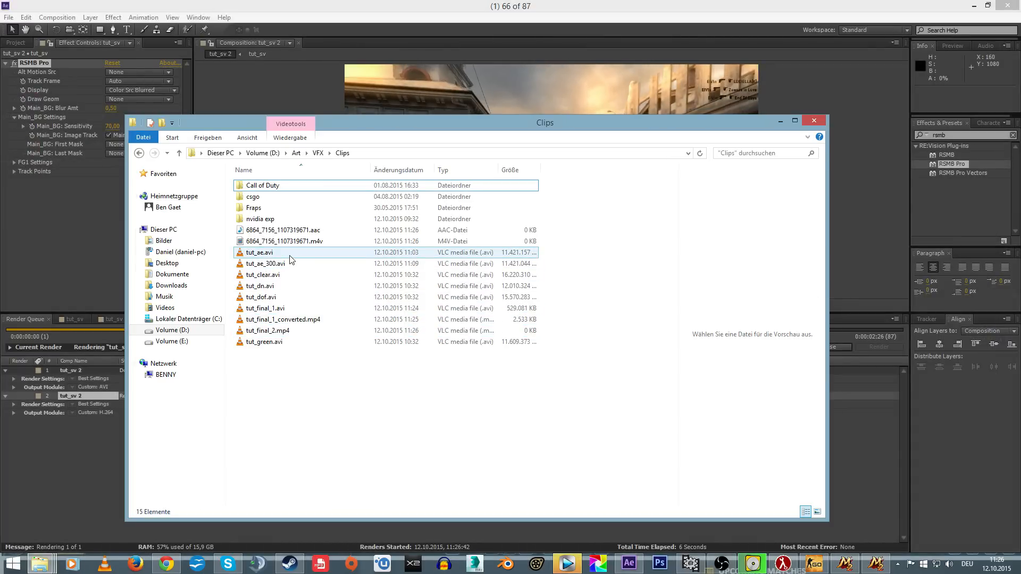
pyautogui.click(306, 321)
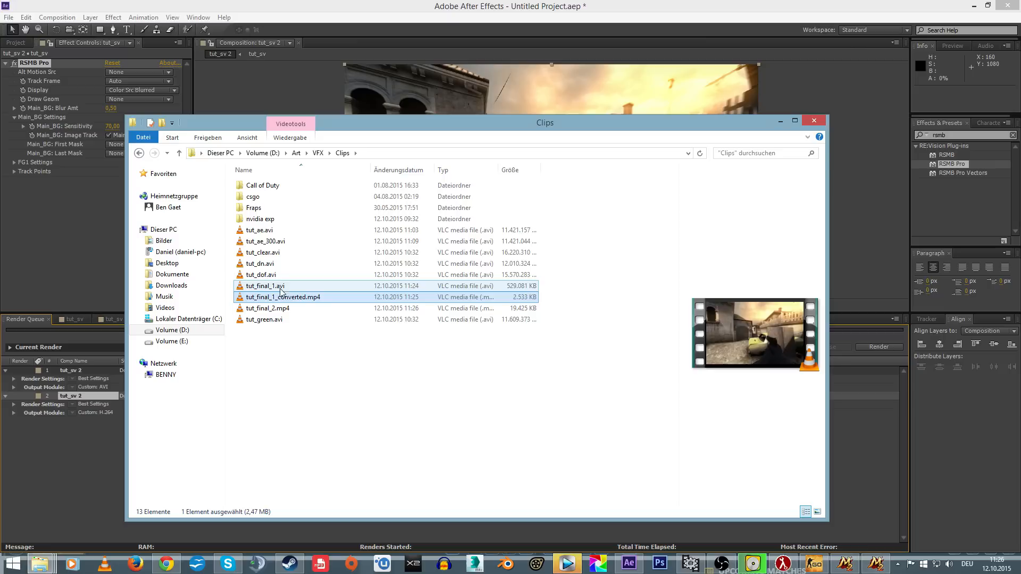
pyautogui.click(281, 287)
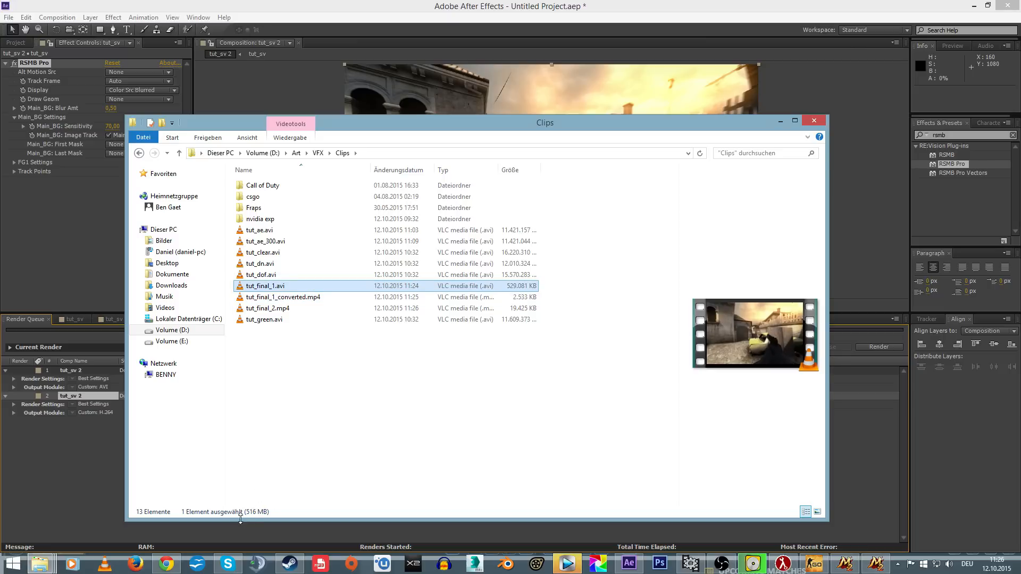
pyautogui.click(315, 297)
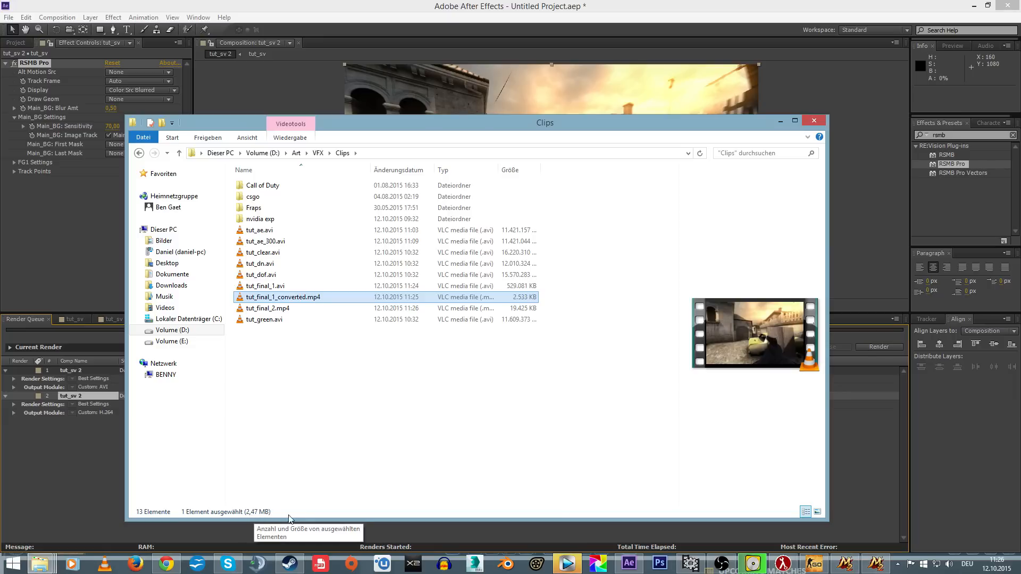
# Play tut_final_1_converted.mp4 and tut_final_2.mp4 in VLC to compare their quality, close the player, and return to After Effects
pyautogui.doubleClick(294, 301)
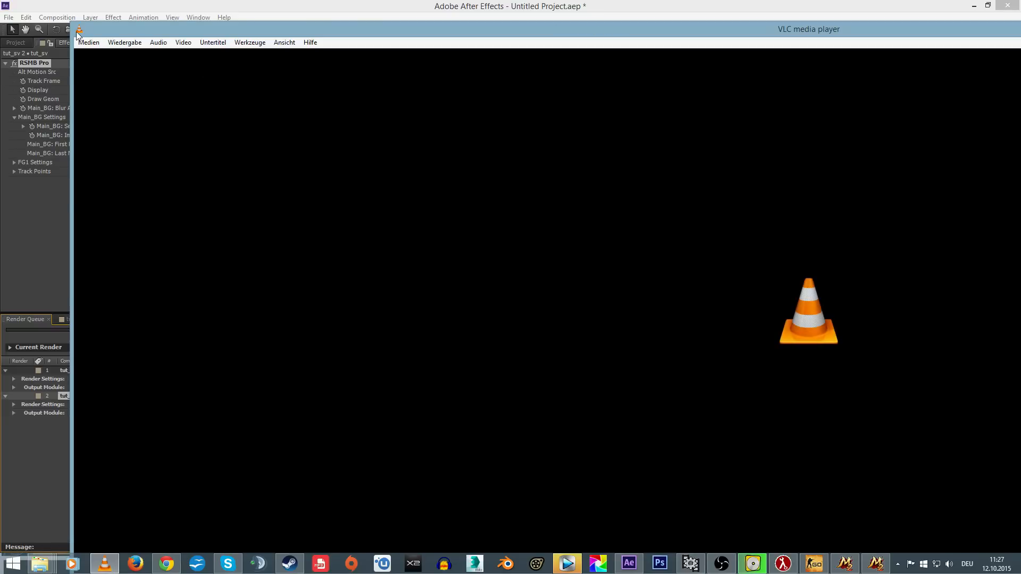
pyautogui.doubleClick(80, 29)
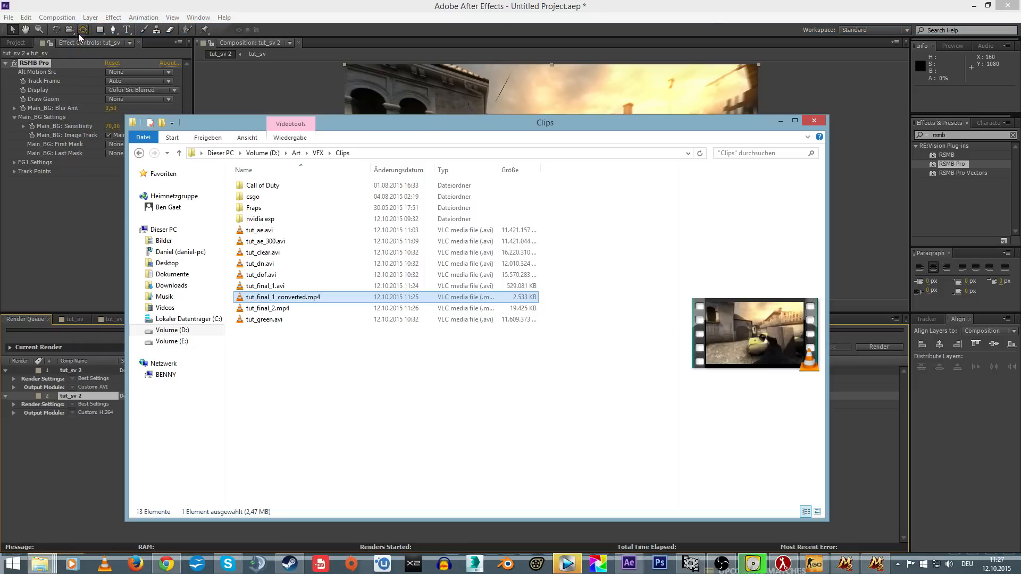
pyautogui.doubleClick(289, 306)
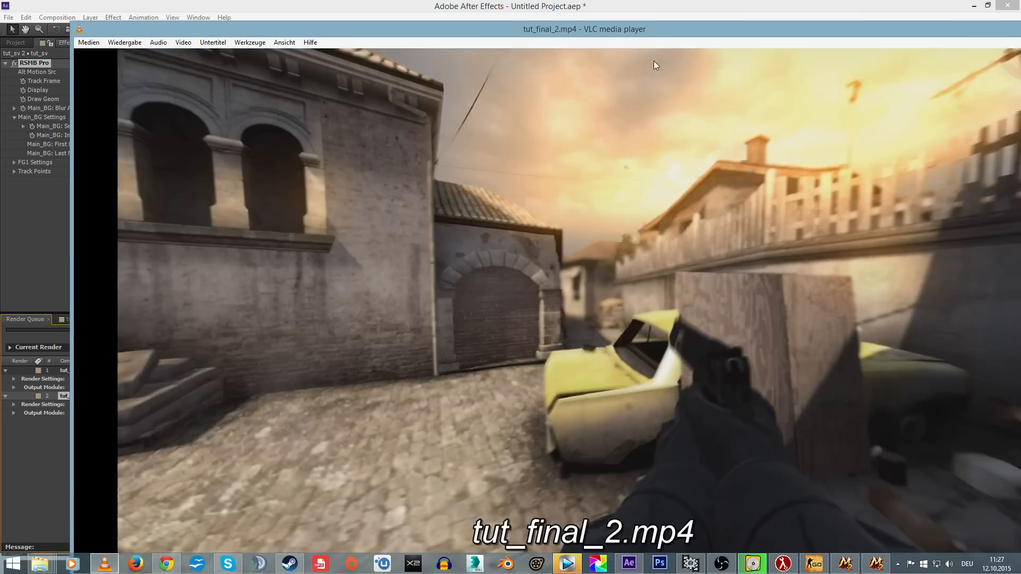
pyautogui.moveTo(627, 34); pyautogui.dragTo(601, 26)
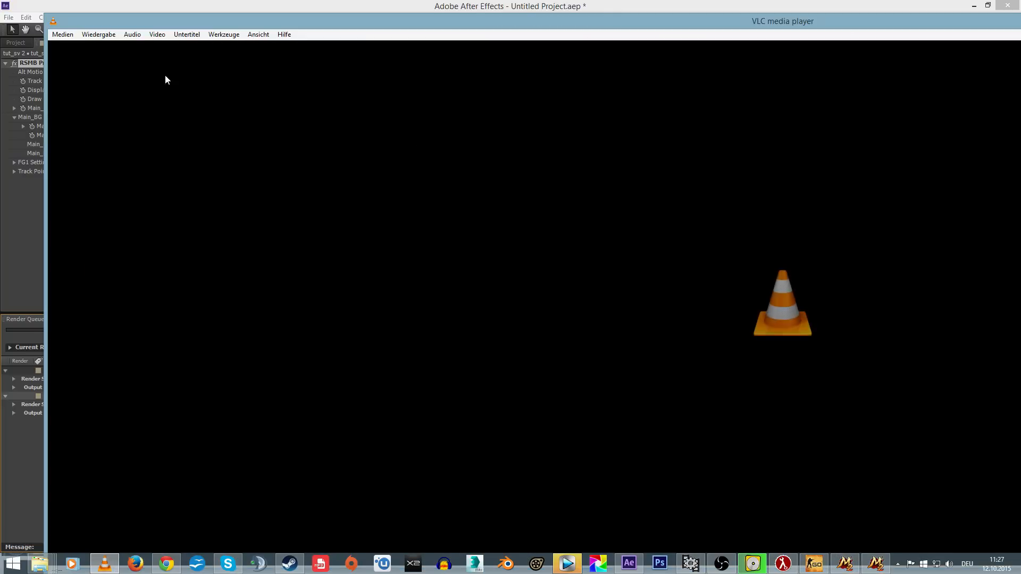
pyautogui.doubleClick(53, 21)
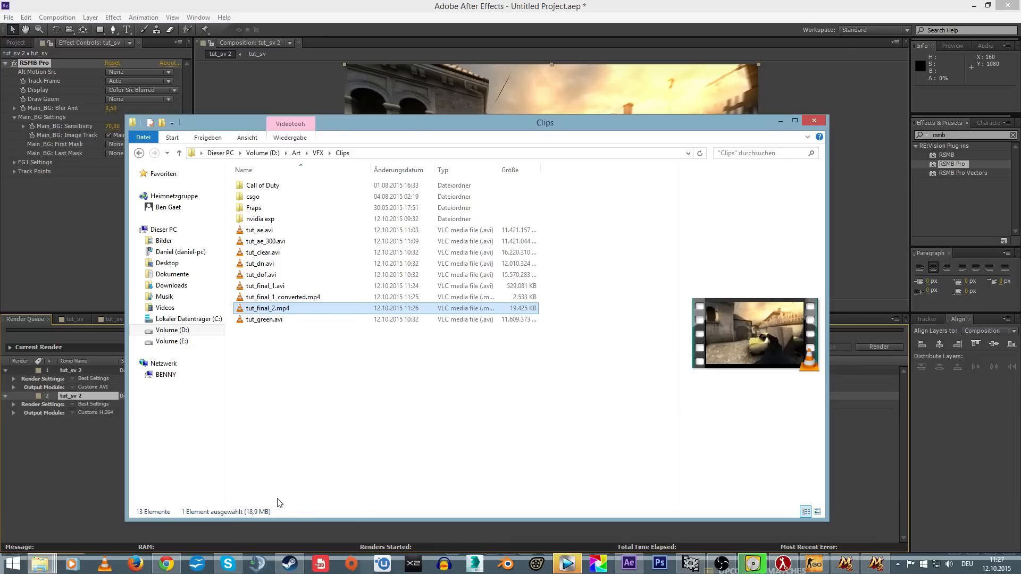
pyautogui.click(299, 299)
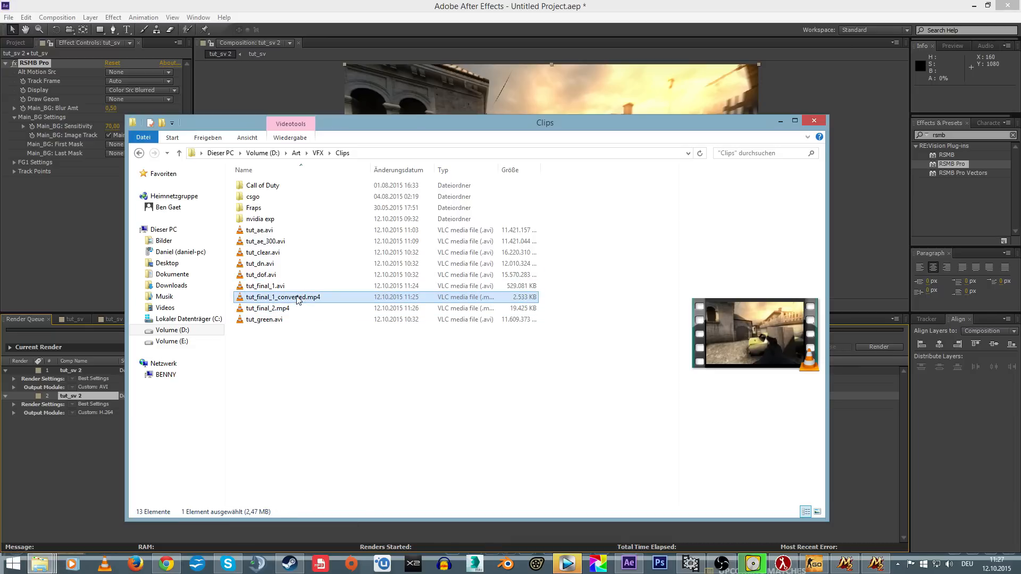
pyautogui.click(505, 9)
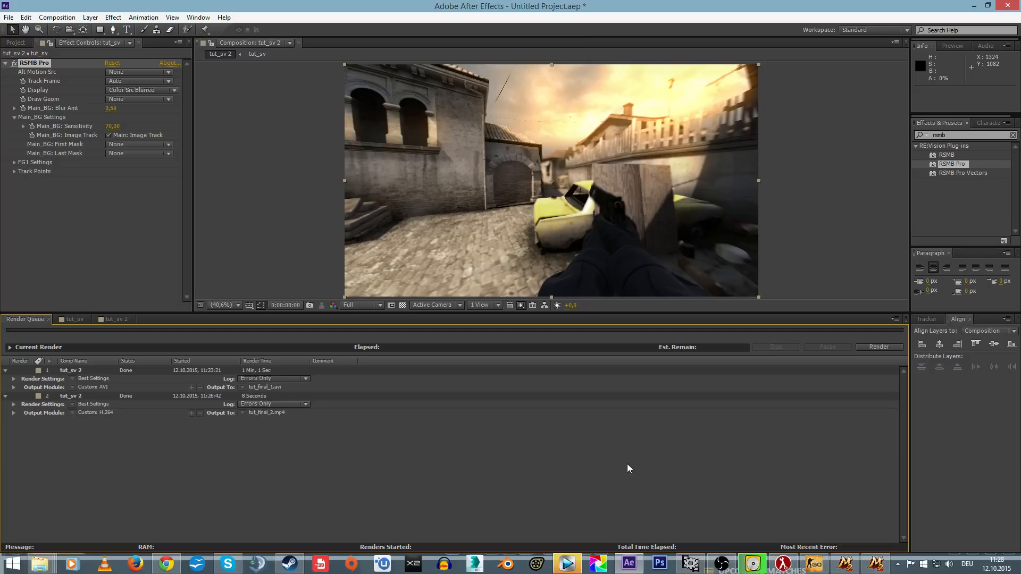